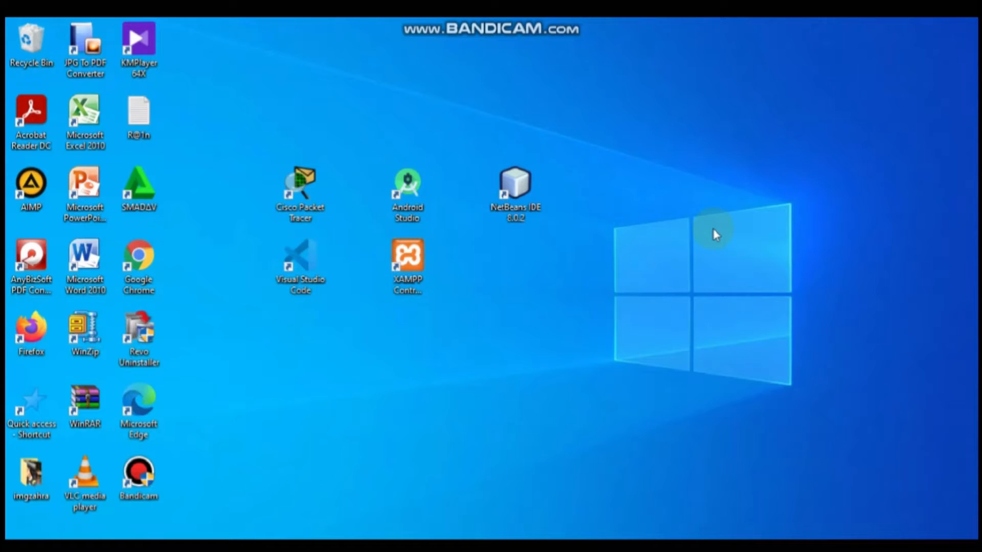
# Step: Launch Cisco Packet Tracer from its desktop shortcut
pyautogui.click(306, 191)
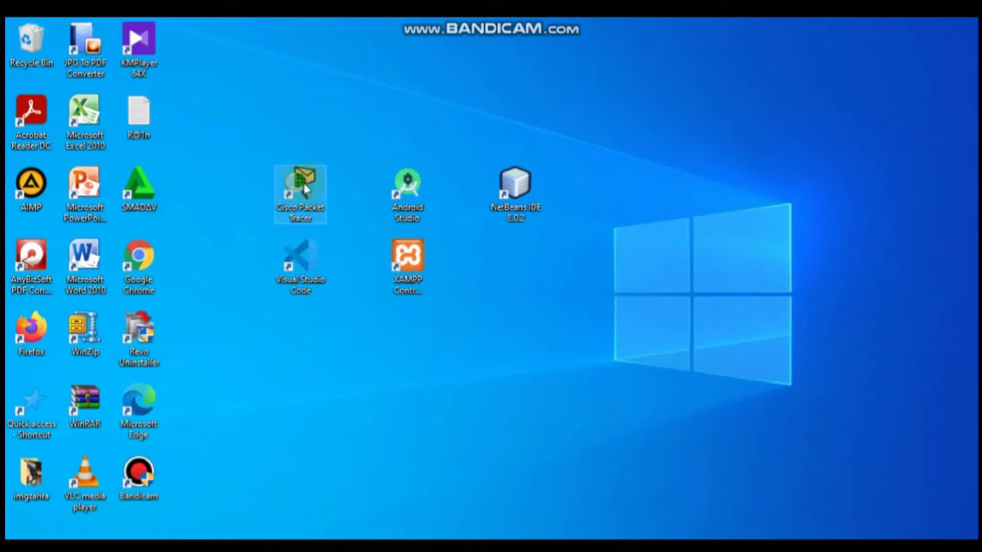
pyautogui.click(317, 195)
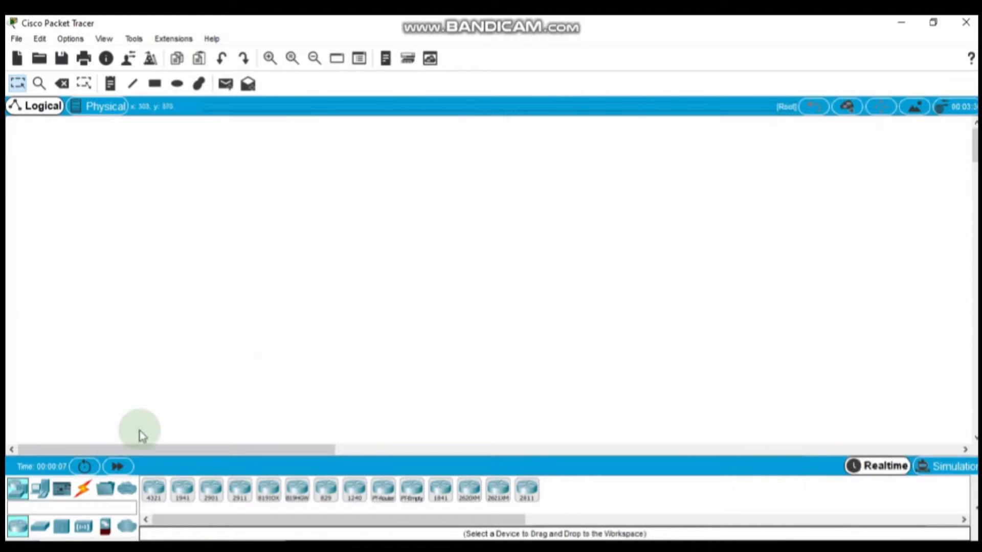
# Step: Place two generic PCs, PC0 and PC1, side by side on the workspace
pyautogui.click(38, 490)
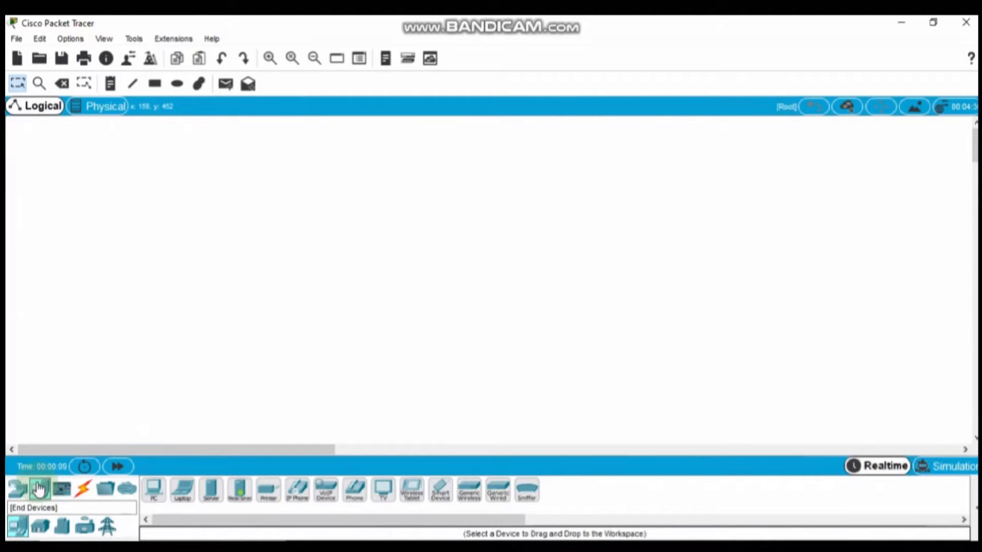
pyautogui.click(153, 489)
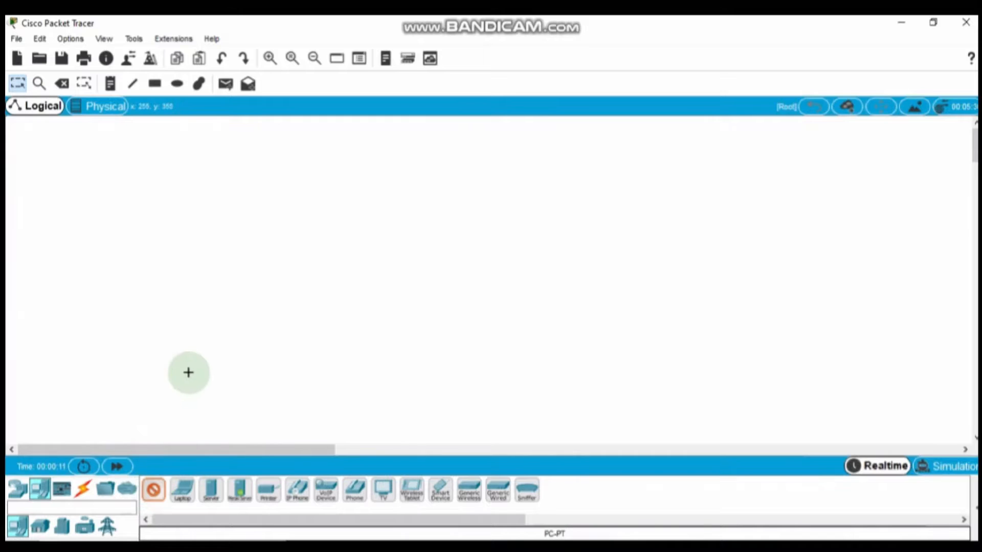
pyautogui.click(189, 373)
pyautogui.click(154, 489)
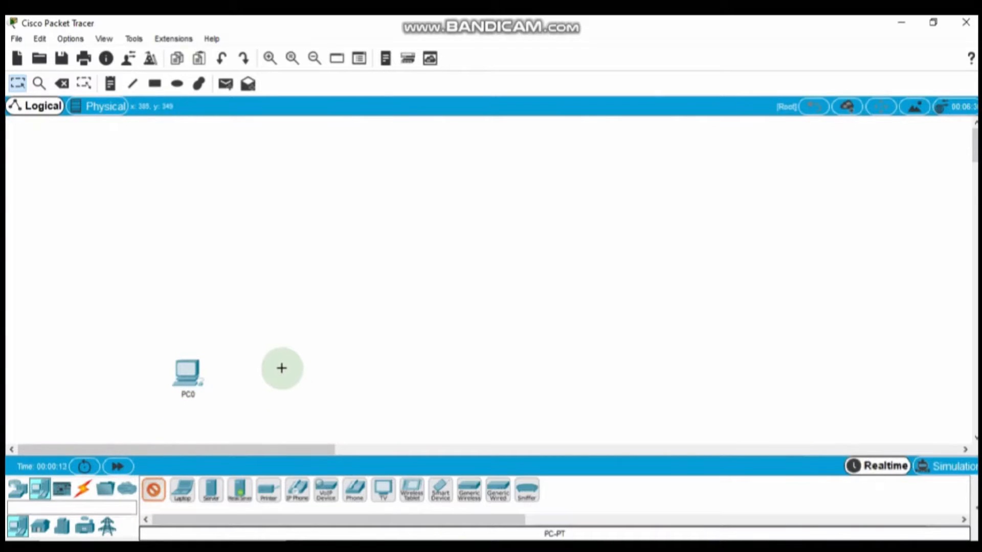
pyautogui.click(281, 368)
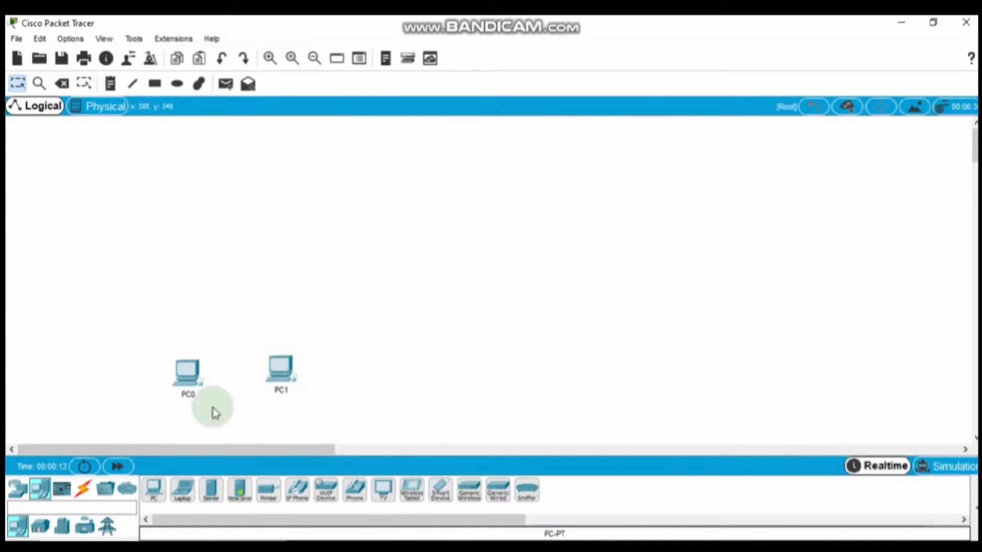
# Step: Place two Switch-PT switches, Switch0 and Switch1, above the PCs
pyautogui.click(16, 492)
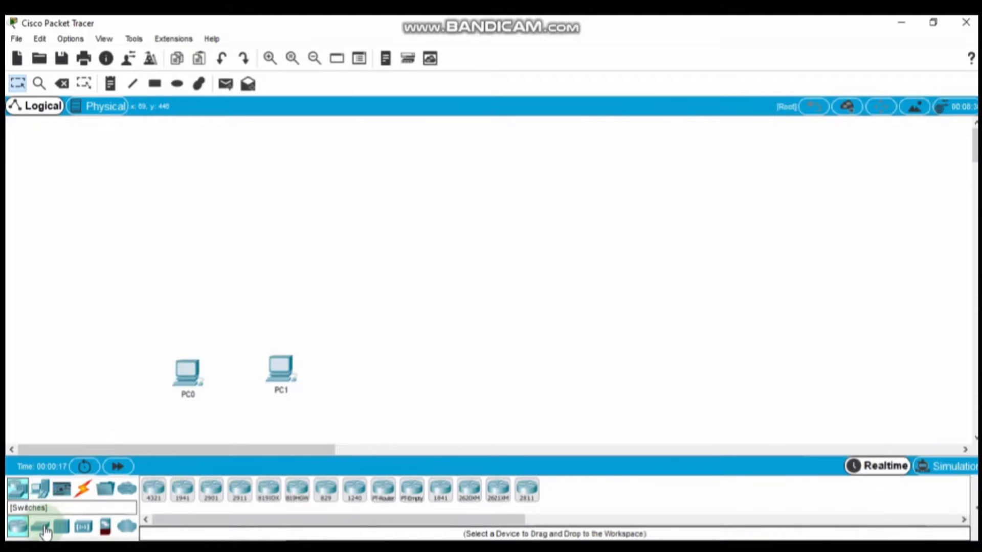
pyautogui.click(41, 528)
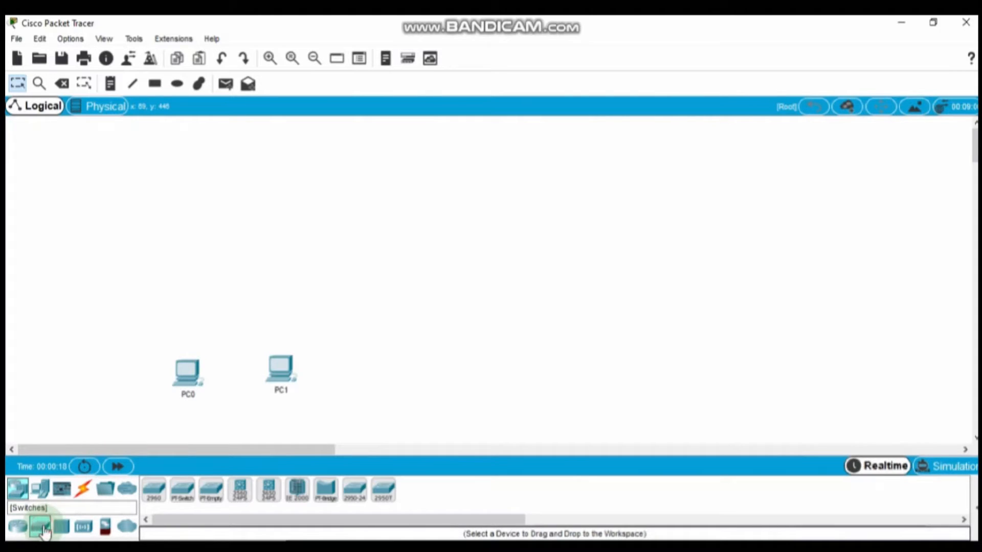
pyautogui.click(181, 491)
pyautogui.click(193, 273)
pyautogui.click(181, 490)
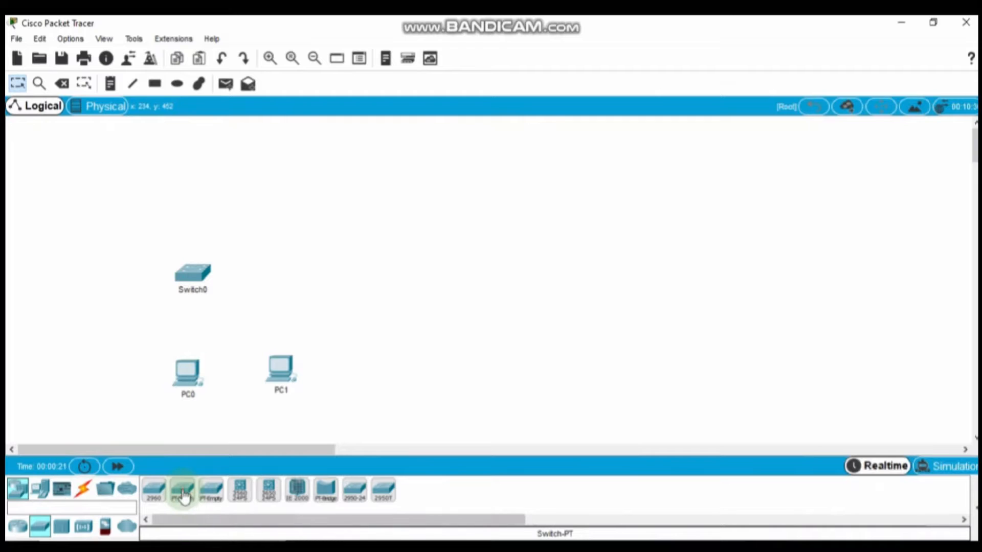
pyautogui.click(279, 272)
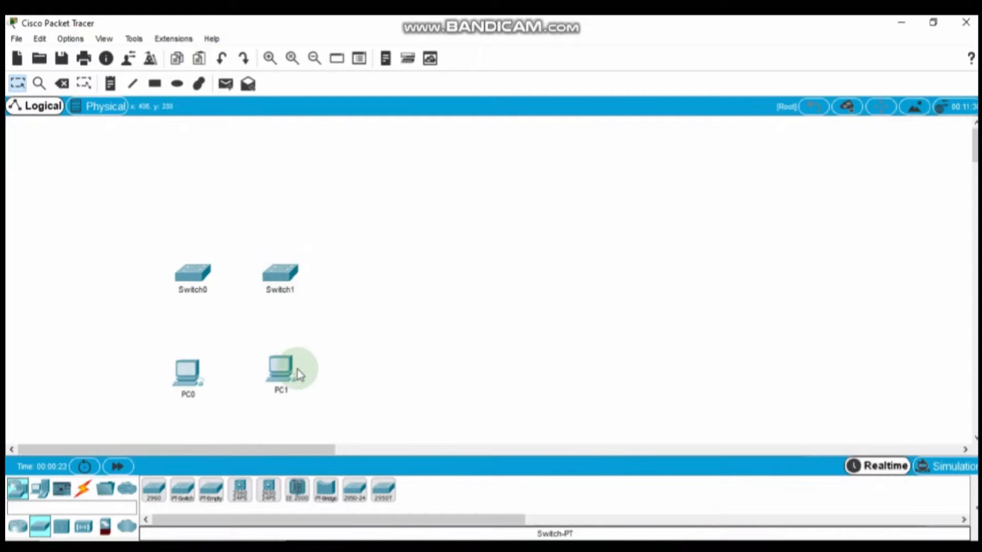
pyautogui.moveTo(298, 375)
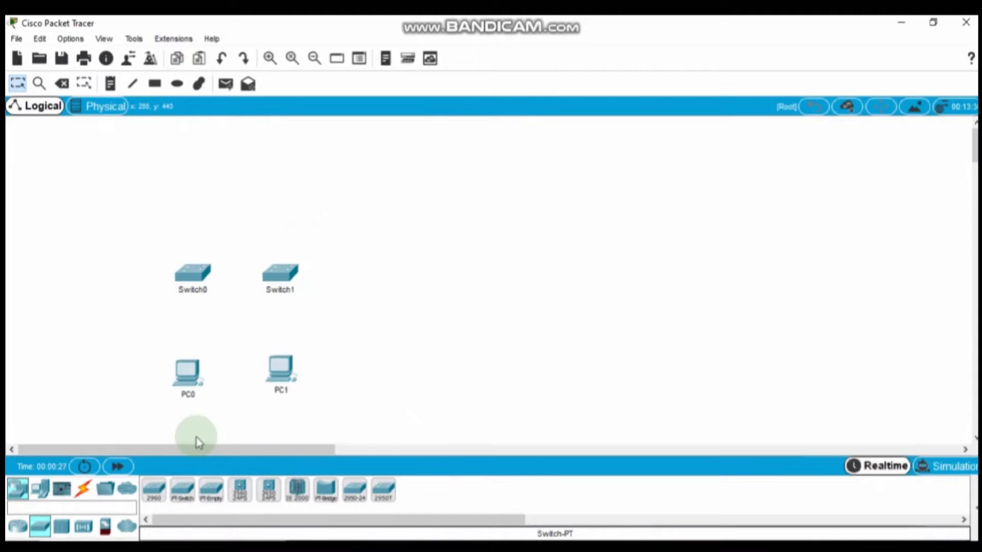
# Step: Join Switch0 and Switch1 on FastEthernet0/1 with a copper crossover cable
pyautogui.click(83, 489)
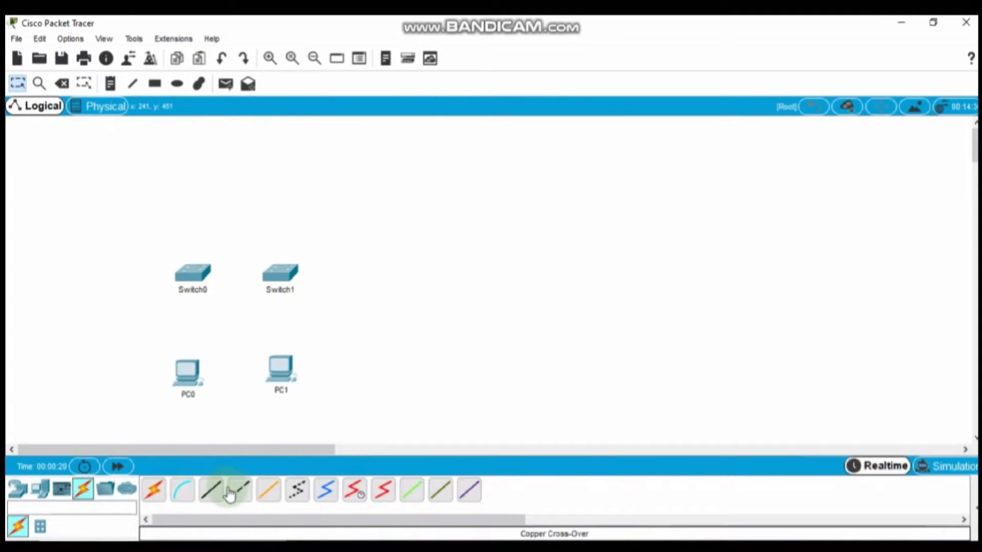
pyautogui.click(240, 491)
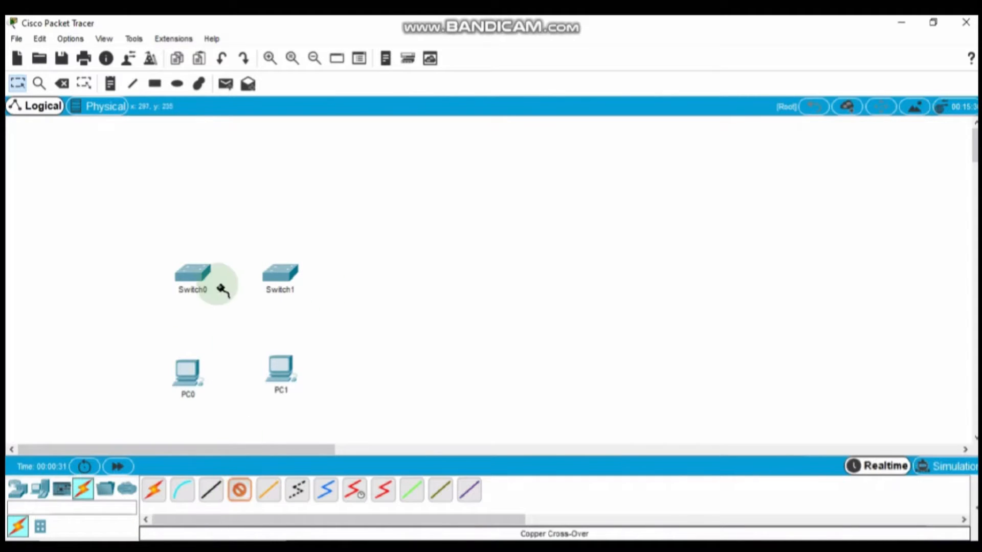
pyautogui.click(185, 273)
pyautogui.click(220, 298)
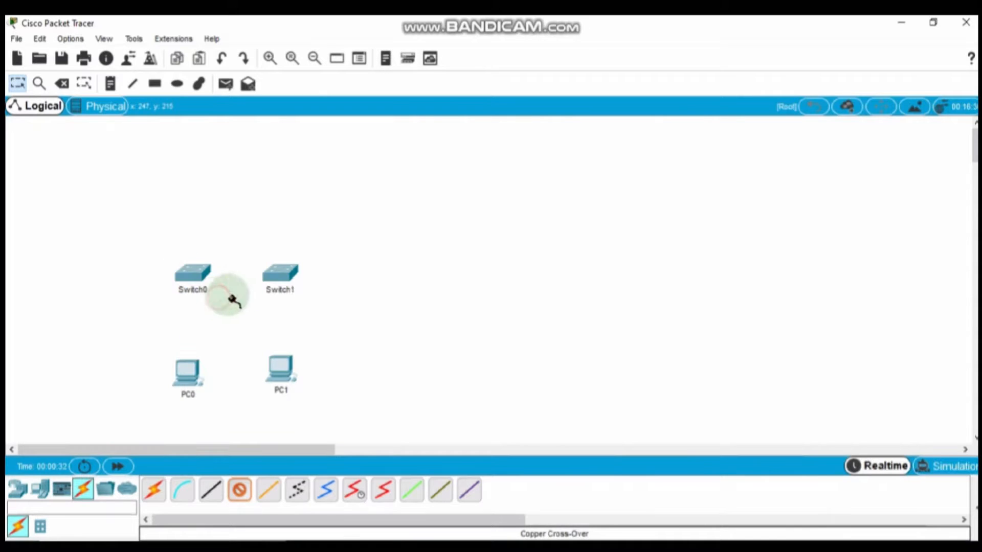
pyautogui.click(273, 277)
pyautogui.click(302, 301)
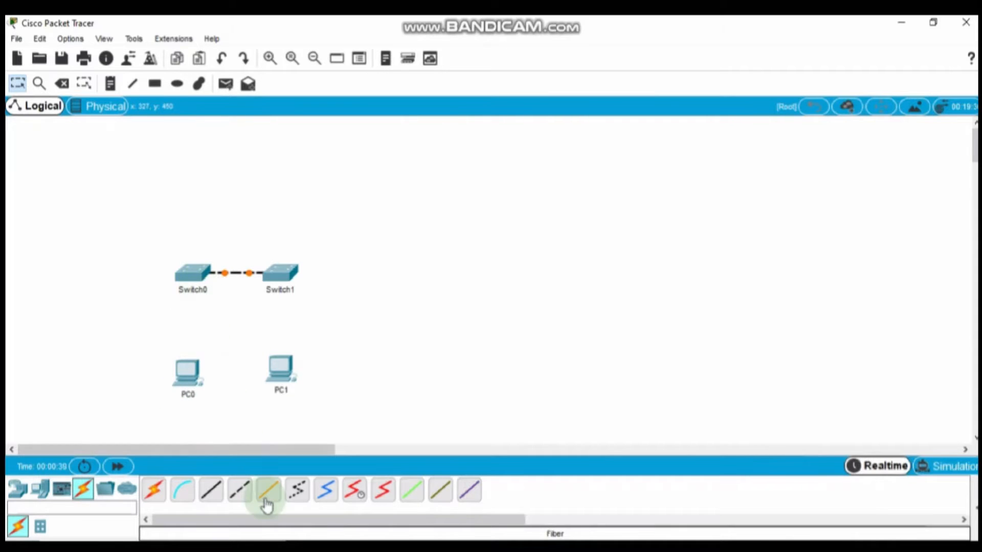
# Step: Connect PC0 and PC1 FastEthernet0 to their switches' Fa1/1 with straight-through cables
pyautogui.click(210, 493)
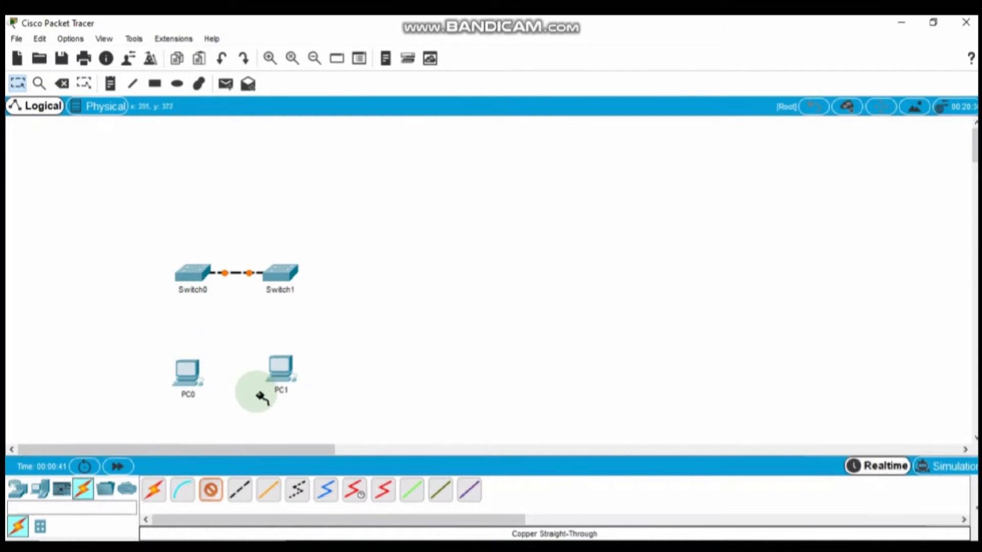
pyautogui.click(180, 372)
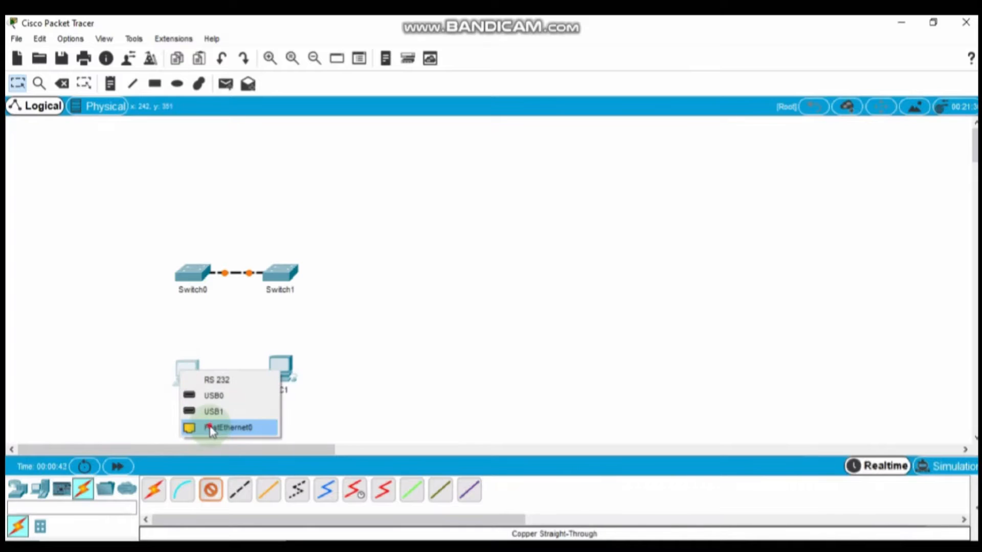
pyautogui.click(212, 428)
pyautogui.click(197, 273)
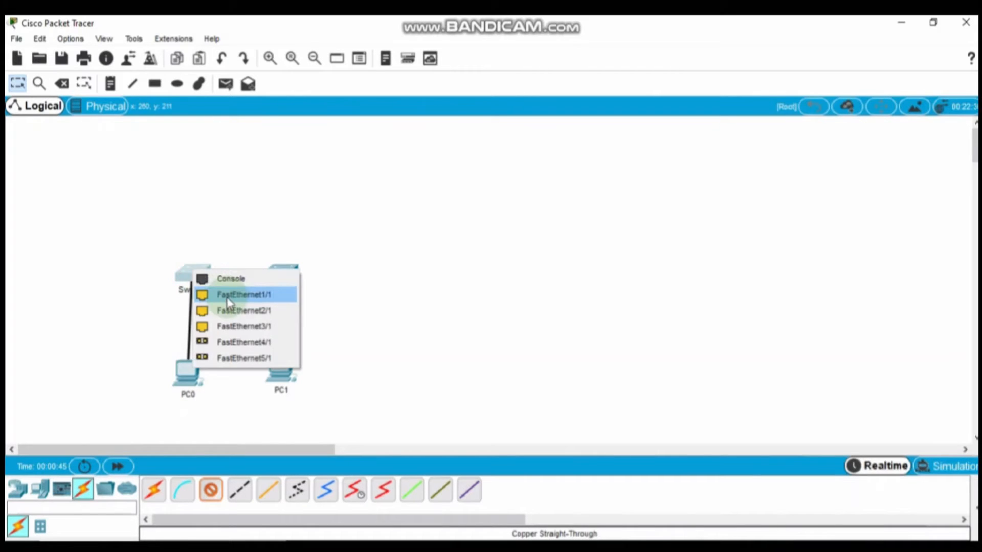
pyautogui.click(228, 294)
pyautogui.click(210, 490)
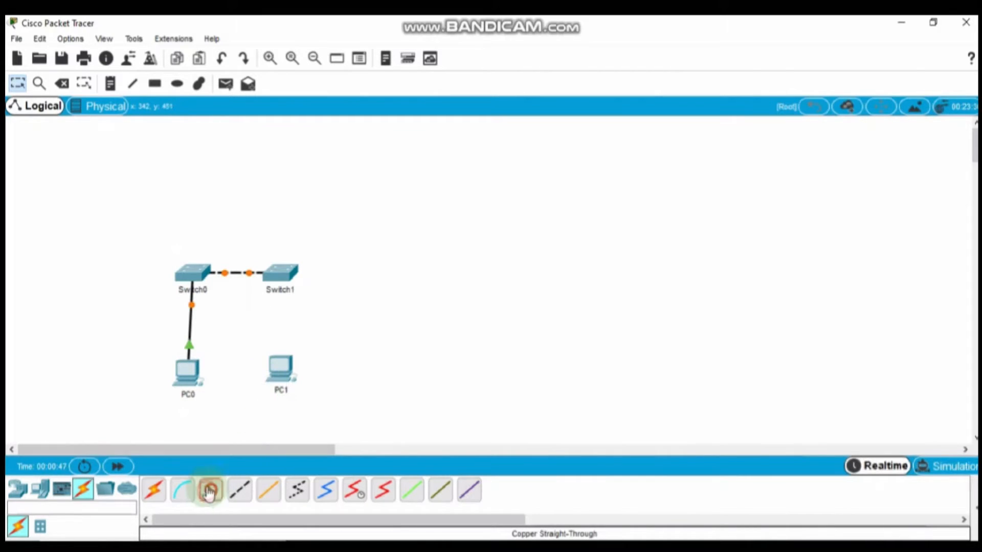
pyautogui.click(287, 379)
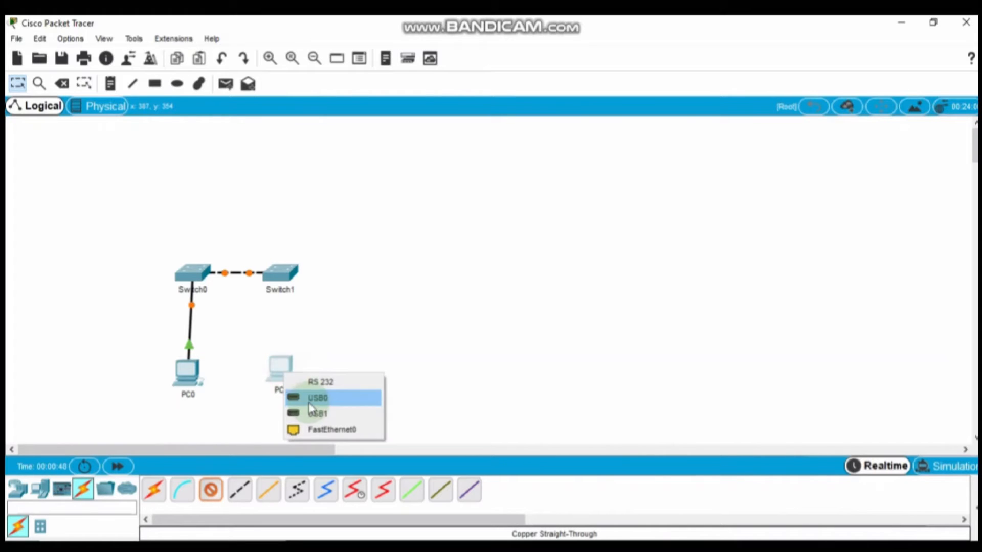
pyautogui.click(316, 430)
pyautogui.click(282, 275)
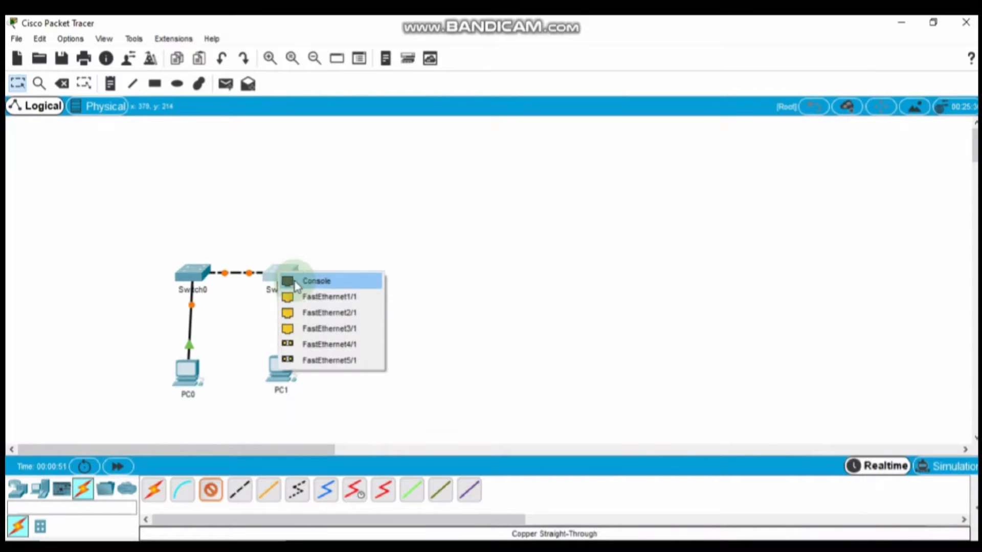
pyautogui.click(328, 296)
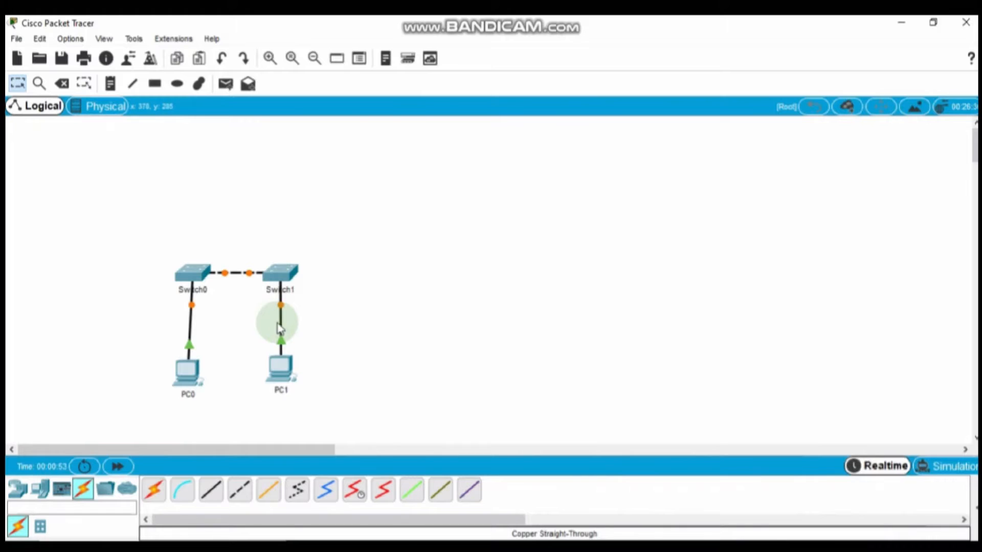
# Step: Nudge PC1 slightly lower and open Switch0's configuration window
pyautogui.moveTo(280, 364); pyautogui.dragTo(281, 371)
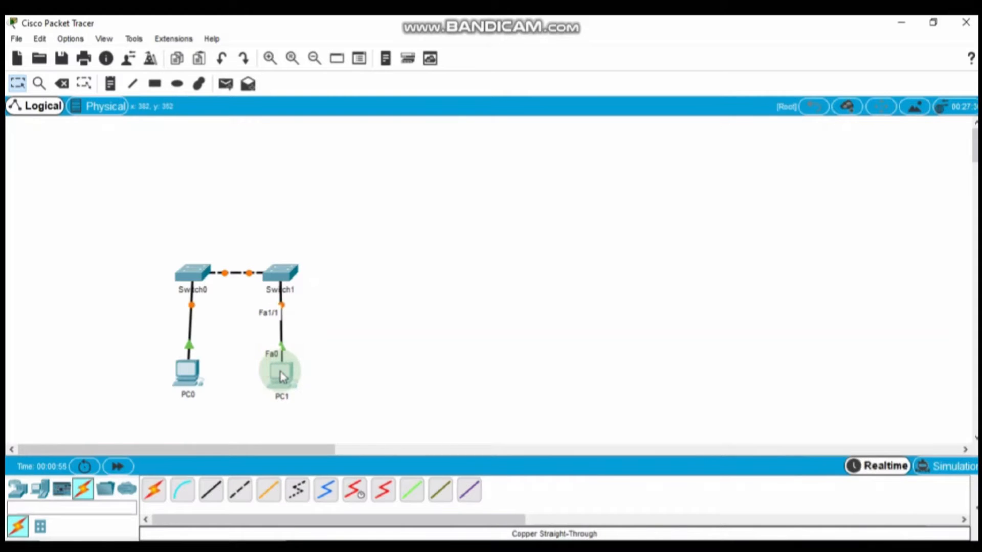
pyautogui.moveTo(195, 275)
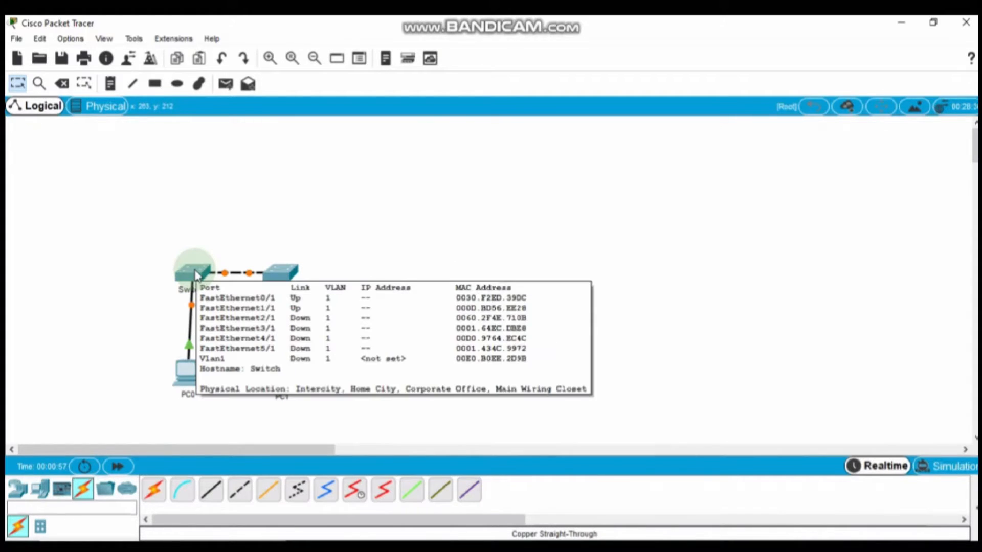
pyautogui.click(196, 275)
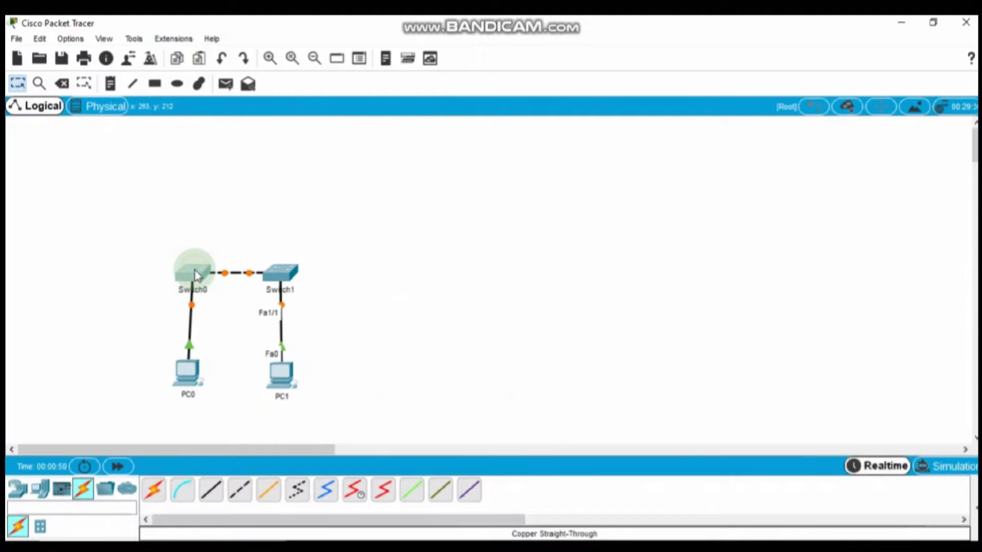
# Step: In Switch0's CLI, run enable and configure terminal, then set hostname S1
pyautogui.click(404, 111)
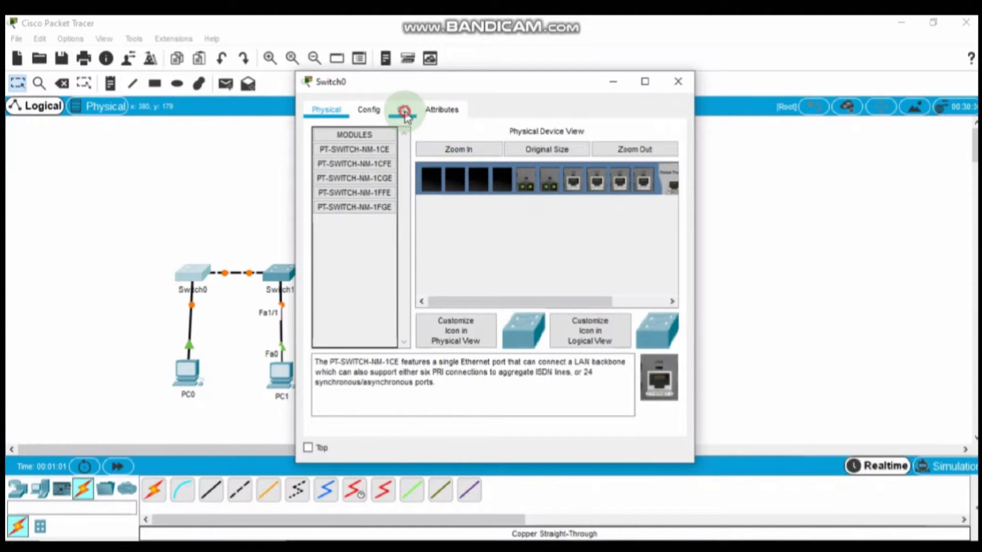
pyautogui.click(474, 331)
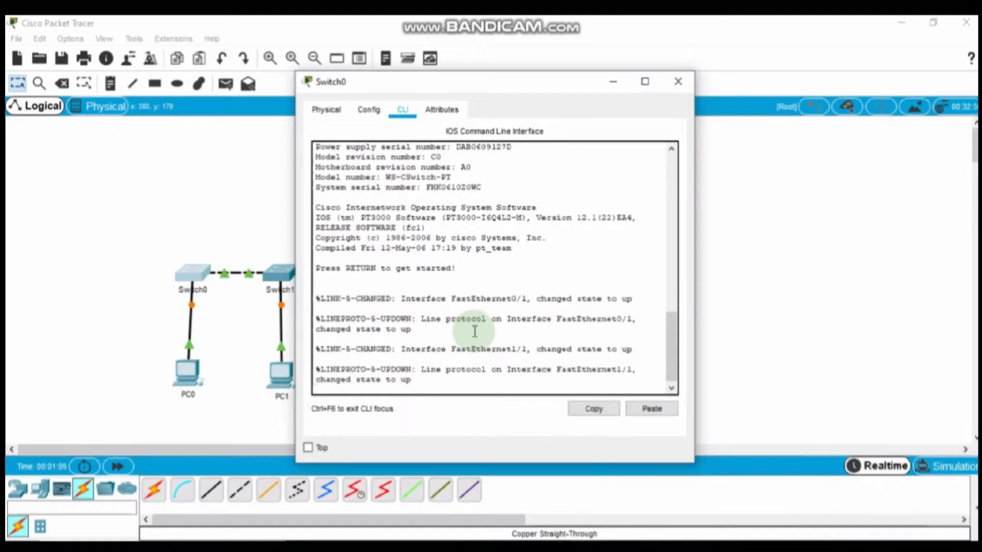
pyautogui.press('Return')
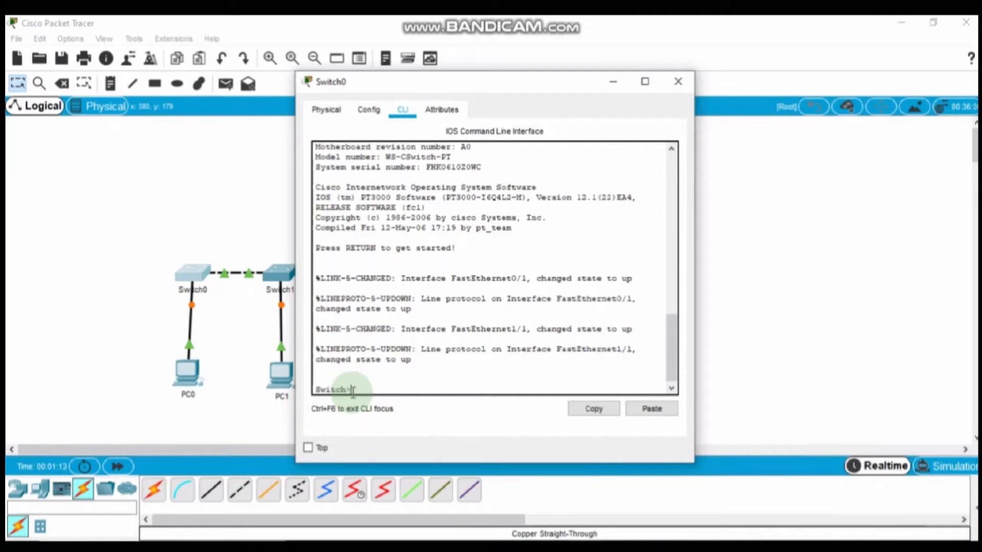
pyautogui.write('enable')
pyautogui.press('Return')
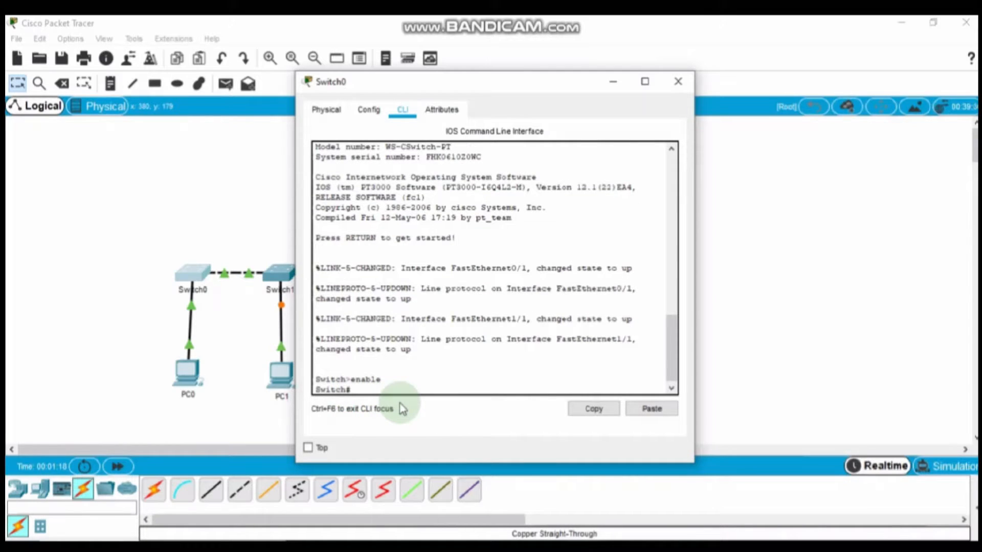
pyautogui.write('conf ')
pyautogui.write('t')
pyautogui.press('Tab')
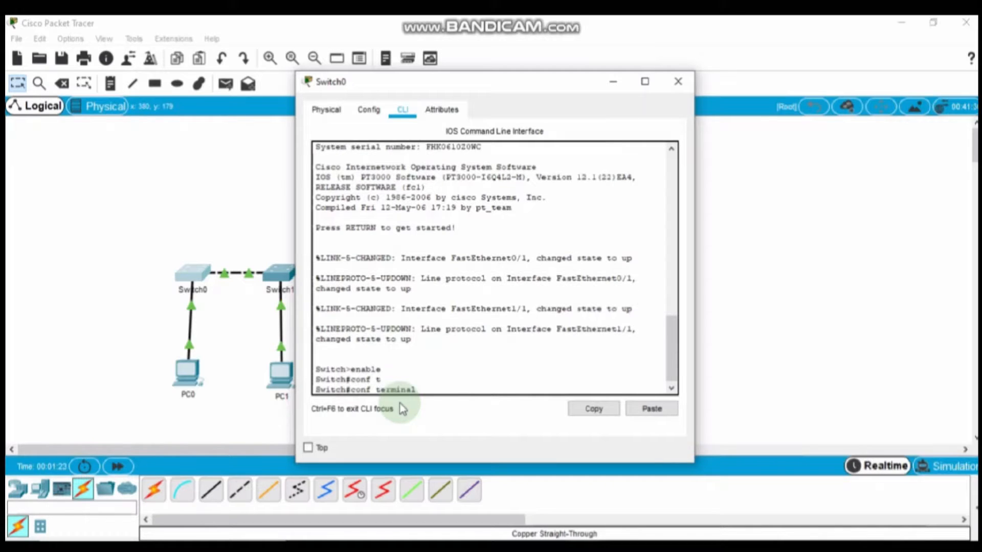
pyautogui.press('Return')
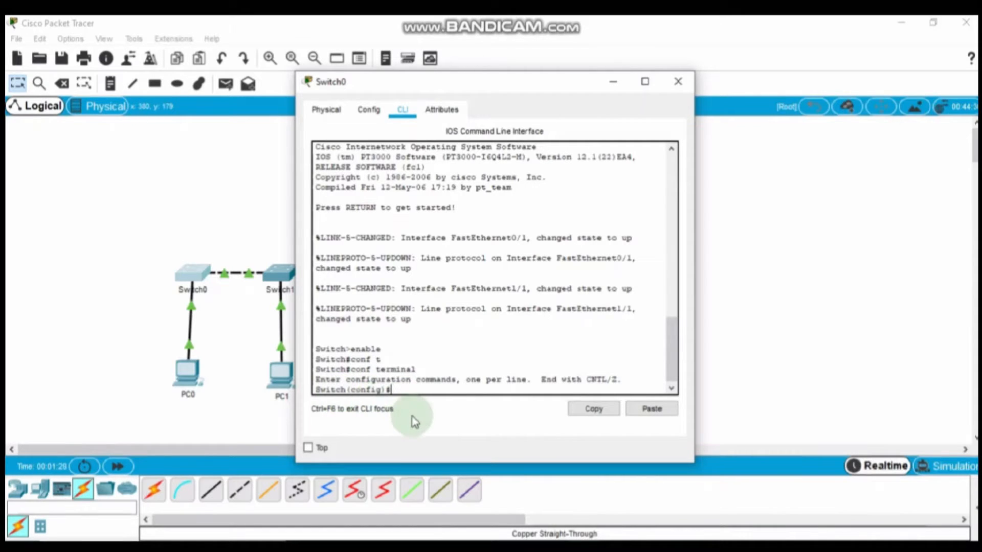
pyautogui.write('hostname S1')
pyautogui.press('Return')
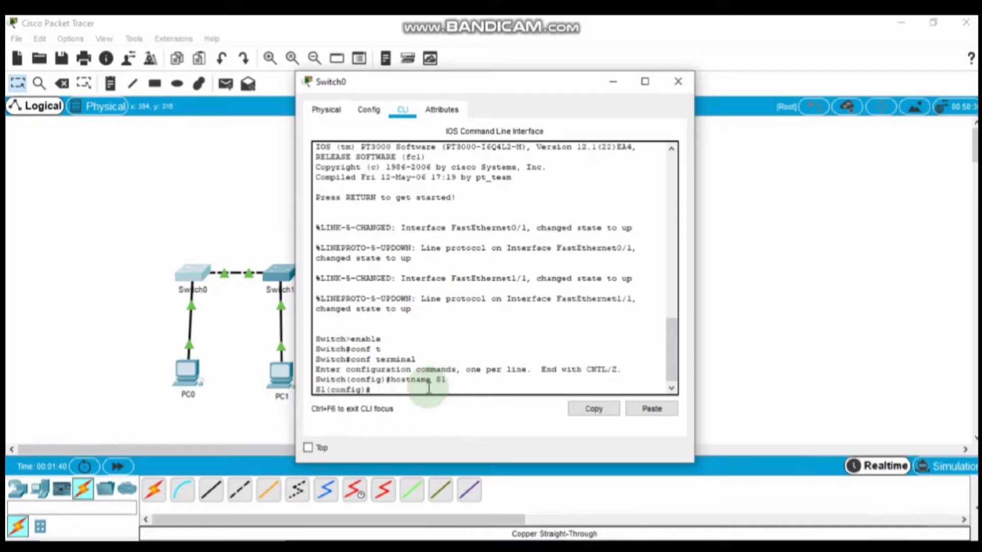
# Step: Give line console 0 a console password and require login
pyautogui.write('line c')
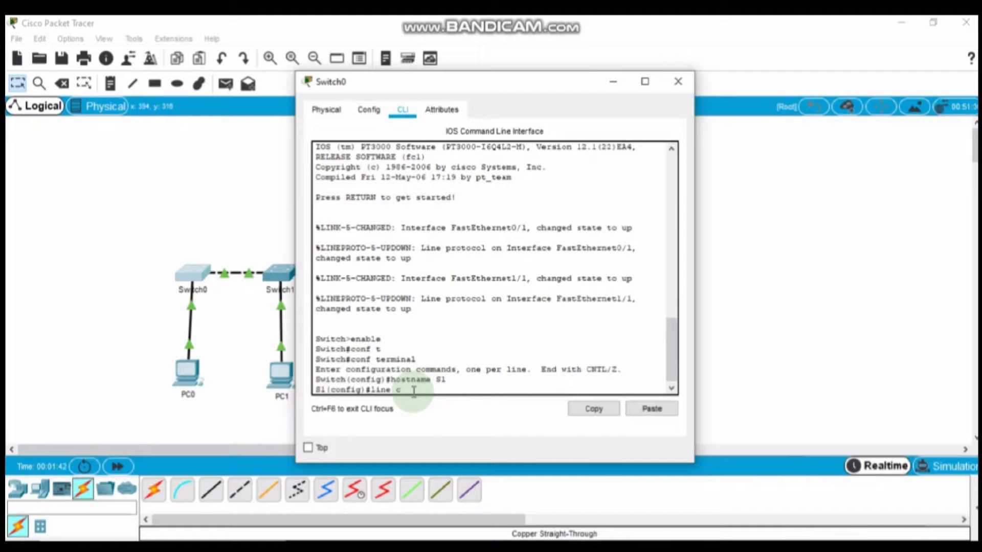
pyautogui.write('onsole 0')
pyautogui.press('Return')
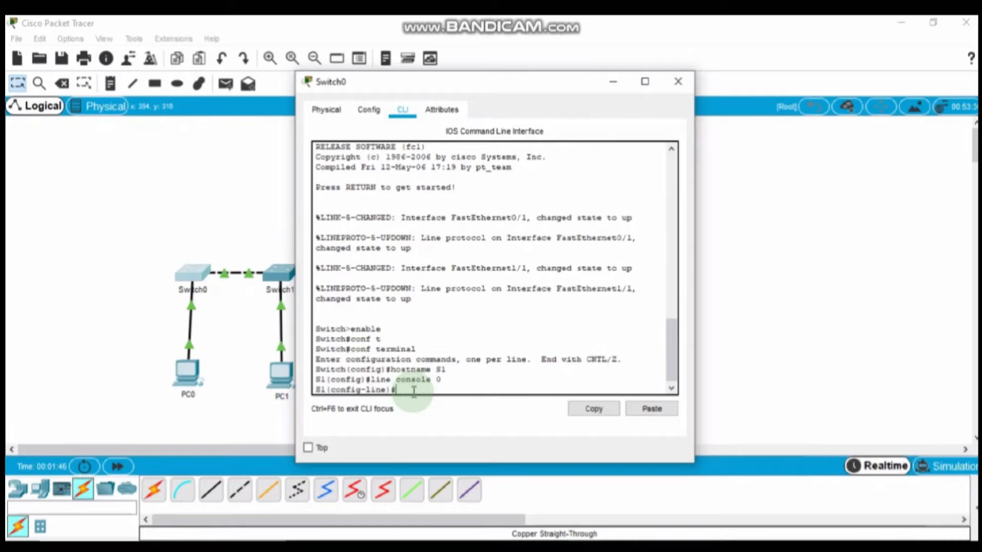
pyautogui.write('password')
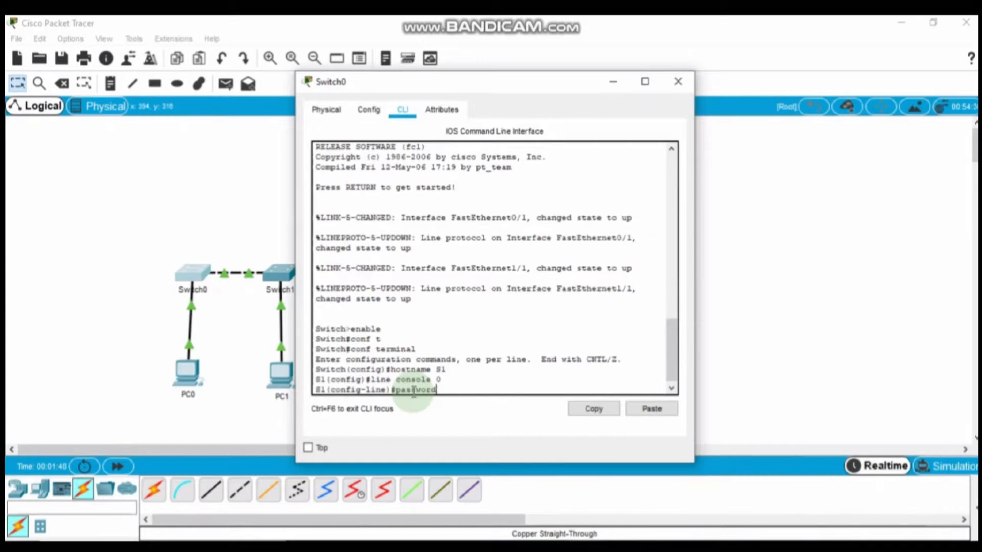
pyautogui.write(' cisco')
pyautogui.press('Return')
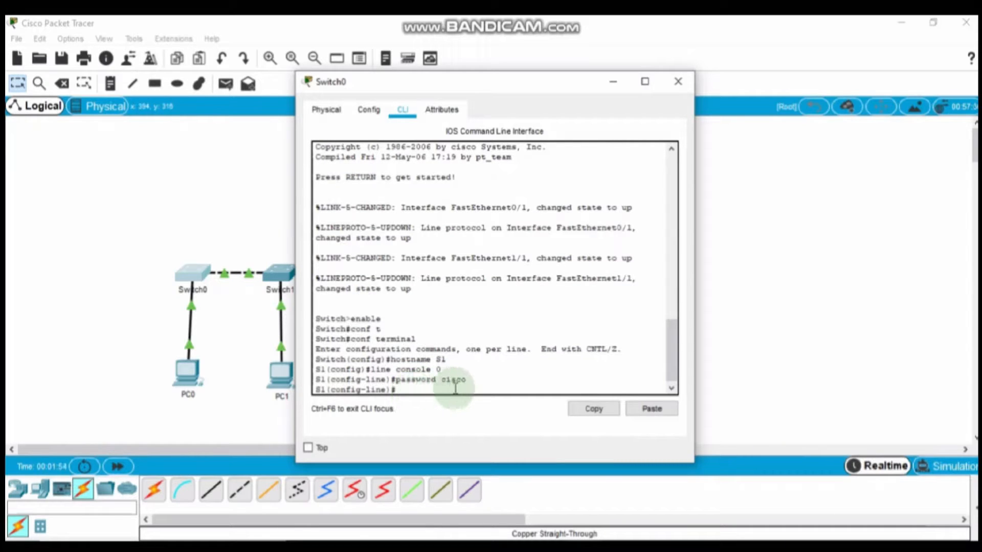
pyautogui.write('login')
pyautogui.press('Return')
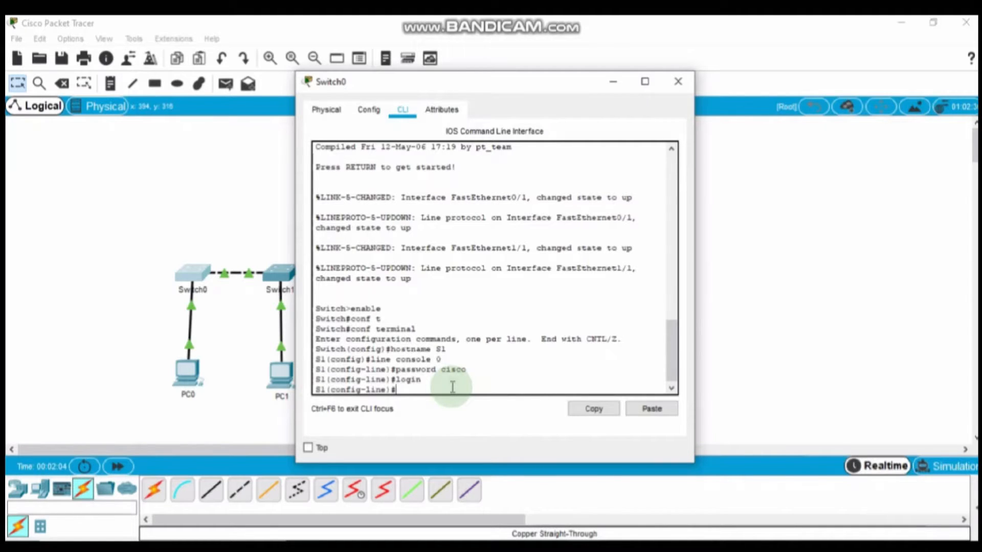
# Step: Set the enable secret password, exit to privileged mode, and type copy run start
pyautogui.write('enable secret cla')
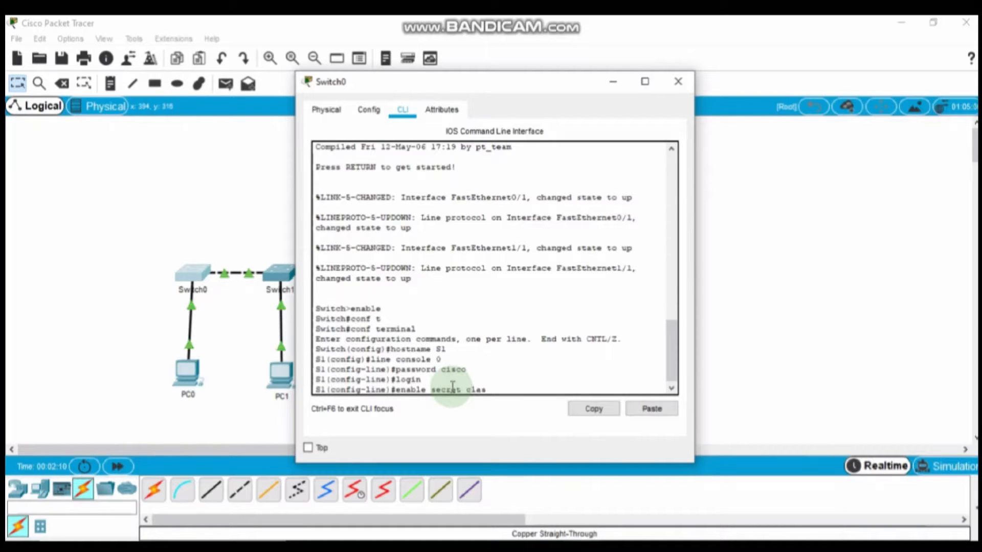
pyautogui.write('s')
pyautogui.press('Return')
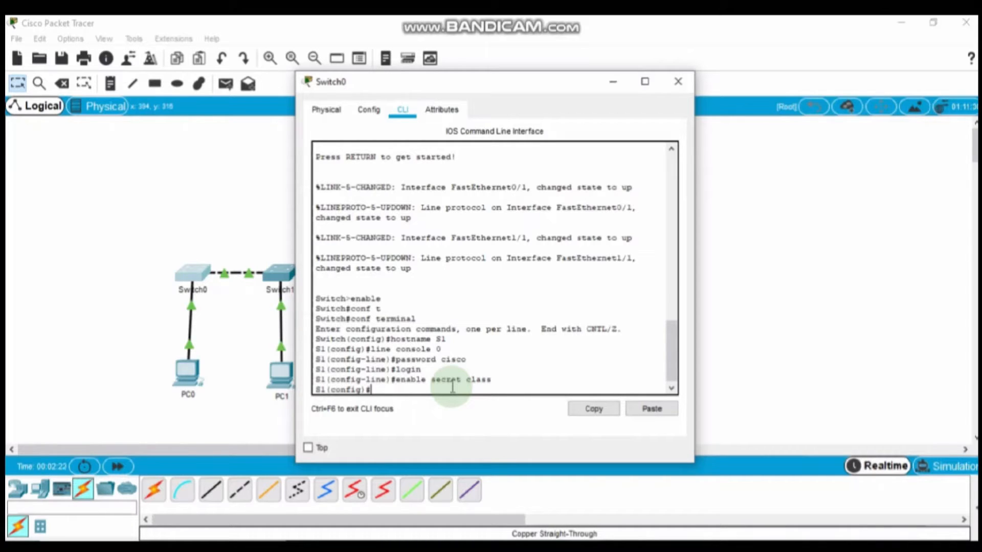
pyautogui.write('exit')
pyautogui.press('Return')
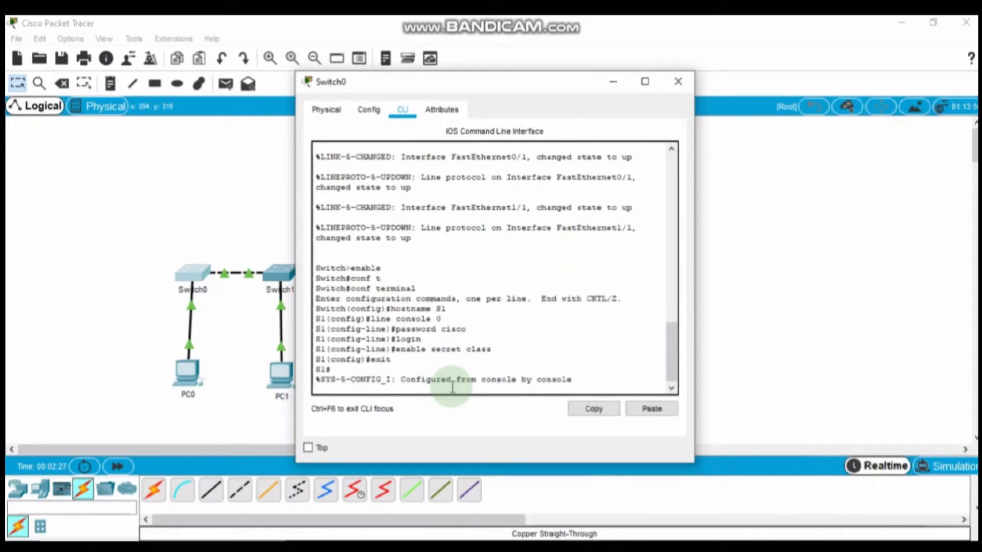
pyautogui.press('Return')
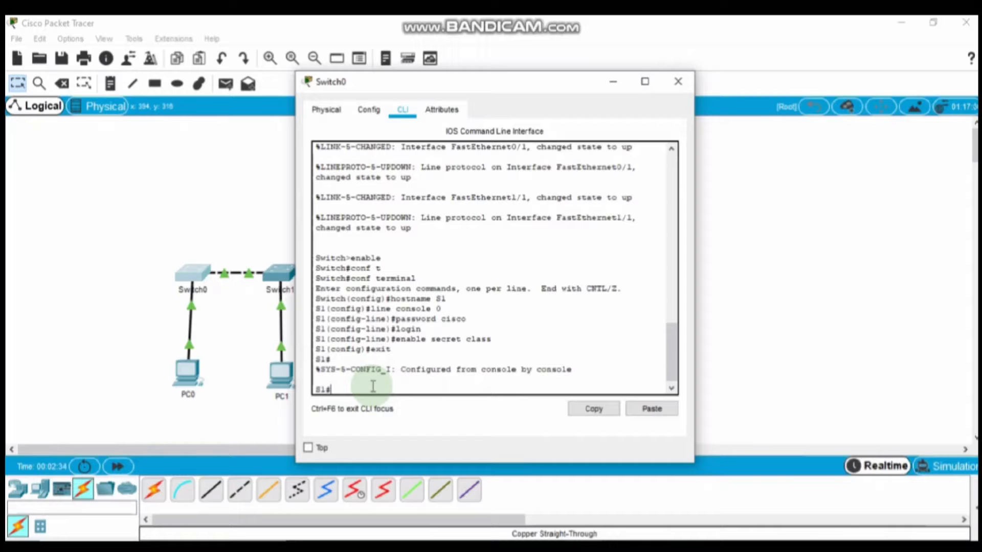
pyautogui.write('copy run start')
# Step: Save the running config to startup-config and re-enter global configuration mode
pyautogui.press('Return')
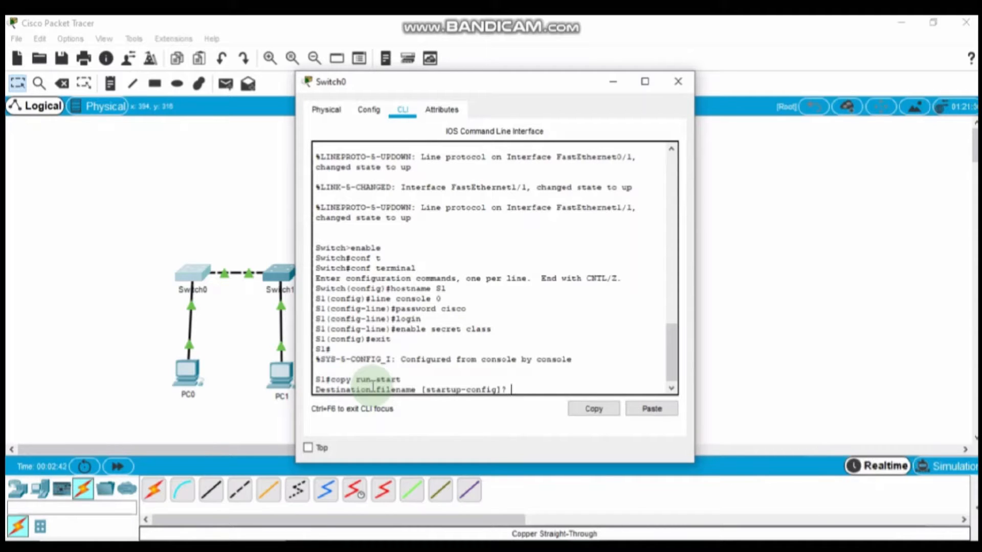
pyautogui.press('Return')
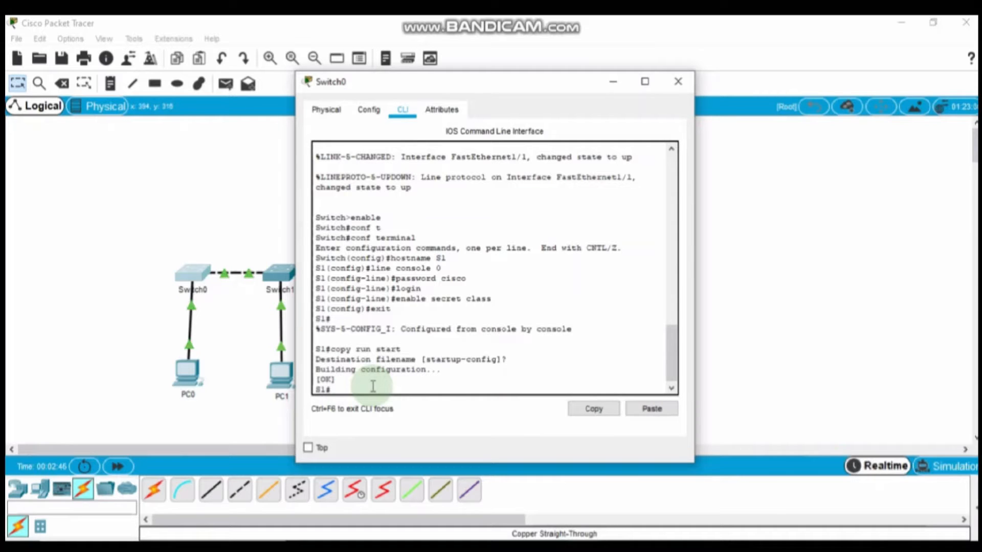
pyautogui.write('conf t')
pyautogui.press('Return')
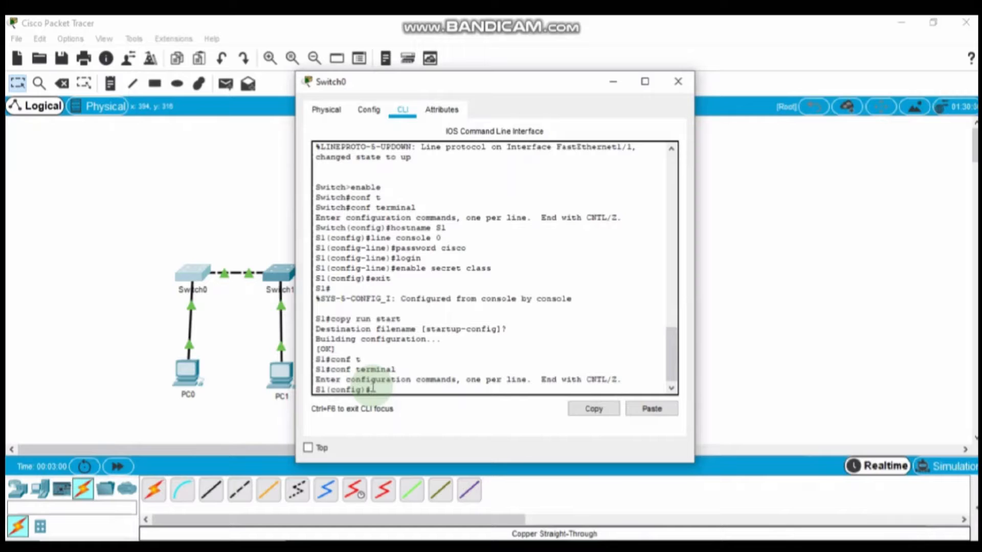
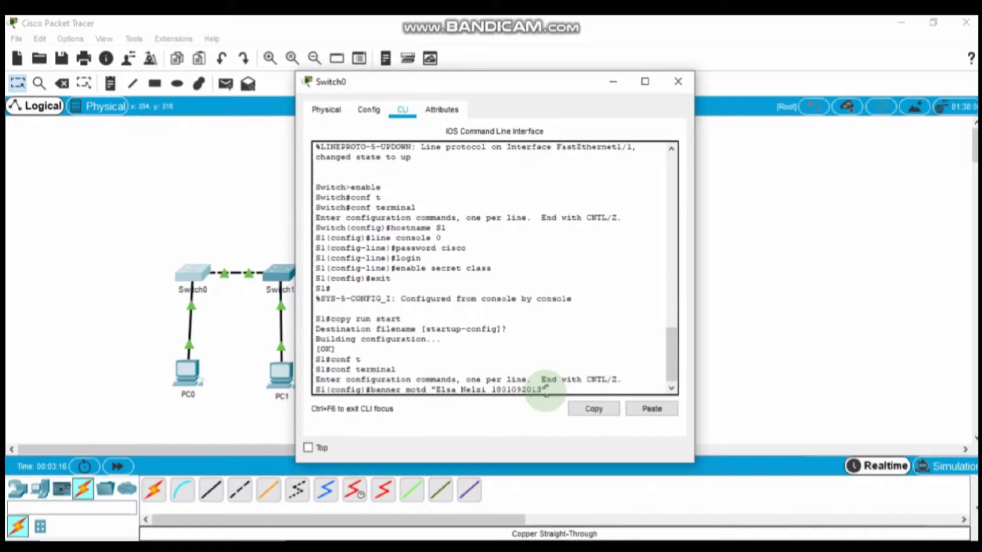
# Step: Set a MOTD banner with the student's name and ID, then enter interface vlan1
pyautogui.press('Return')
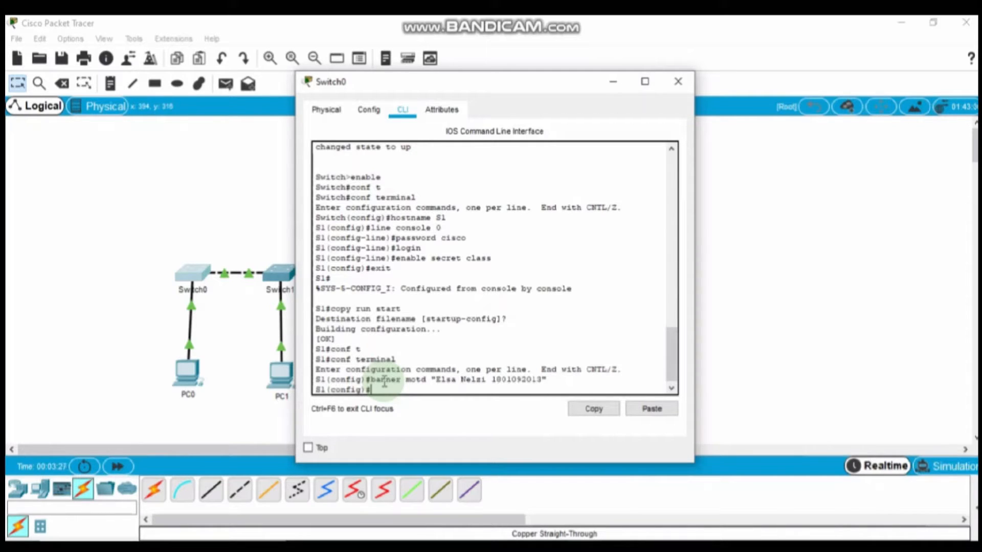
pyautogui.write('nterface vlan1')
pyautogui.press('Return')
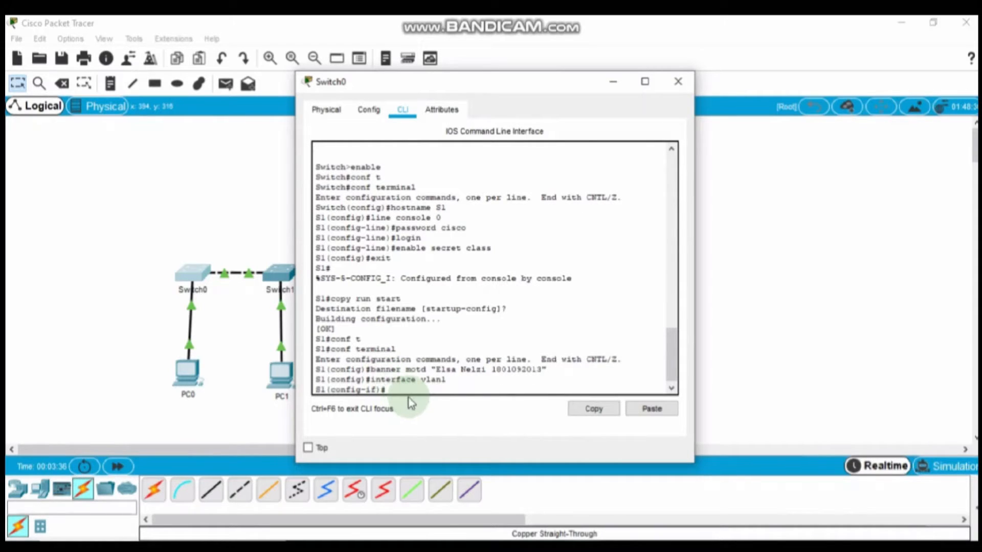
pyautogui.write('ip address')
# Step: Paste 192.168.1.253 and 255.255.255.0 from the PDF table into VLAN 1's ip address command
pyautogui.click(376, 546)
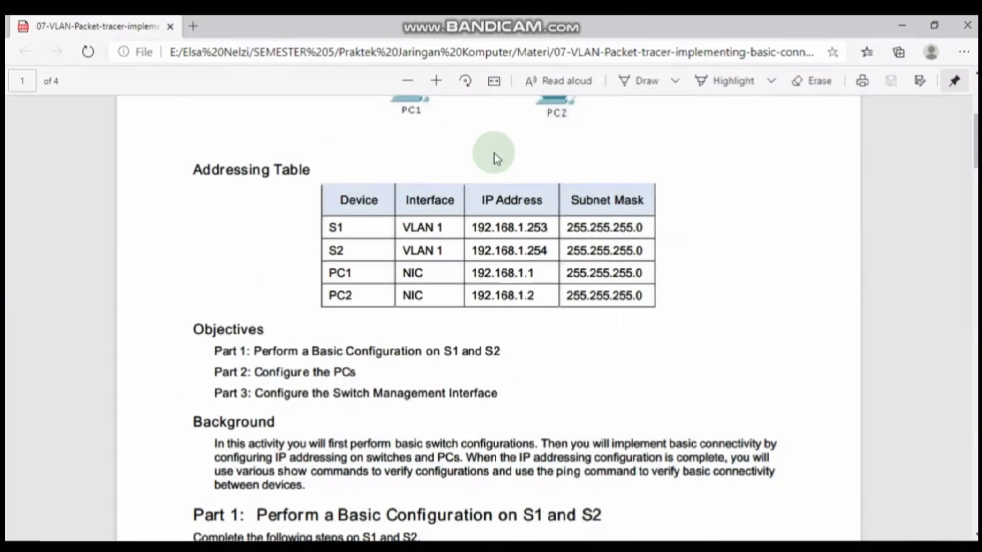
pyautogui.doubleClick(545, 228)
pyautogui.moveTo(509, 230); pyautogui.dragTo(475, 226)
pyautogui.hotkey('ctrl', 'c')
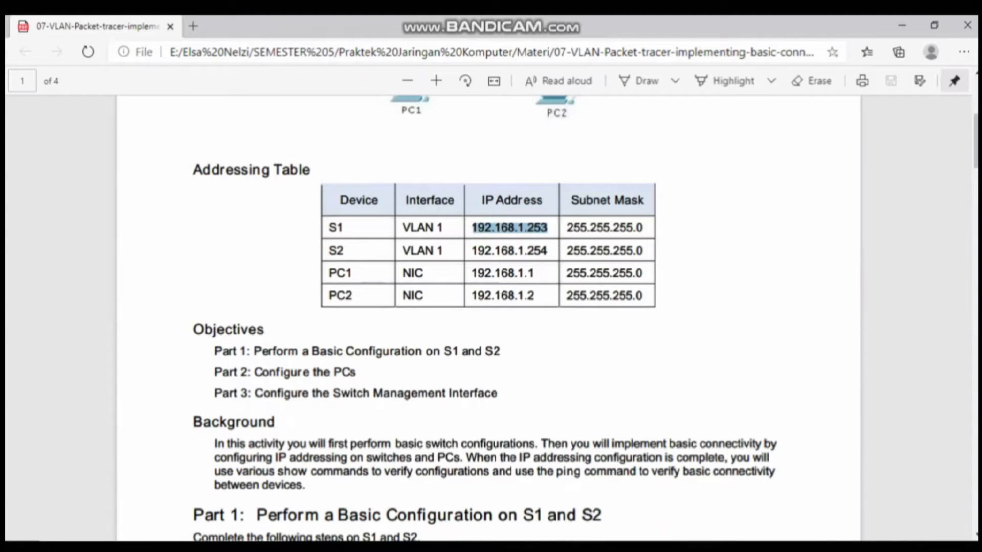
pyautogui.moveTo(586, 547)
pyautogui.click(652, 504)
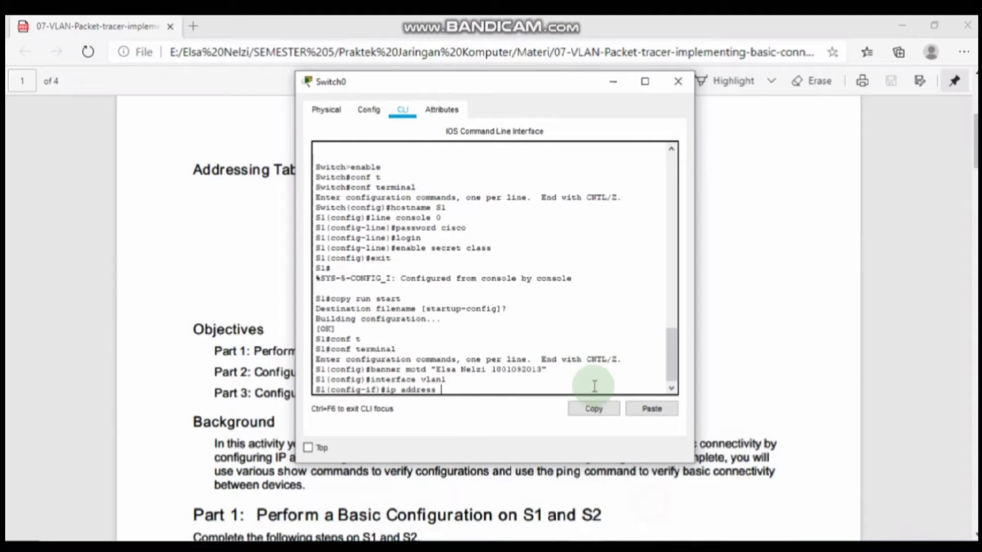
pyautogui.click(633, 409)
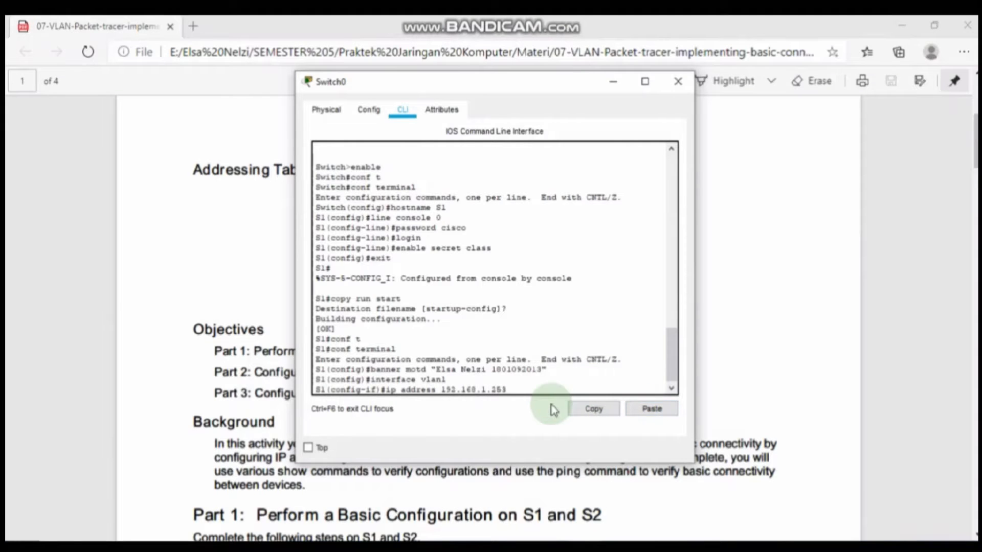
pyautogui.click(356, 547)
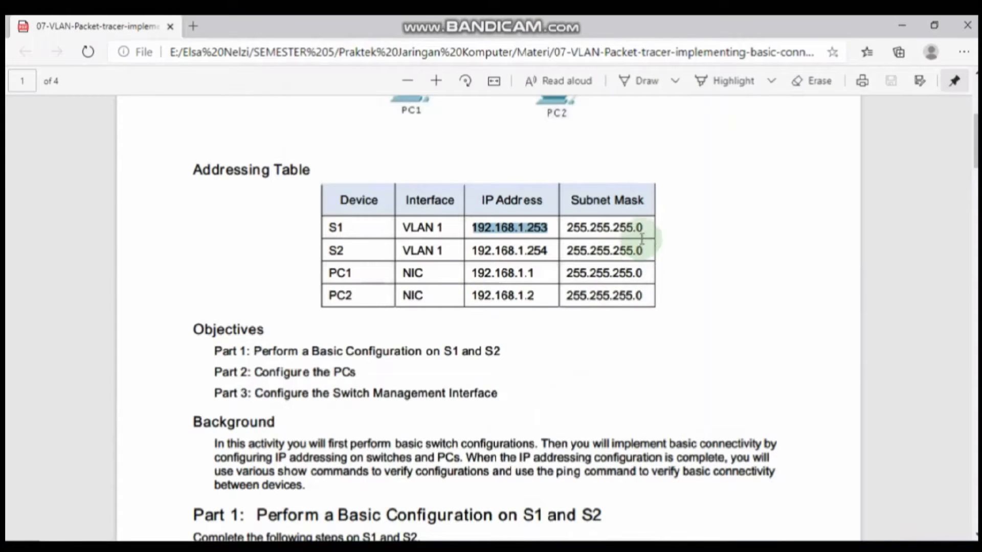
pyautogui.moveTo(642, 239); pyautogui.dragTo(568, 231)
pyautogui.hotkey('ctrl', 'c')
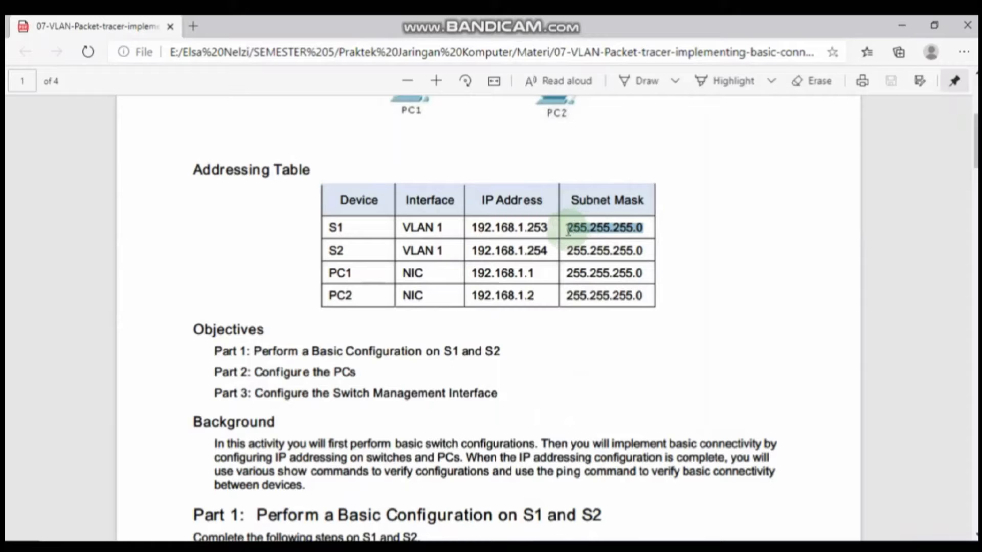
pyautogui.moveTo(584, 544)
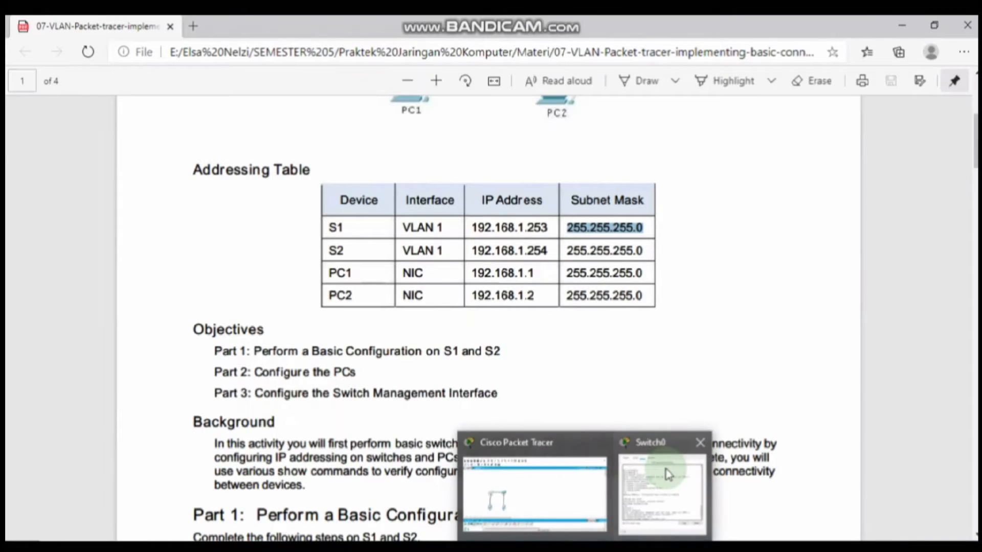
pyautogui.click(665, 468)
pyautogui.click(655, 409)
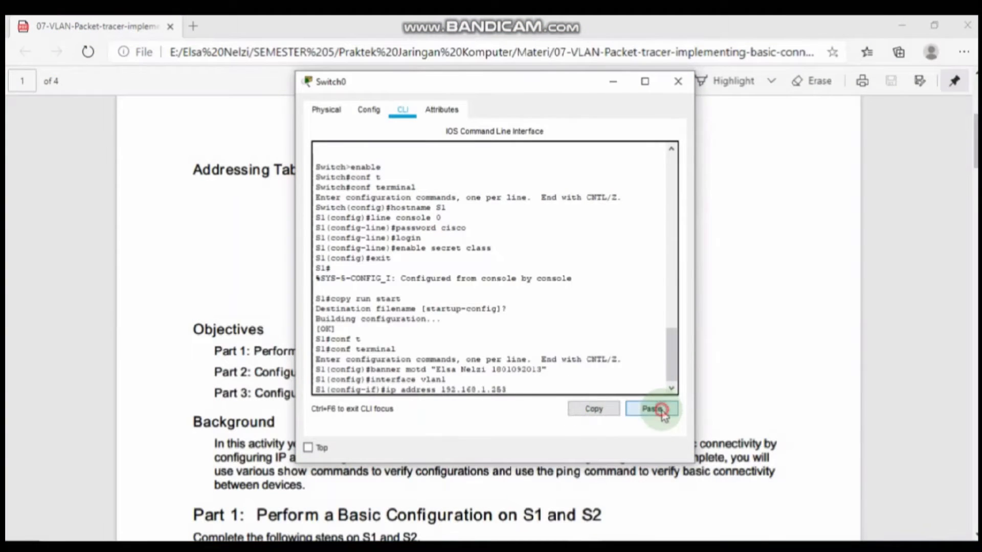
pyautogui.write('no s')
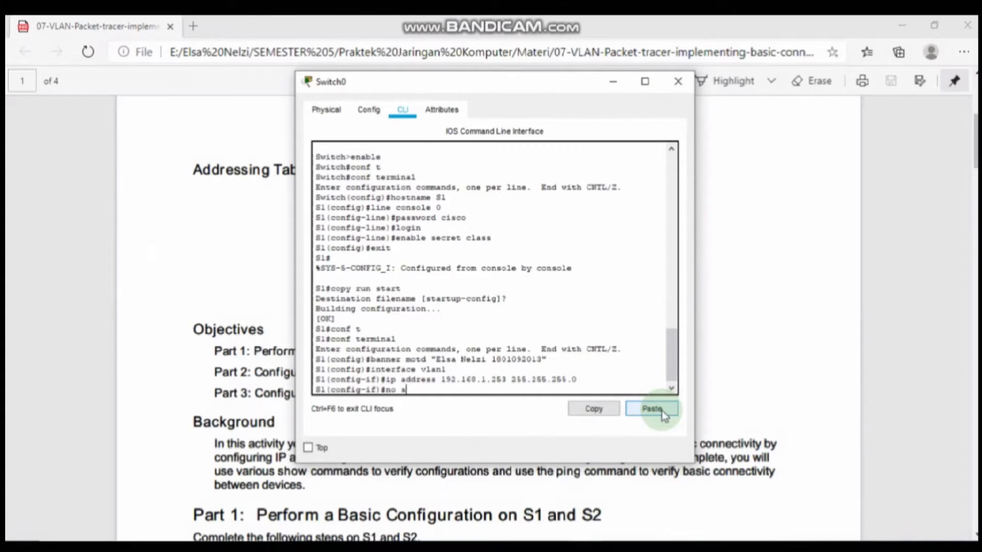
pyautogui.write('hutdown')
# Step: Bring VLAN 1 up with no shutdown, exit twice, and save via copy run start
pyautogui.press('Return')
pyautogui.press('Return')
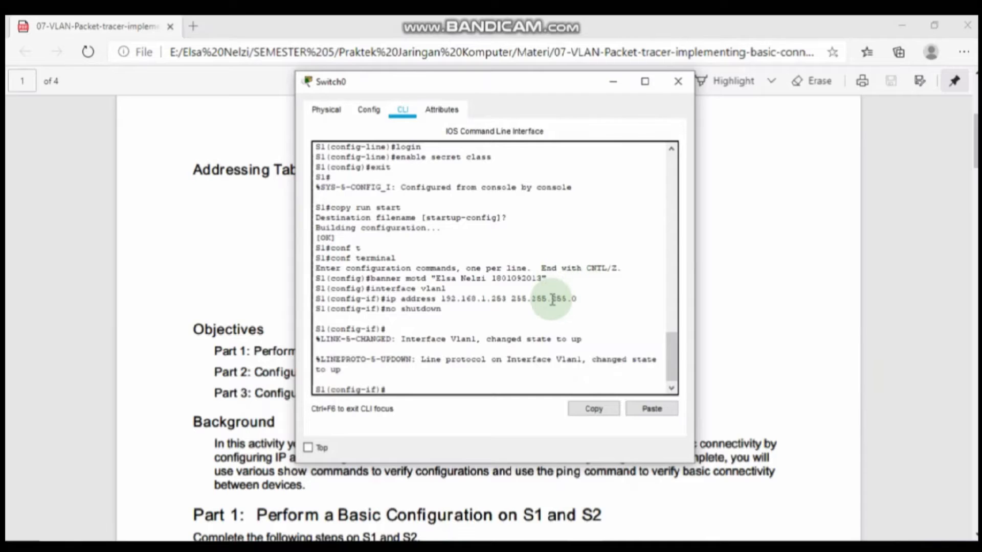
pyautogui.write('exit')
pyautogui.press('Return')
pyautogui.write('exit')
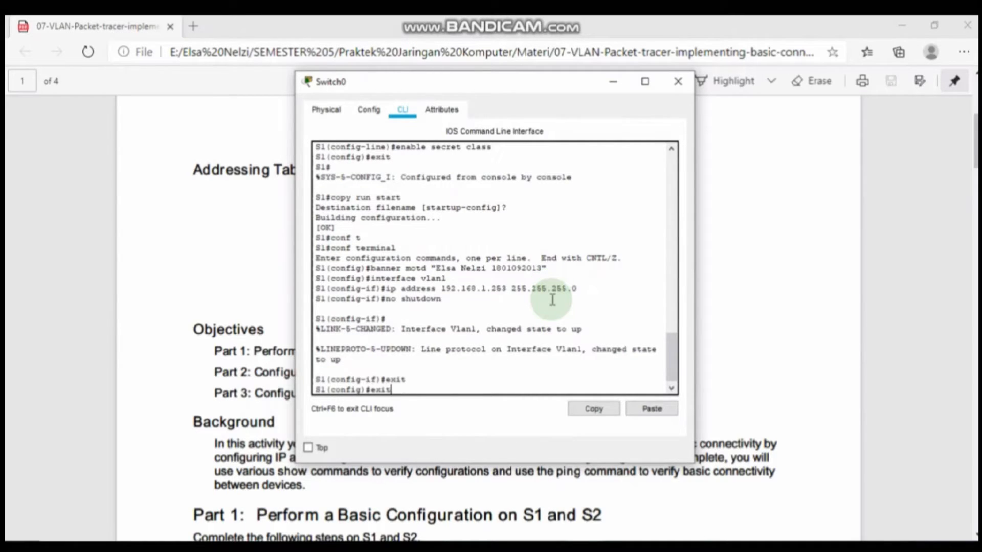
pyautogui.press('Return')
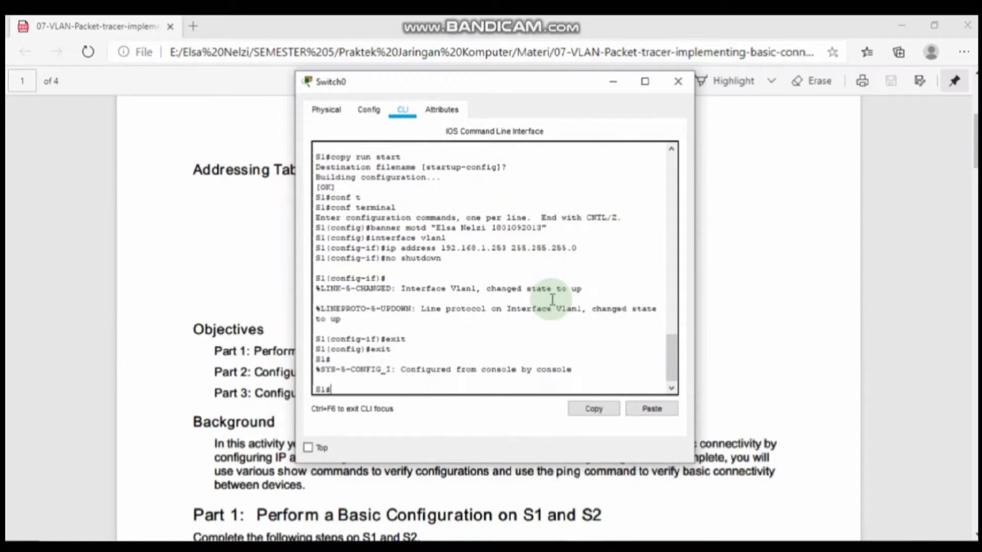
pyautogui.write('copy run start')
pyautogui.press('Return')
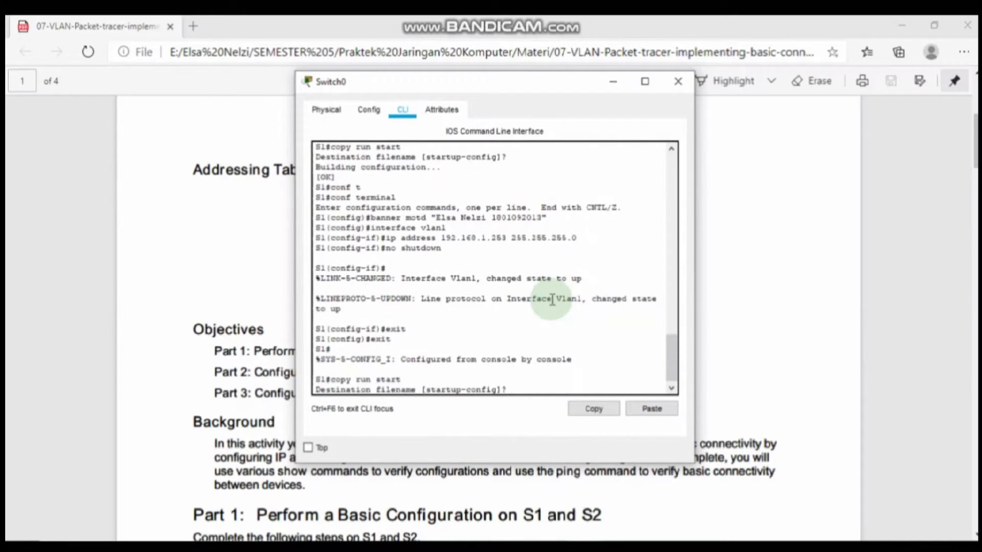
pyautogui.press('Return')
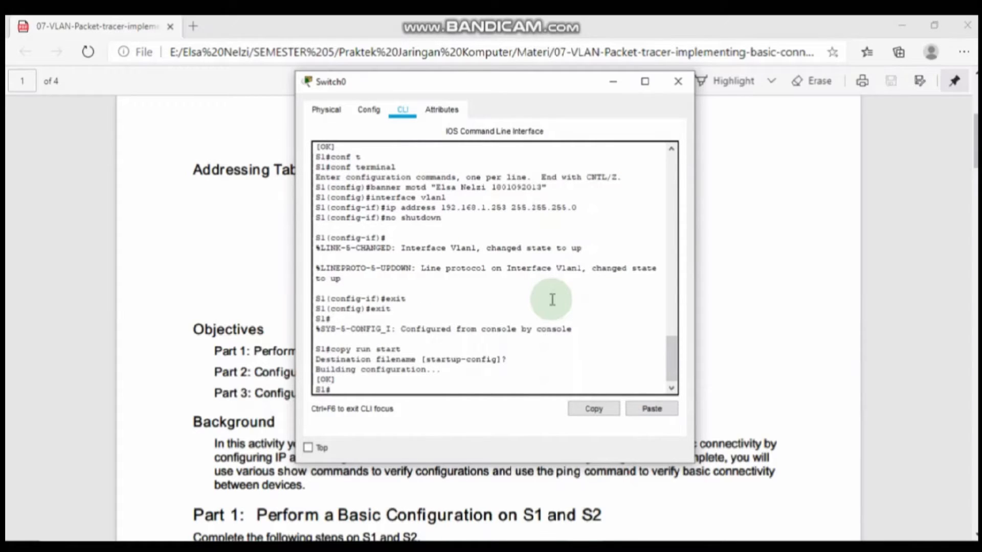
# Step: Page through show running-config to check VLAN 1 192.168.1.253, the banner and line settings
pyautogui.write('show running-config')
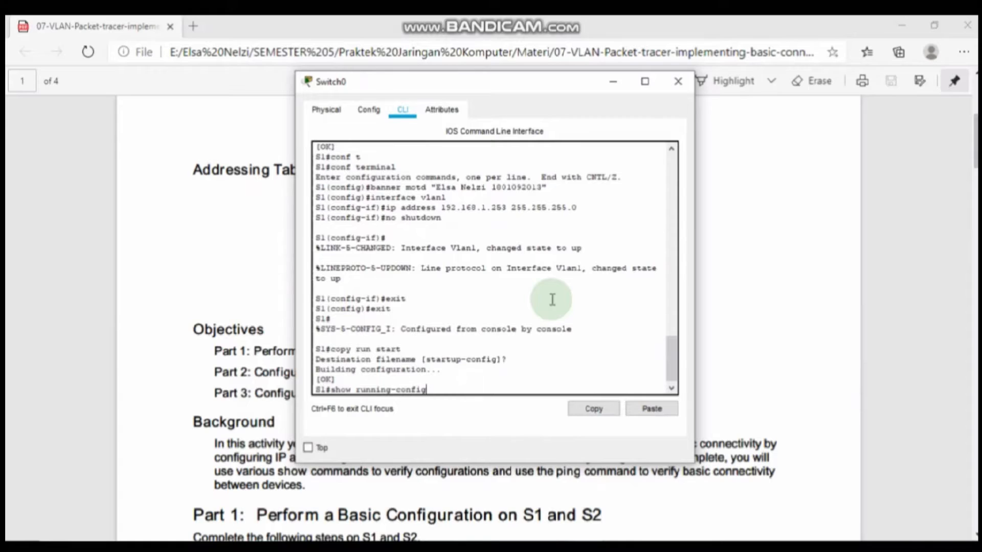
pyautogui.press('Return')
pyautogui.press('Return')
pyautogui.press('Return')
pyautogui.press('Return')
pyautogui.press('Return')
pyautogui.press('Return')
pyautogui.press('Return')
pyautogui.press('Return')
pyautogui.press('Return')
pyautogui.press('Return')
pyautogui.press('Return')
pyautogui.press('Return')
pyautogui.press('Return')
pyautogui.press('Return')
pyautogui.press('Return')
pyautogui.press('Return')
pyautogui.press('Return')
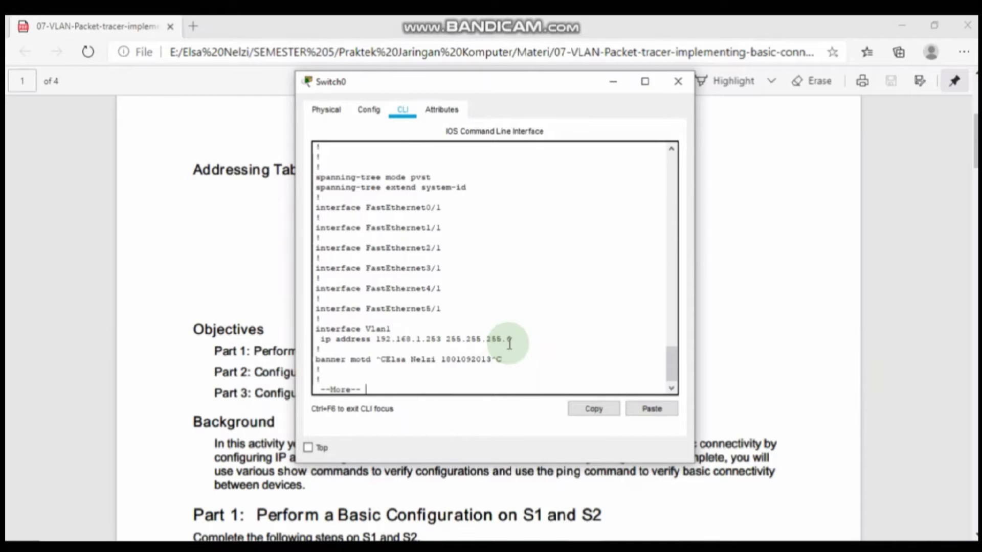
pyautogui.press('Return')
pyautogui.press('Return')
pyautogui.press('Return')
pyautogui.press('Return')
pyautogui.press('Return')
pyautogui.press('Return')
pyautogui.press('Return')
pyautogui.press('Return')
pyautogui.press('Return')
pyautogui.press('Return')
pyautogui.press('Return')
pyautogui.press('Return')
pyautogui.press('Return')
pyautogui.press('Return')
pyautogui.press('Return')
pyautogui.press('Return')
pyautogui.press('Return')
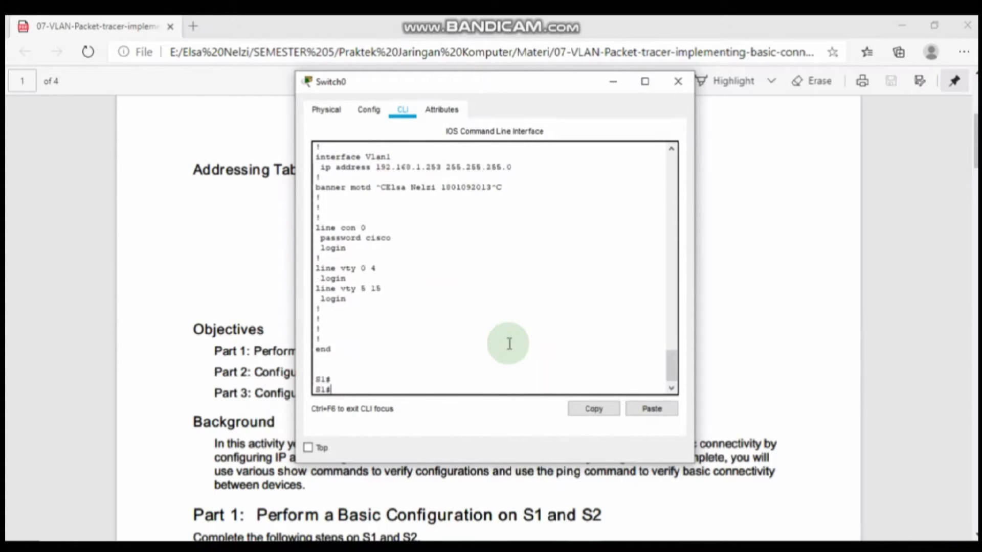
pyautogui.press('Return')
pyautogui.press('Return')
pyautogui.press('Return')
pyautogui.press('Return')
pyautogui.press('Return')
pyautogui.press('Return')
pyautogui.press('Return')
pyautogui.press('Return')
pyautogui.press('Return')
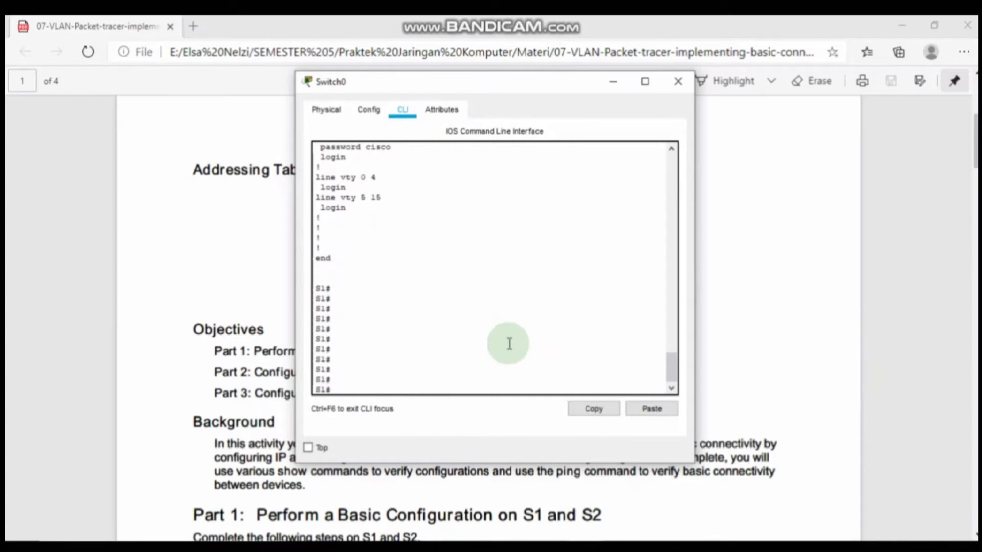
# Step: Exit S1's console, log back in with the console password and enable secret, then close the window
pyautogui.write('ei')
pyautogui.press('BackSpace')
pyautogui.write('xit')
pyautogui.press('Return')
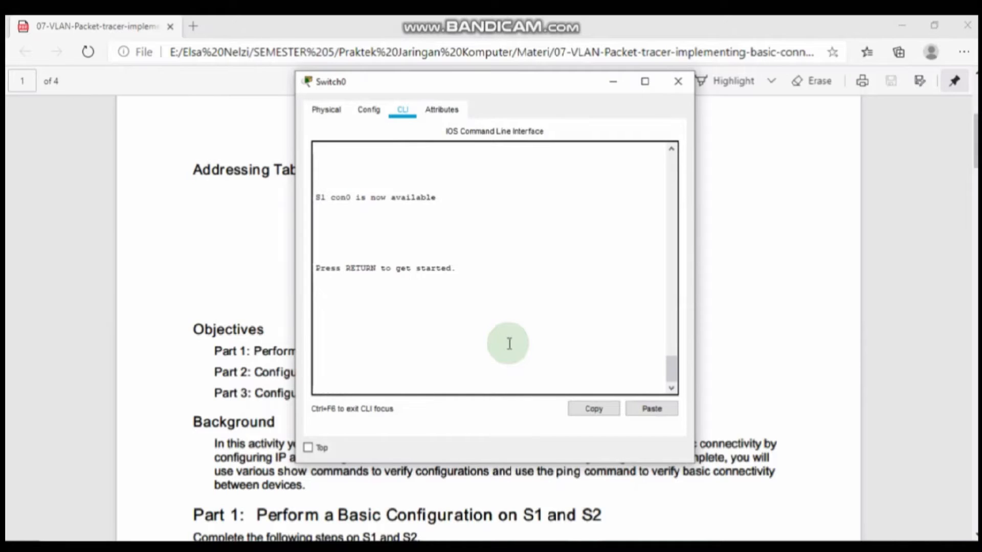
pyautogui.press('Return')
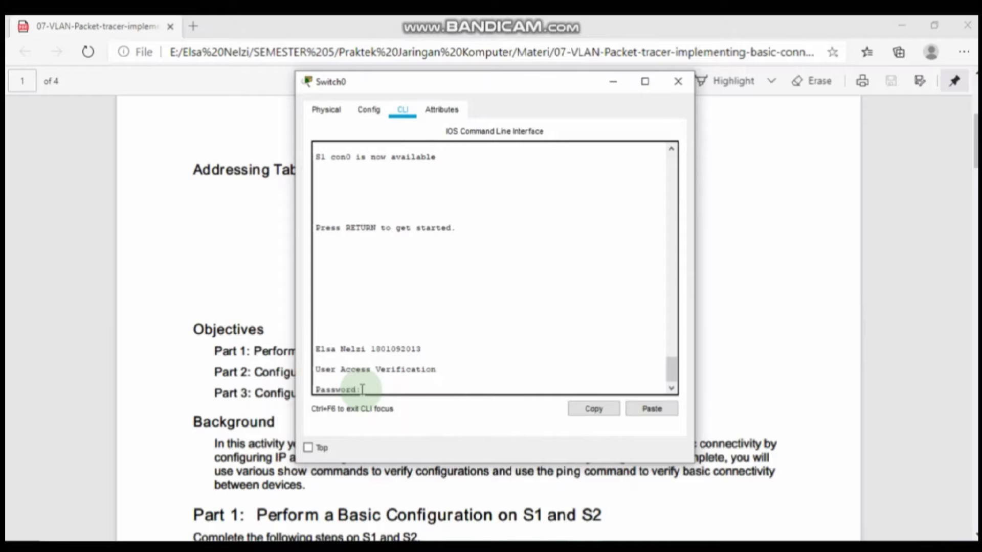
pyautogui.press('Return')
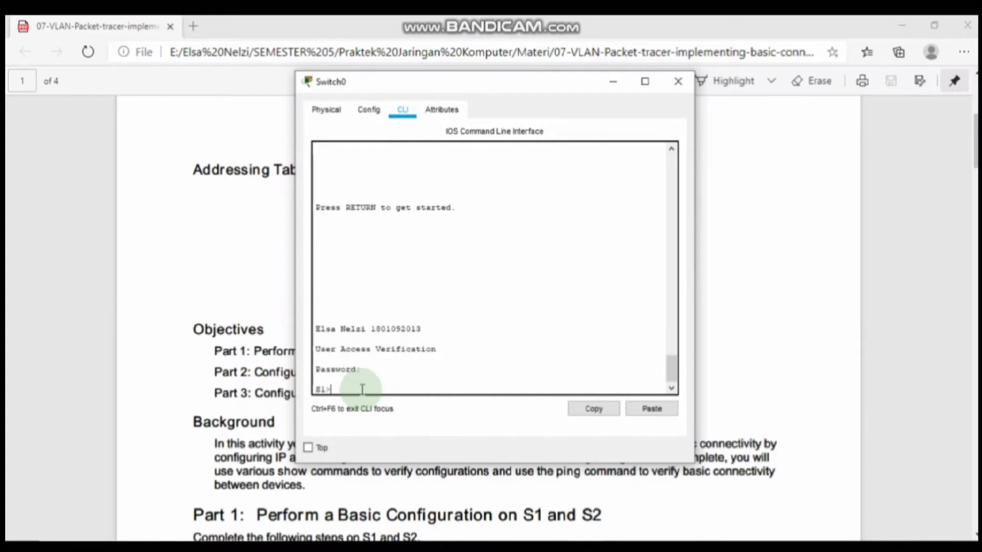
pyautogui.write('enabe')
pyautogui.press('Return')
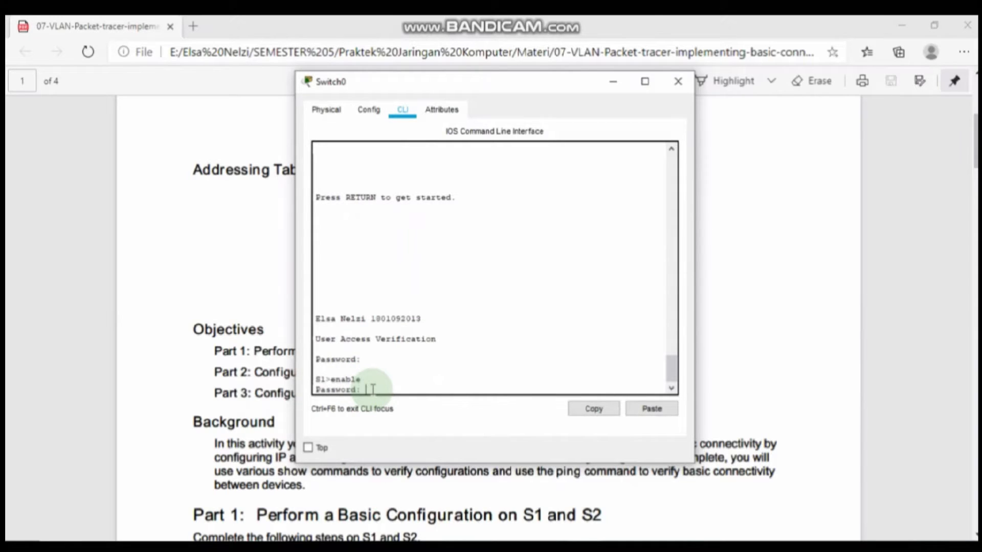
pyautogui.press('Return')
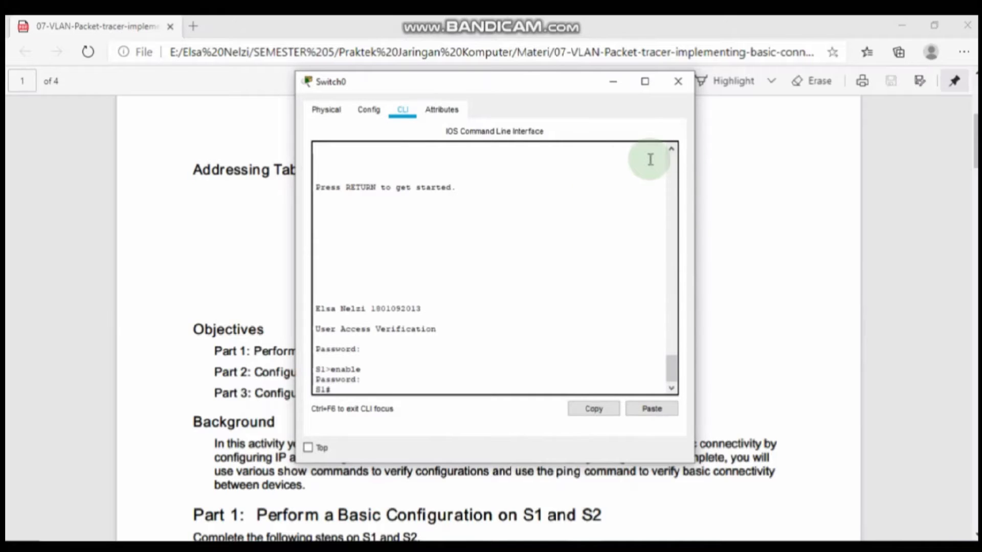
pyautogui.click(678, 85)
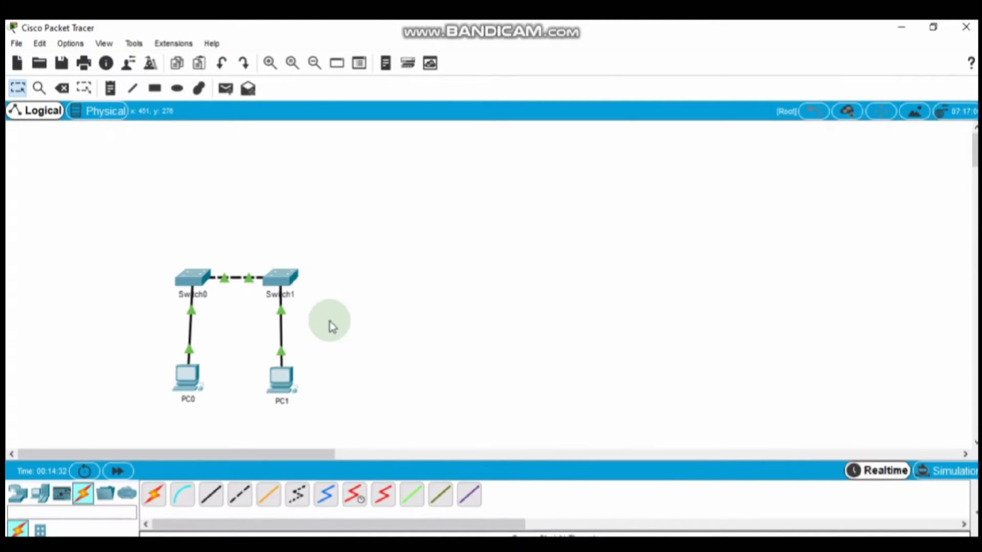
# Step: Open Switch1's CLI, run enable and configure terminal, and type hostname S2
pyautogui.click(278, 285)
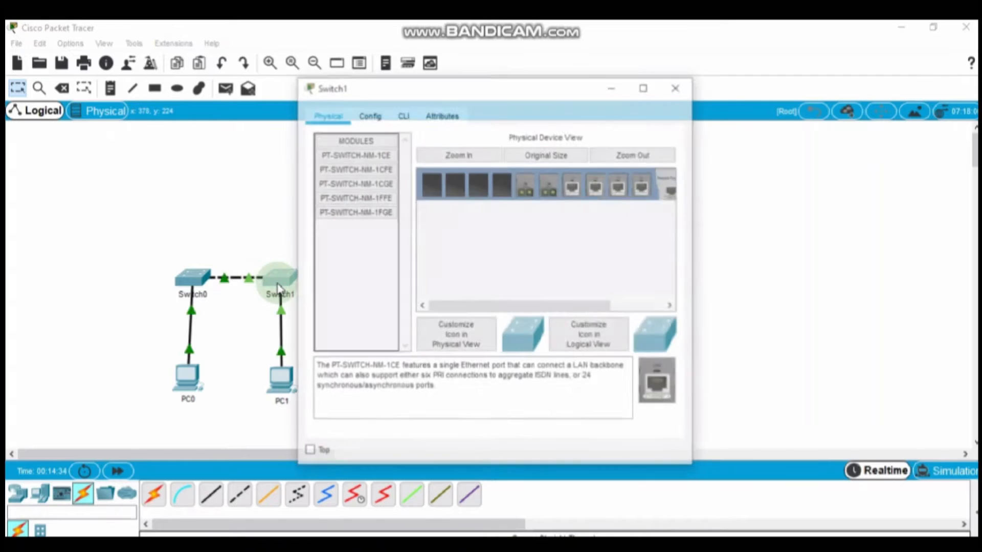
pyautogui.click(410, 115)
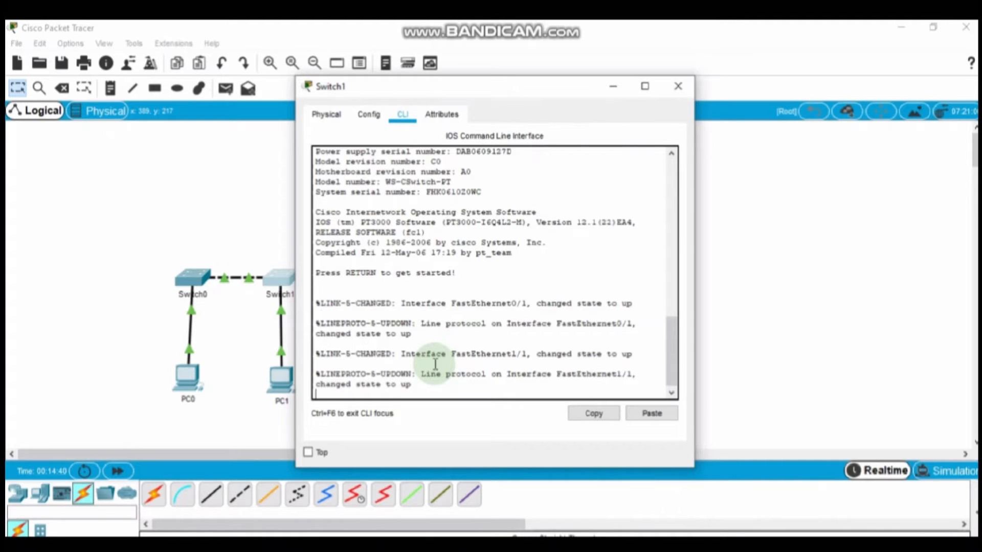
pyautogui.press('Return')
pyautogui.write('enable')
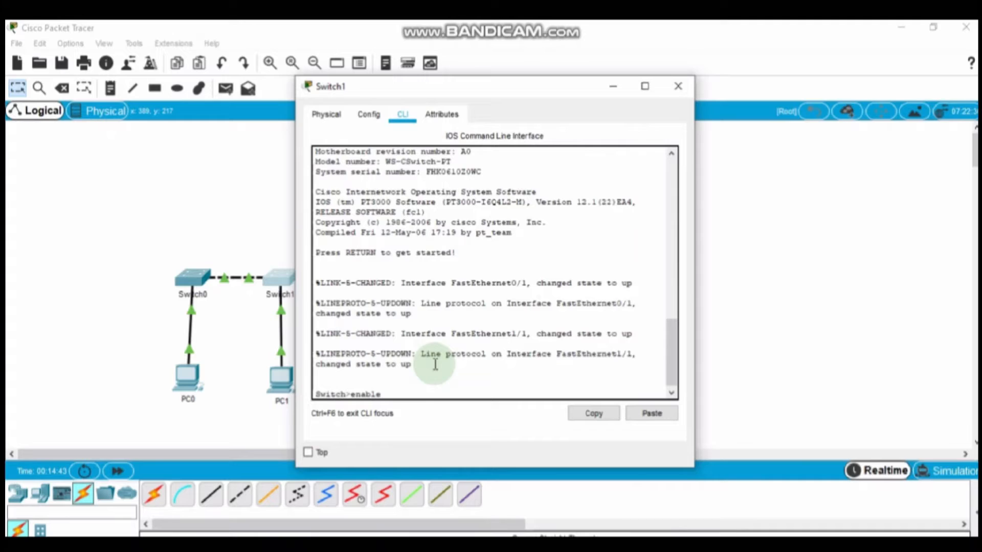
pyautogui.press('Return')
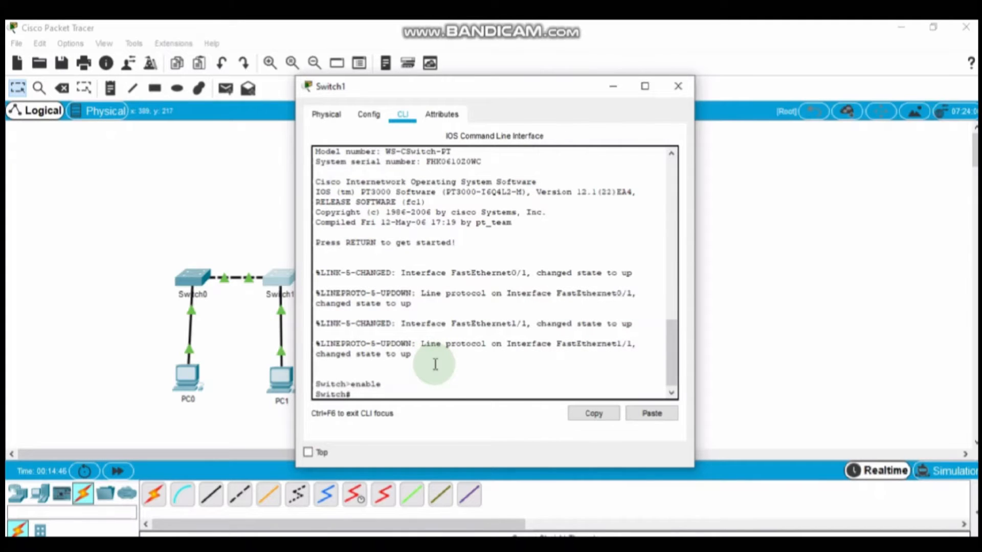
pyautogui.write('conf t')
pyautogui.press('Tab')
pyautogui.press('Return')
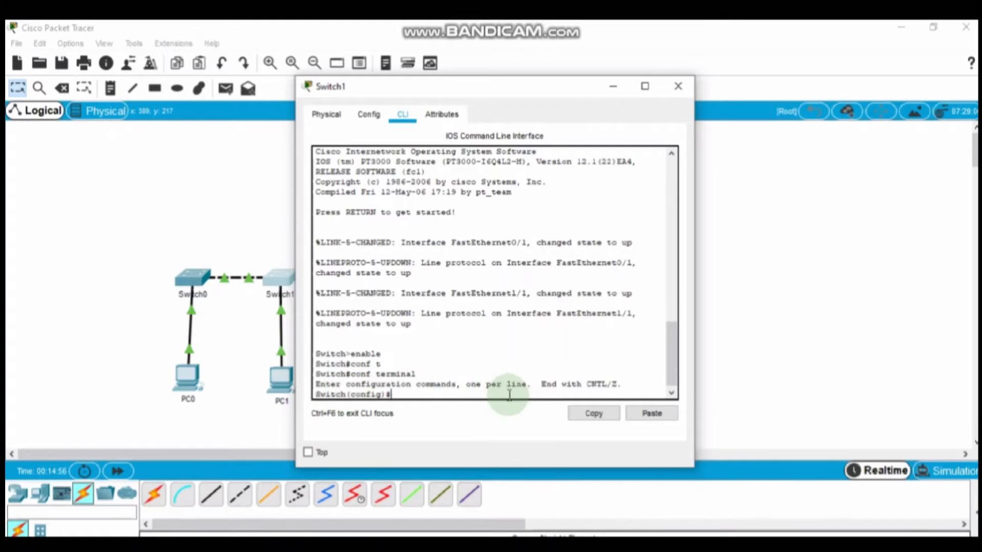
pyautogui.write('hostname S2')
# Step: Apply hostname S2, set a console 0 password with login, and set an enable secret password
pyautogui.press('Return')
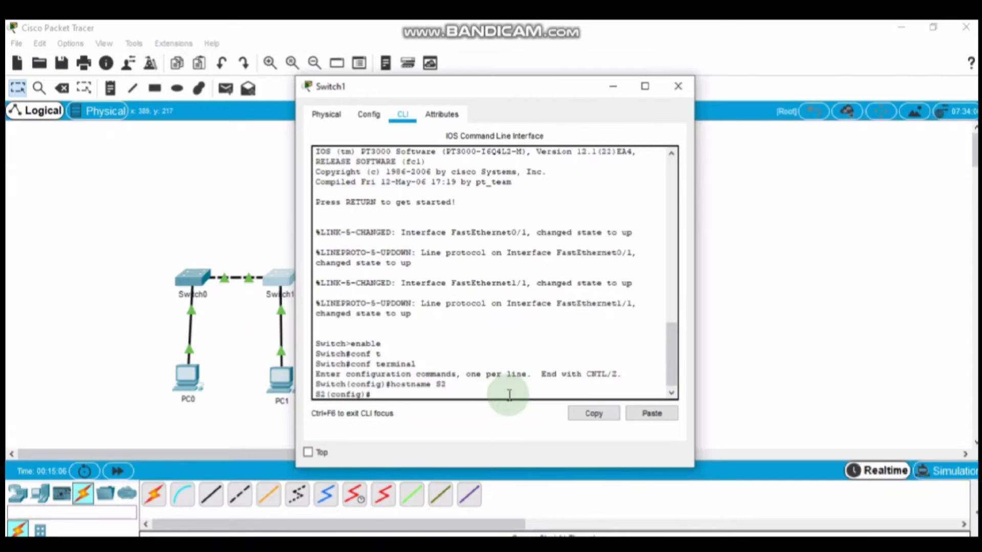
pyautogui.write('line console 0')
pyautogui.press('Return')
pyautogui.write('pass')
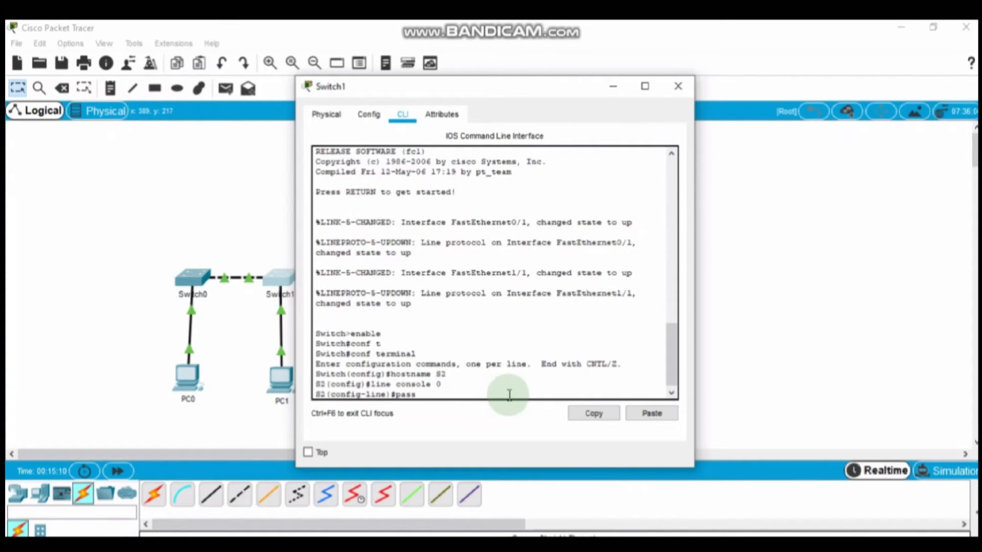
pyautogui.write('word ')
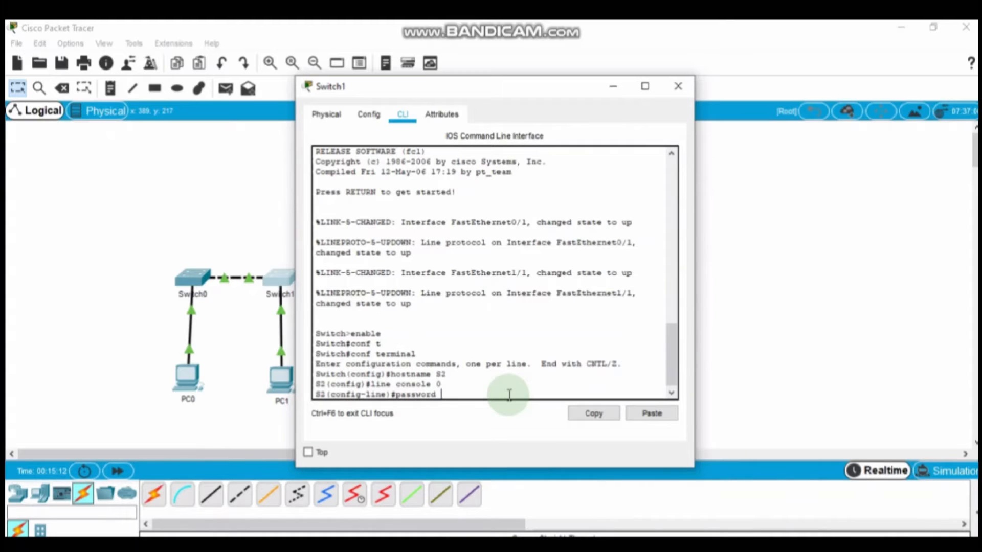
pyautogui.write('cisco')
pyautogui.press('Return')
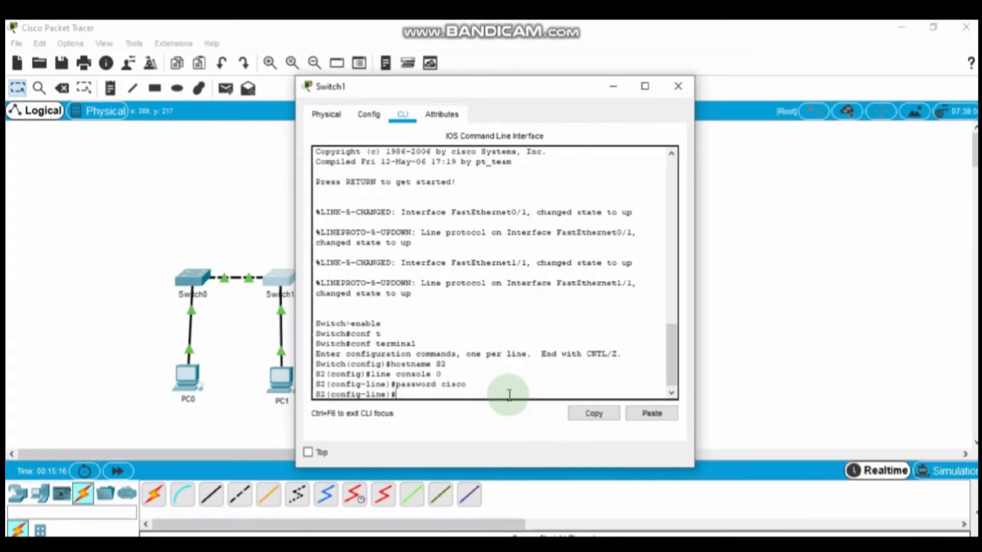
pyautogui.write('login')
pyautogui.press('Return')
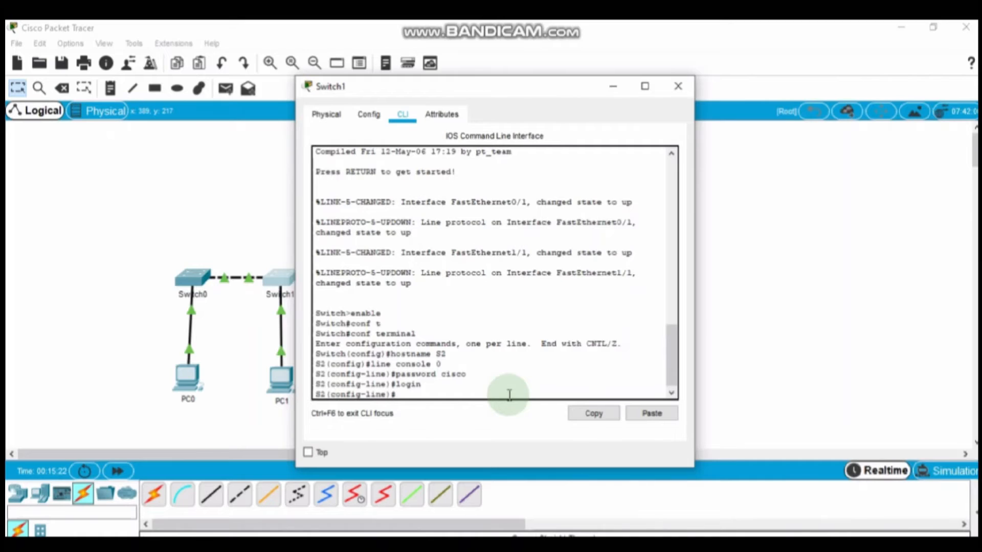
pyautogui.write('enable secret class')
pyautogui.press('Return')
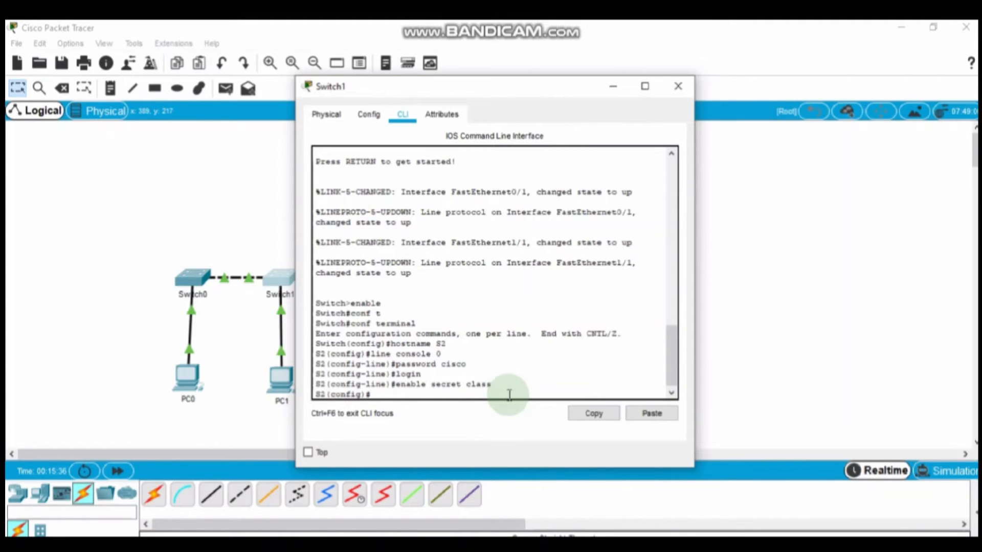
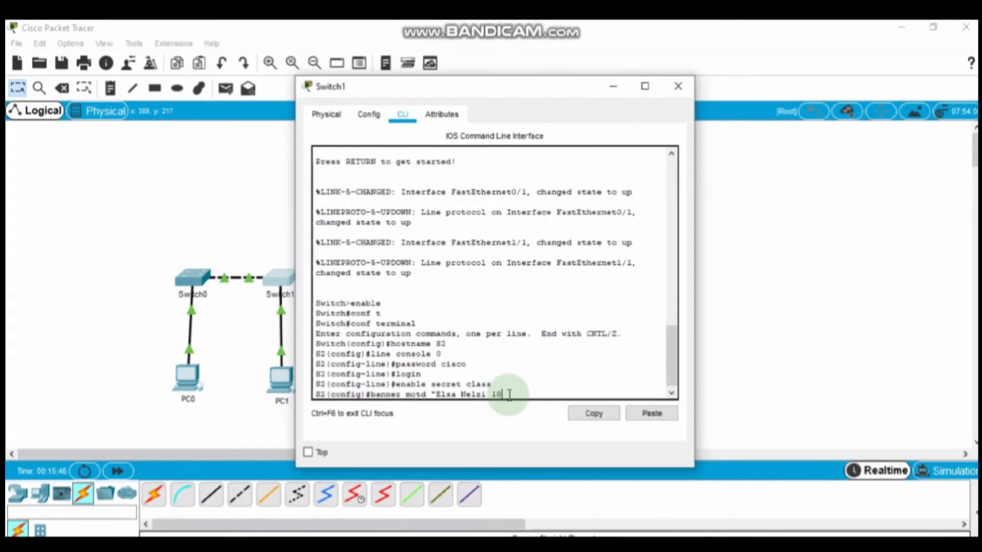
# Step: Set a MOTD banner with the student's name and ID, then leave configuration mode
pyautogui.press('Return')
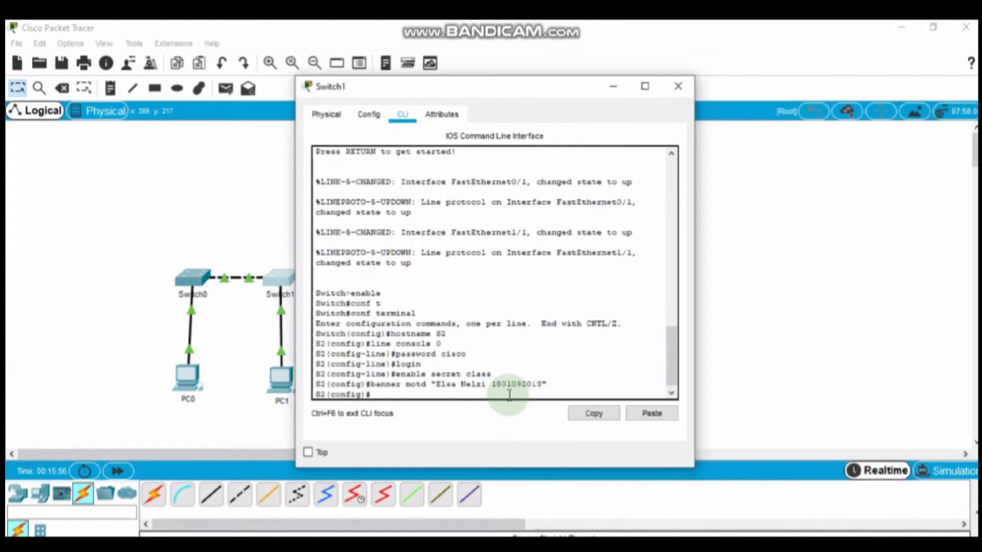
pyautogui.write('exit')
pyautogui.press('Return')
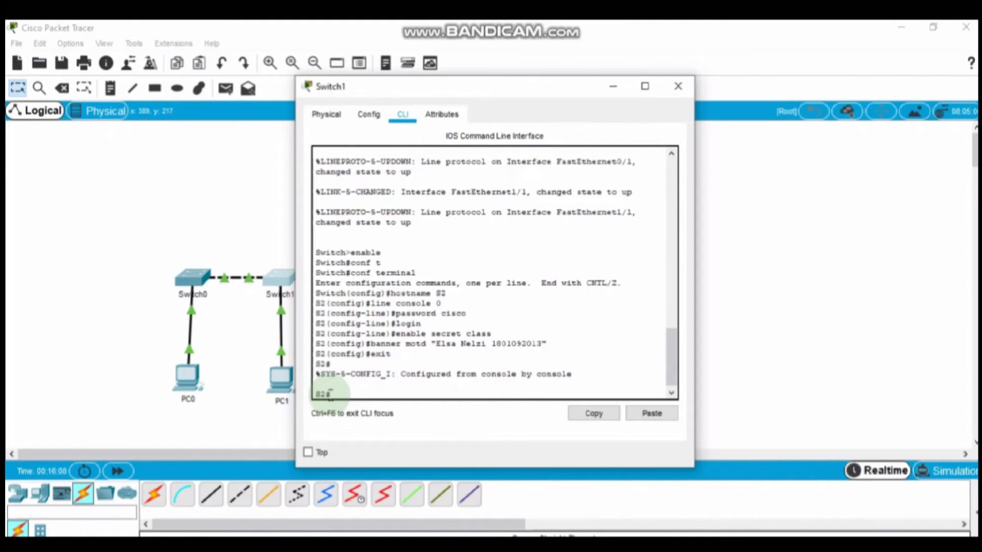
# Step: Save S2's running configuration to startup-config with copy run start, keeping the default name
pyautogui.write('copy run start')
pyautogui.press('Return')
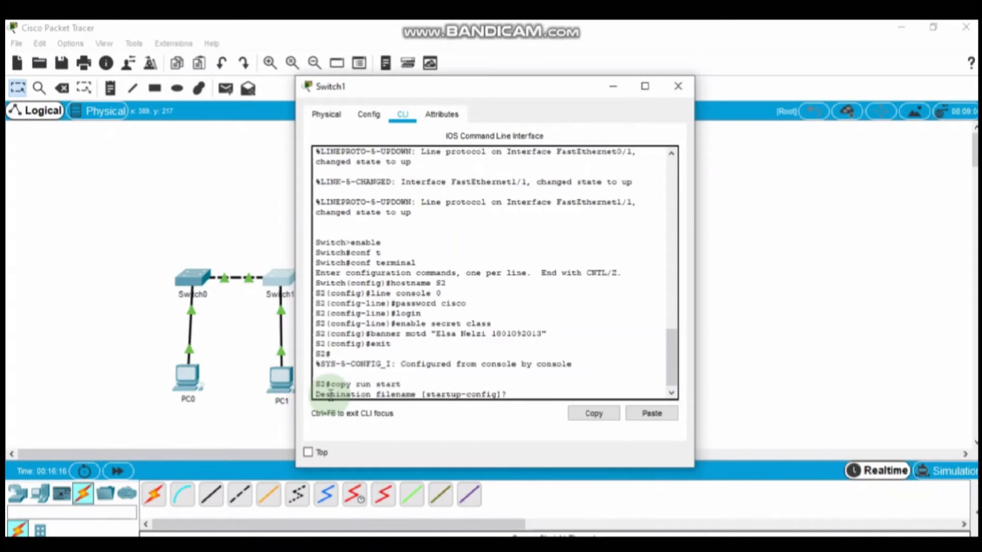
pyautogui.press('Return')
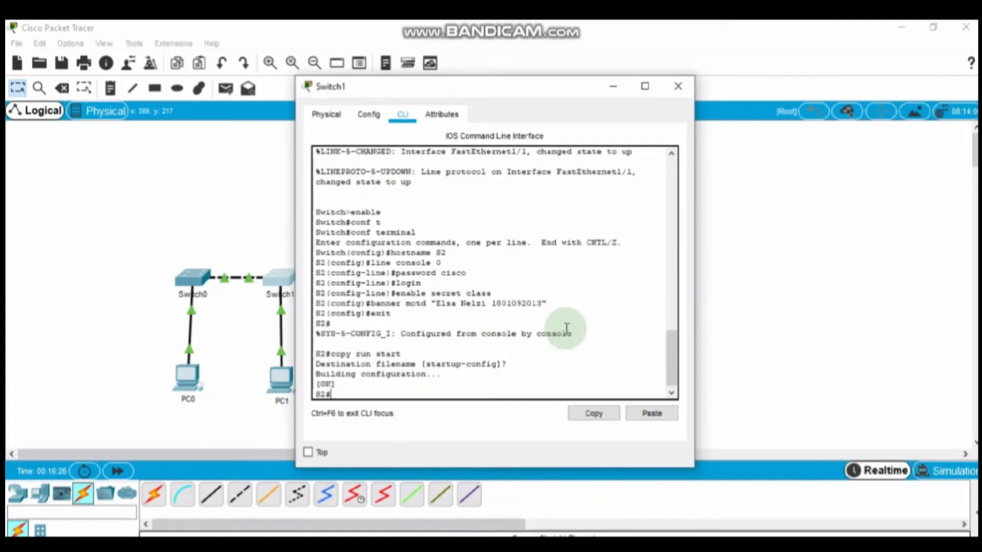
# Step: End the console session, log back in with the console password, and run enable
pyautogui.write('xit')
pyautogui.press('Return')
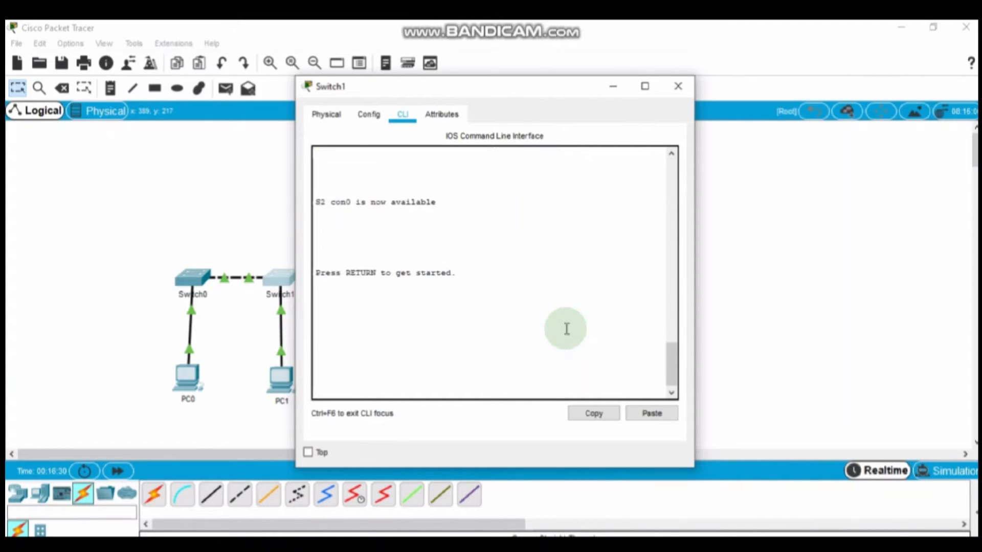
pyautogui.press('Return')
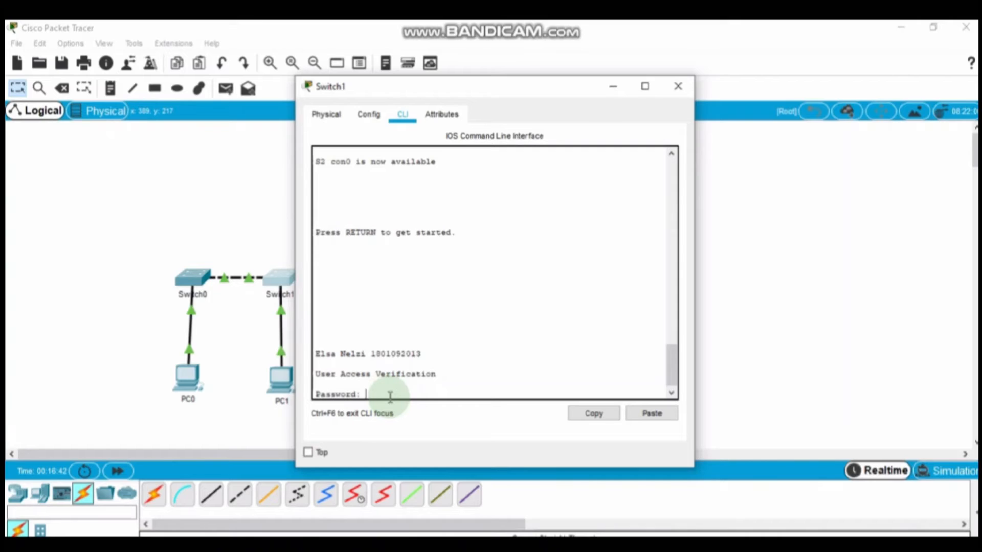
pyautogui.press('Return')
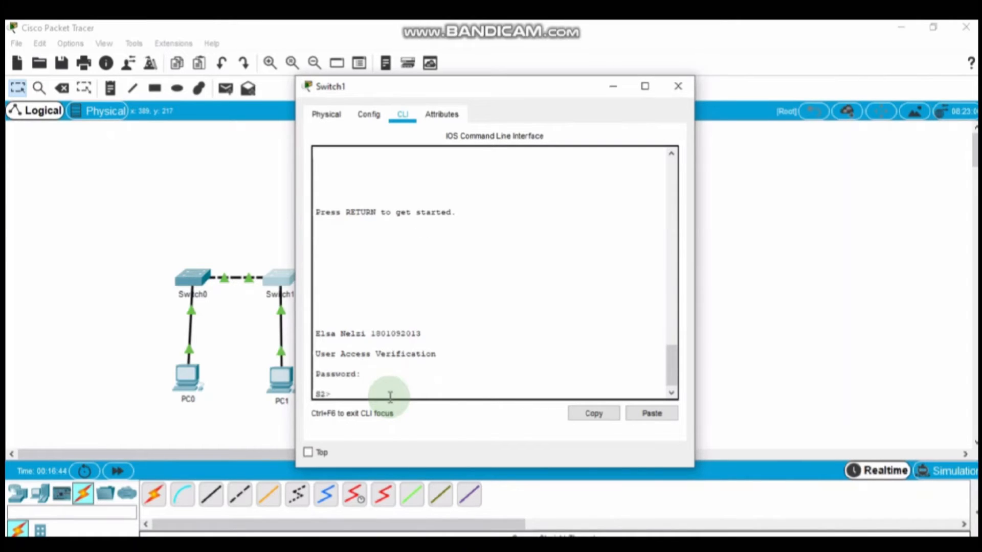
pyautogui.write('enable')
pyautogui.press('Return')
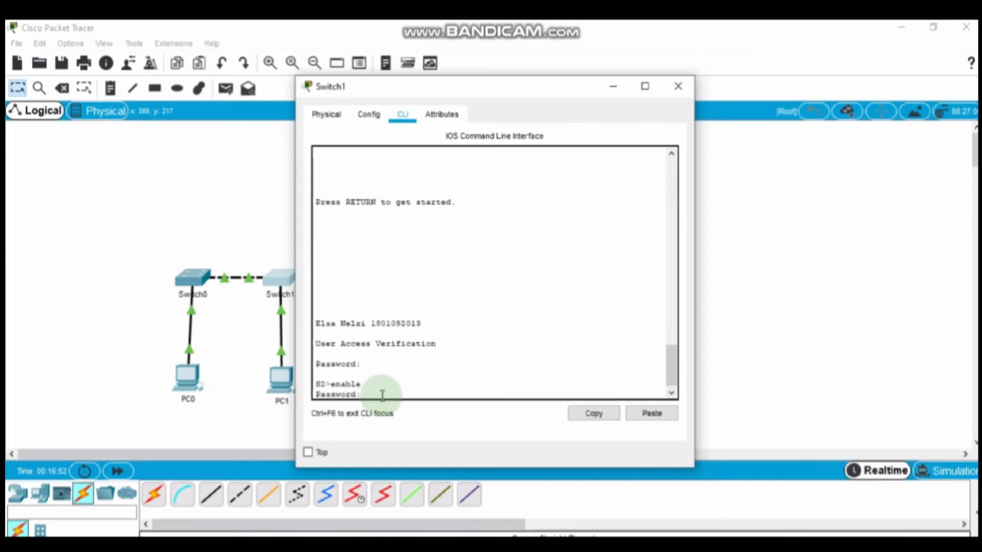
# Step: Submit the enable secret, enter configure terminal, open interface VLAN 1, and begin typing ip address
pyautogui.press('Return')
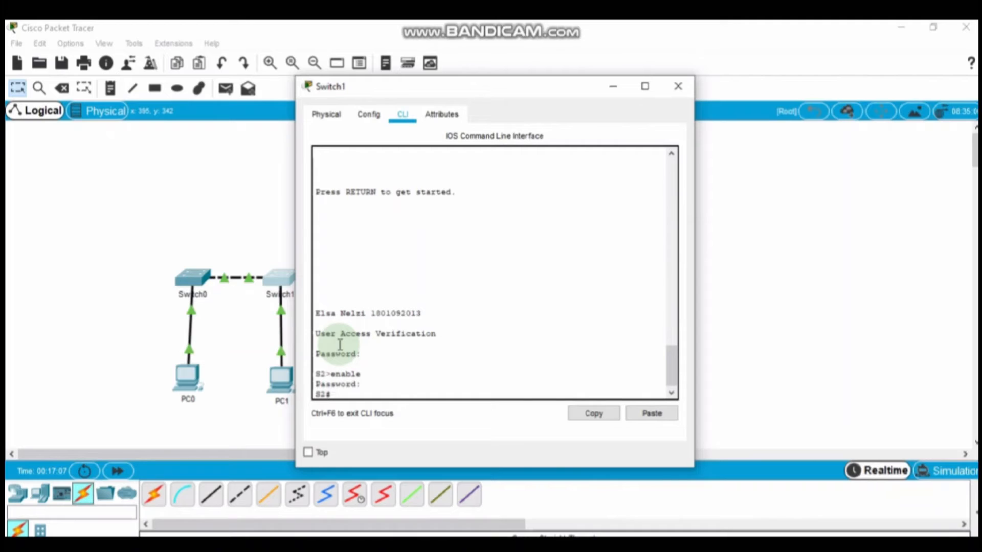
pyautogui.write('conf t')
pyautogui.press('Tab')
pyautogui.press('Return')
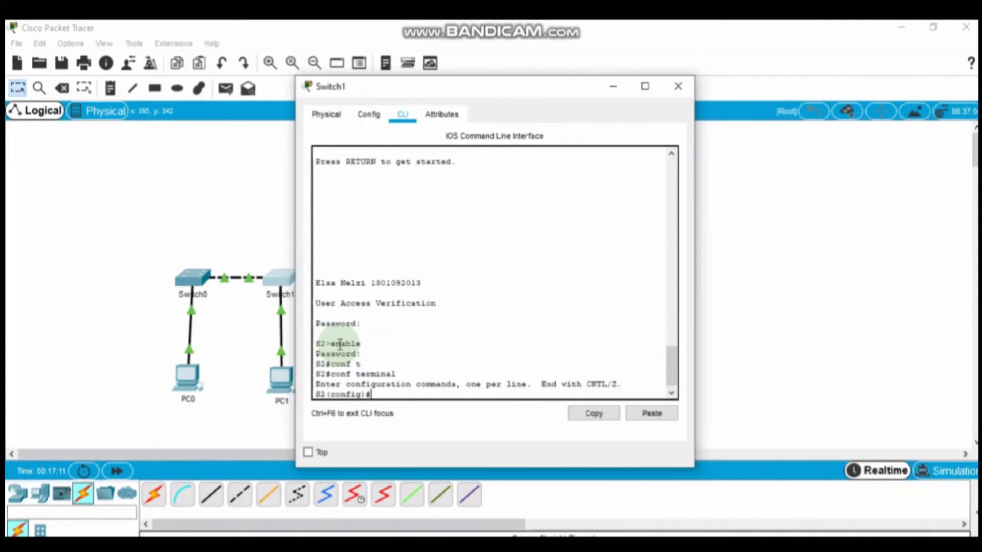
pyautogui.write('interface v1')
pyautogui.write('an ')
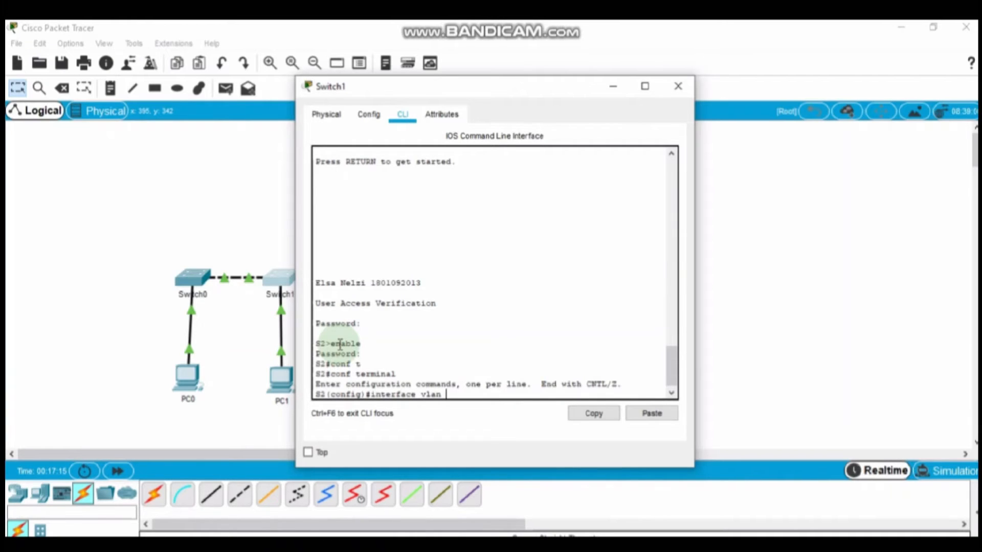
pyautogui.write('1')
pyautogui.press('Return')
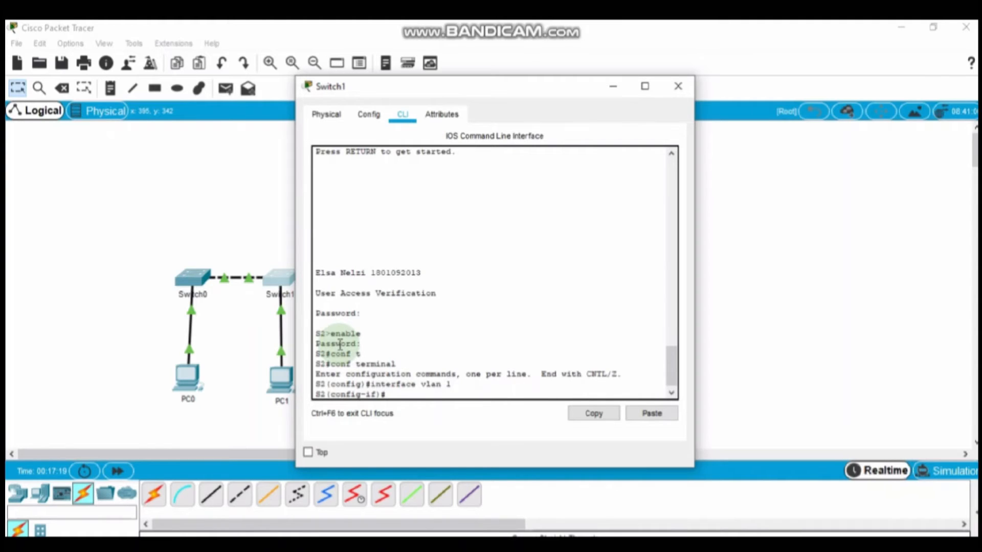
pyautogui.write('ip address')
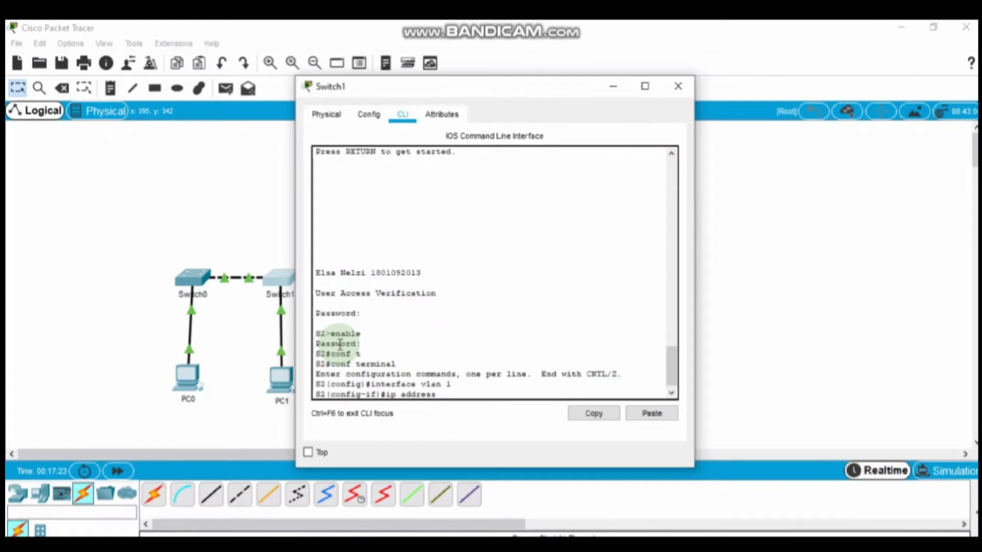
# Step: Assign VLAN 1 the address 192.168.1.254 255.255.255.0, copied from the lab PDF's addressing table
pyautogui.click(399, 544)
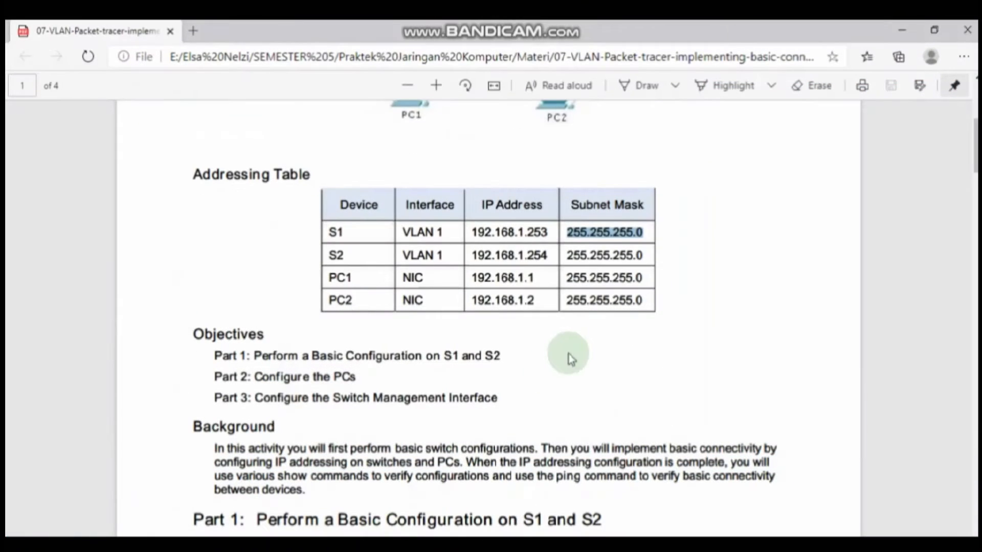
pyautogui.moveTo(549, 256); pyautogui.dragTo(474, 254)
pyautogui.hotkey('ctrl', 'c')
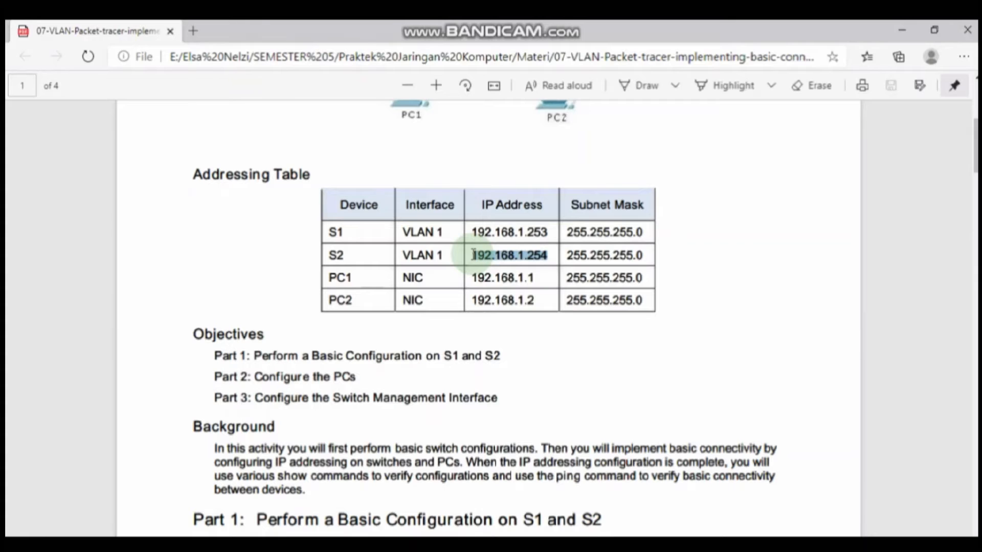
pyautogui.moveTo(546, 547)
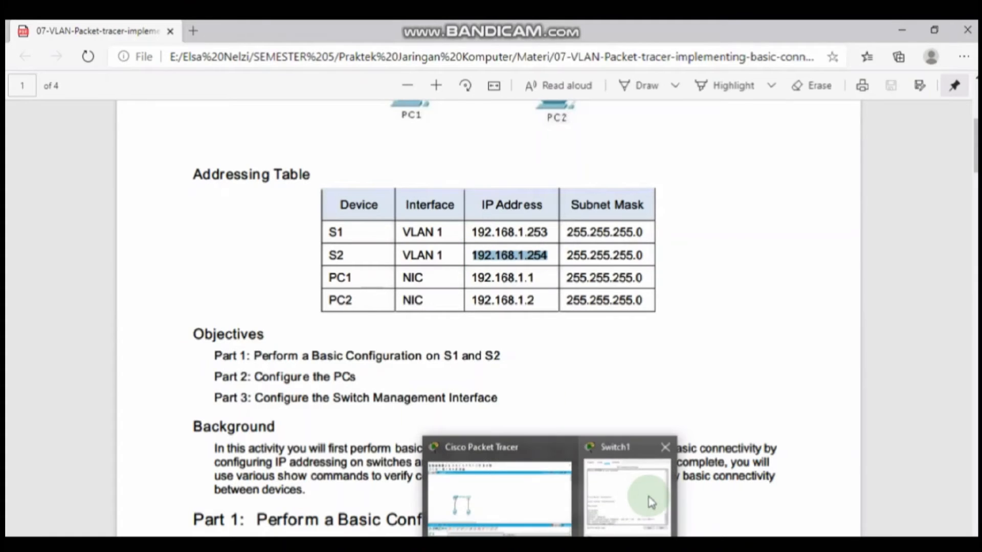
pyautogui.click(651, 502)
pyautogui.click(654, 415)
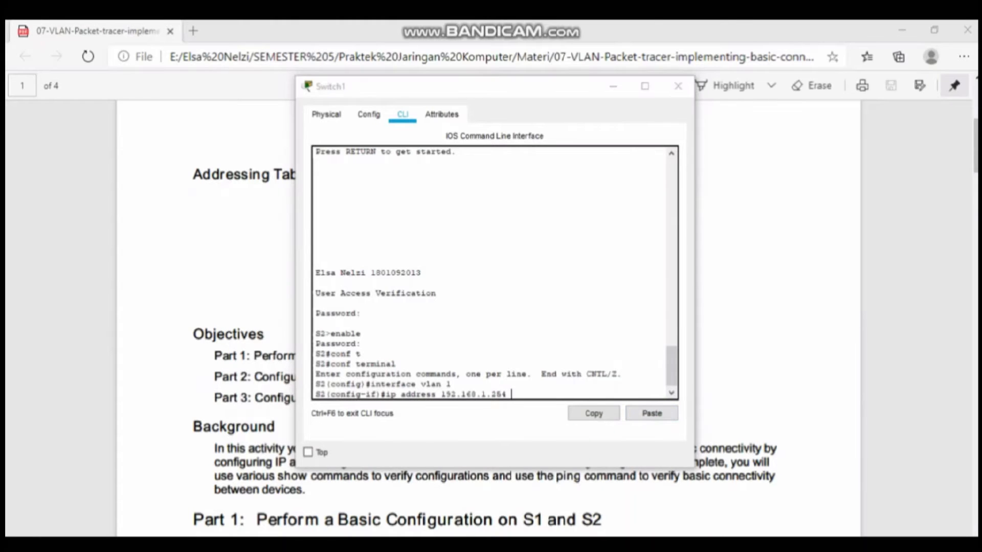
pyautogui.hotkey('alt', 'Tab')
pyautogui.moveTo(643, 256); pyautogui.dragTo(565, 263)
pyautogui.hotkey('ctrl', 'c')
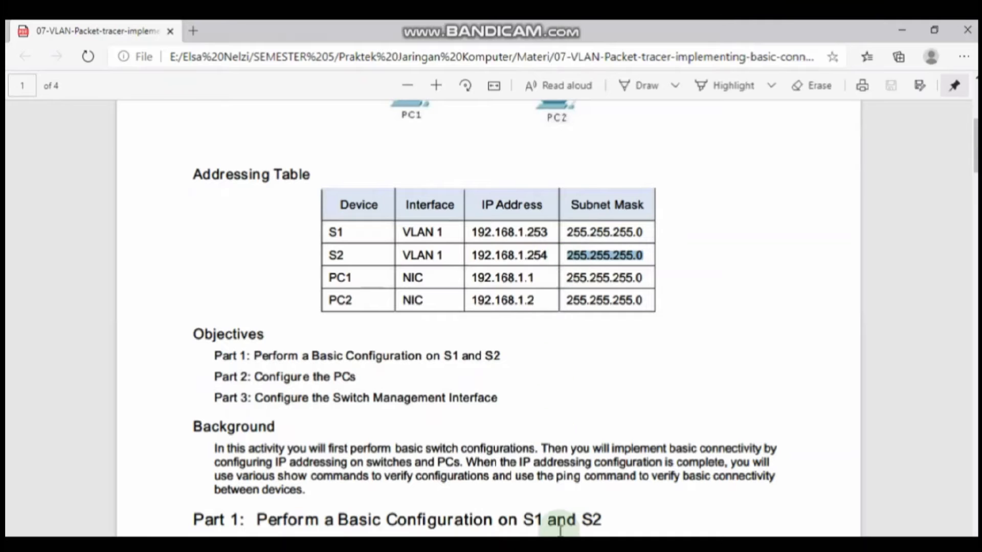
pyautogui.moveTo(554, 544)
pyautogui.click(632, 516)
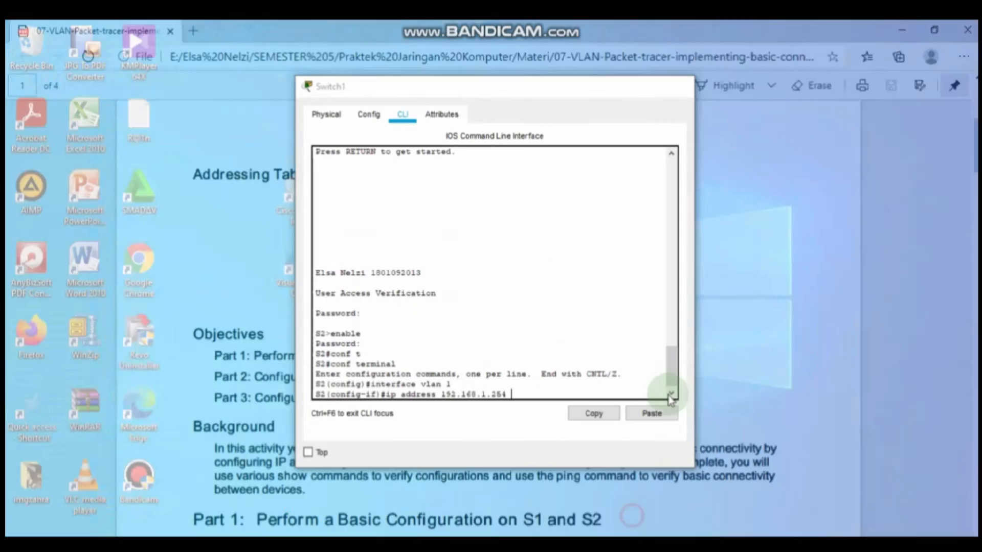
pyautogui.click(653, 414)
pyautogui.press('Return')
# Step: Bring the VLAN 1 interface up with no shutdown
pyautogui.write('n')
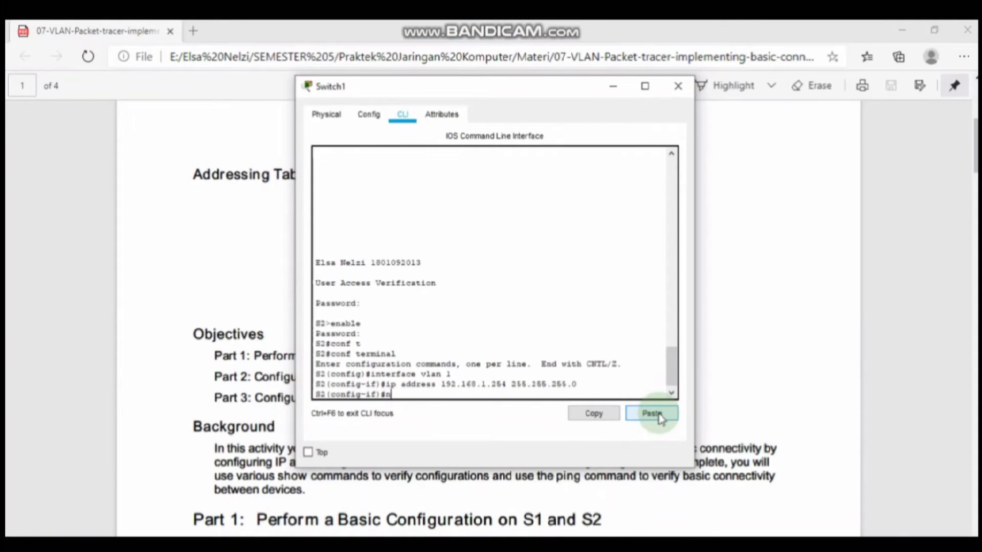
pyautogui.write('o shutdwon')
pyautogui.press('BackSpace')
pyautogui.press('BackSpace')
pyautogui.press('BackSpace')
pyautogui.write('own')
pyautogui.press('Return')
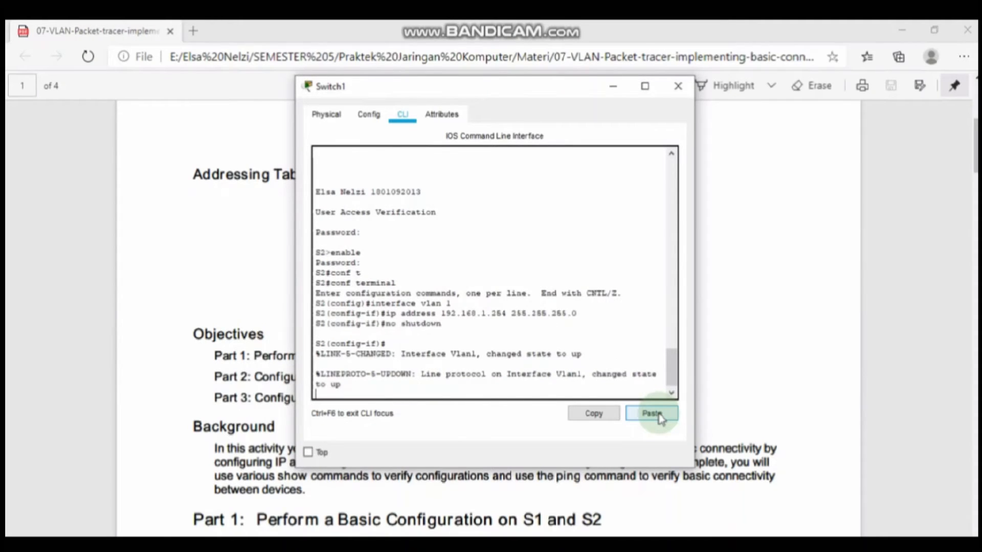
pyautogui.press('Return')
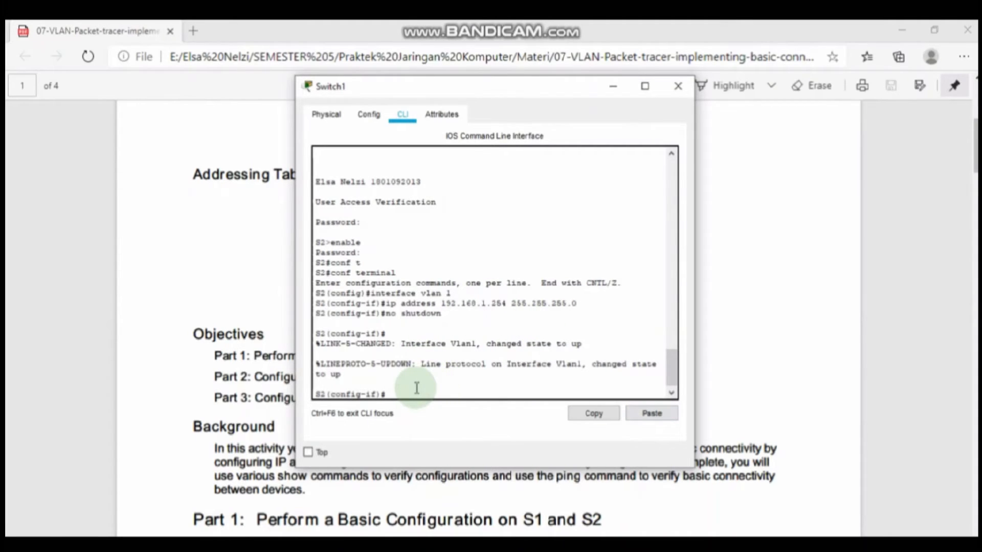
# Step: Return to privileged mode, save to startup-config with copy run start, and type show running-config
pyautogui.write('xit')
pyautogui.press('Return')
pyautogui.write('e')
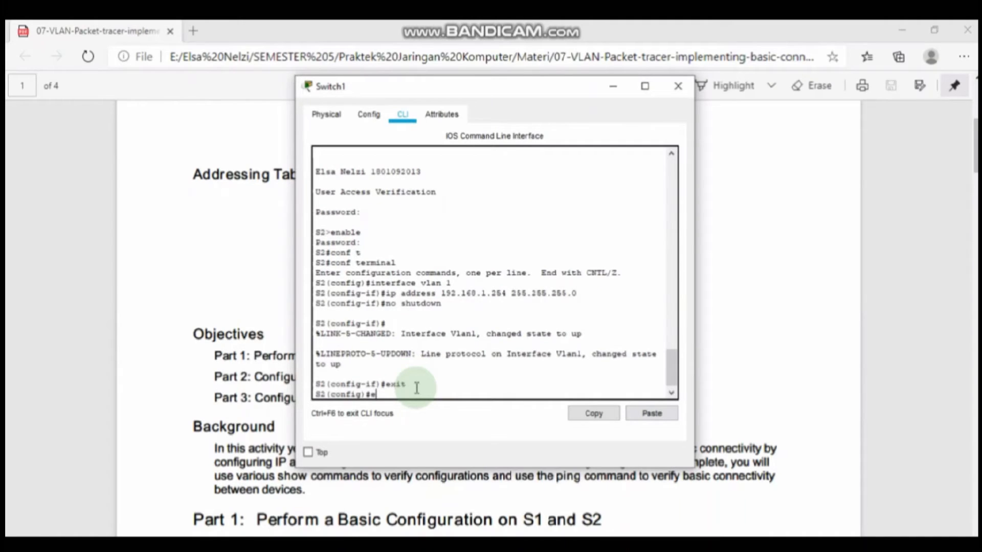
pyautogui.write('xit')
pyautogui.press('Return')
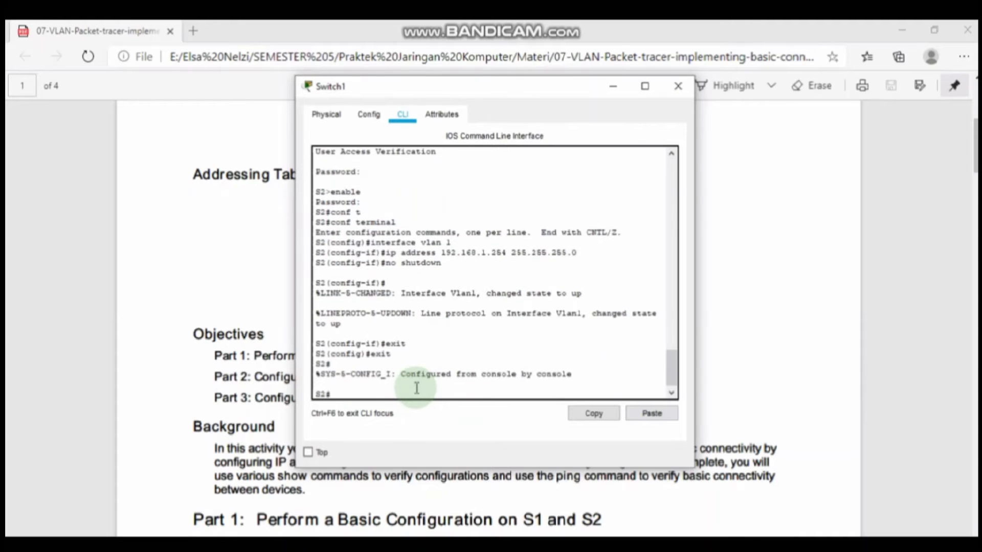
pyautogui.write('copy run start')
pyautogui.press('Return')
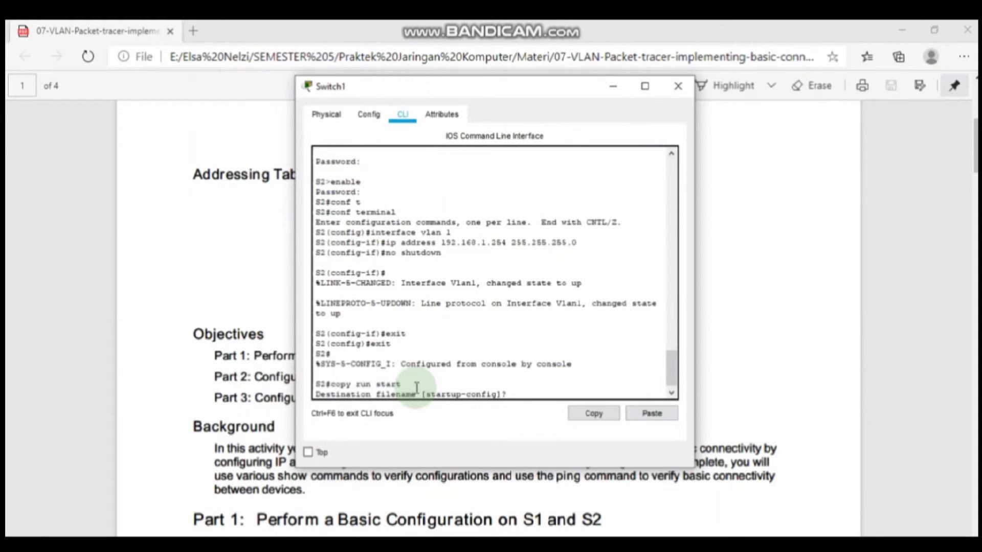
pyautogui.press('Return')
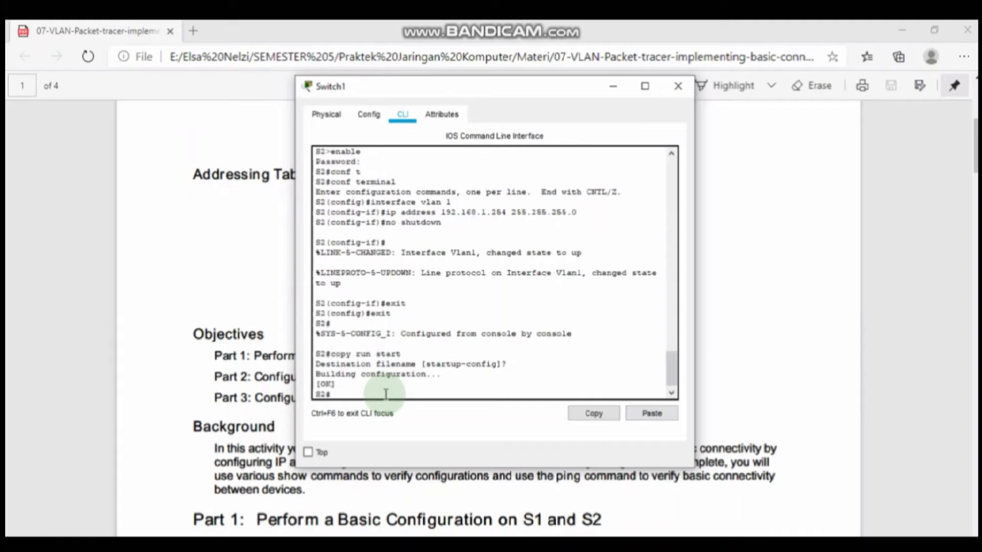
pyautogui.write('show running-config')
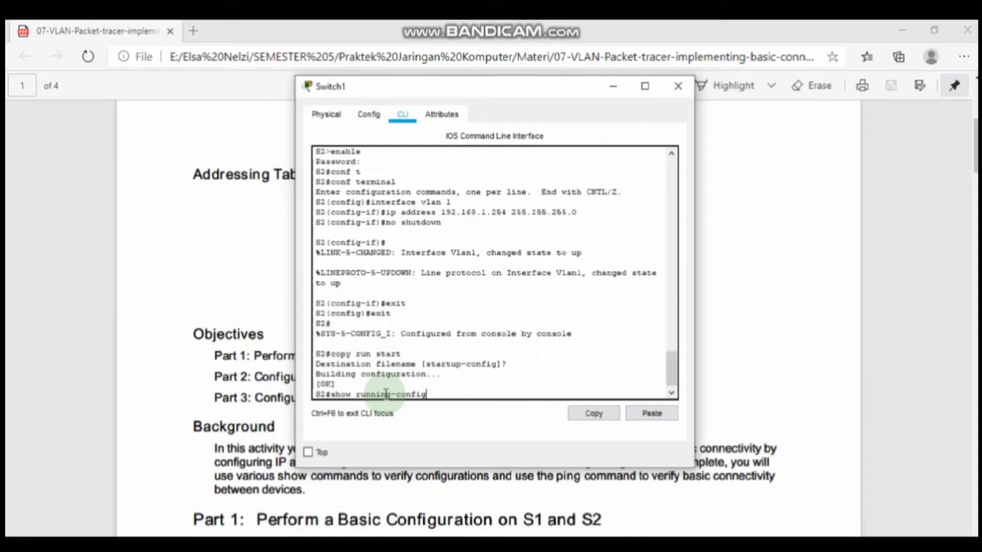
# Step: Page through S2's running configuration showing VLAN 1 at 192.168.1.254, then close Switch1's window
pyautogui.press('Return')
pyautogui.press('Return')
pyautogui.press('Return')
pyautogui.press('Return')
pyautogui.press('space')
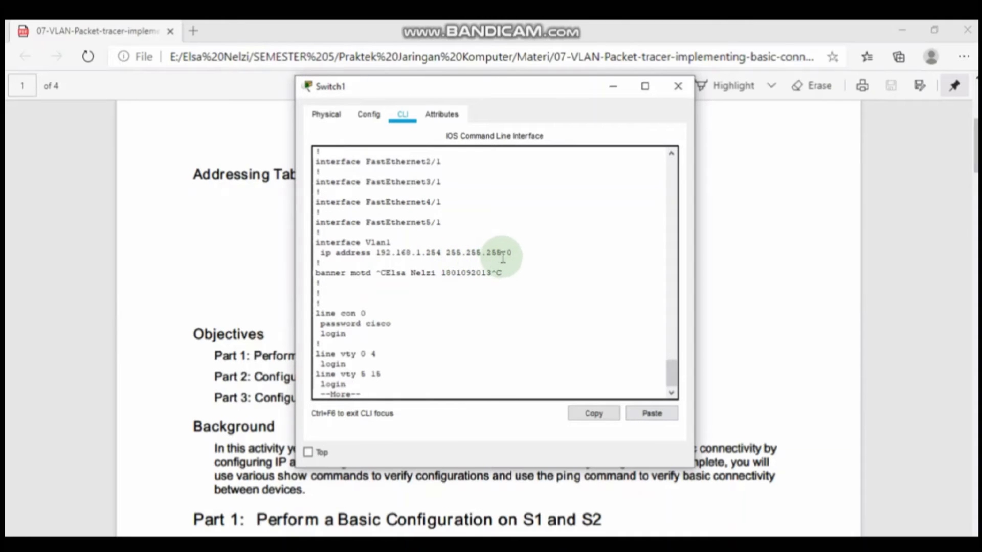
pyautogui.press('Return')
pyautogui.press('Return')
pyautogui.press('Return')
pyautogui.press('Return')
pyautogui.press('Return')
pyautogui.press('Return')
pyautogui.press('Return')
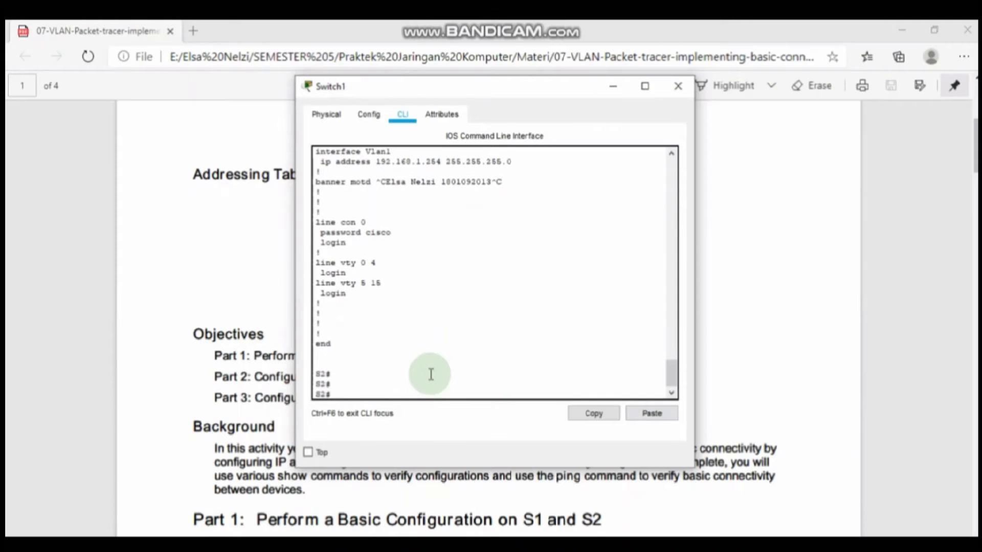
pyautogui.click(675, 90)
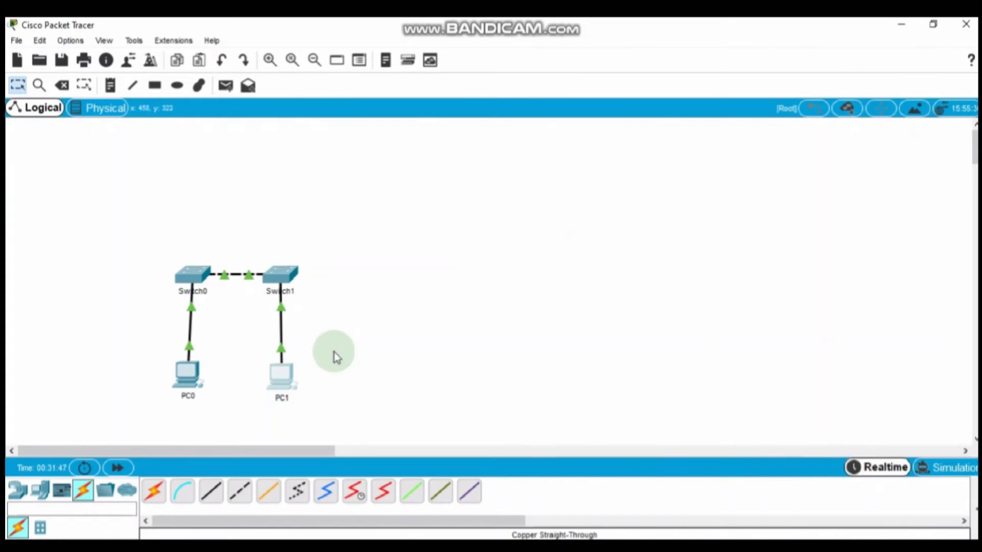
# Step: In PC0's IP Configuration, paste 192.168.1.1 from the lab PDF as its IP address
pyautogui.moveTo(195, 379)
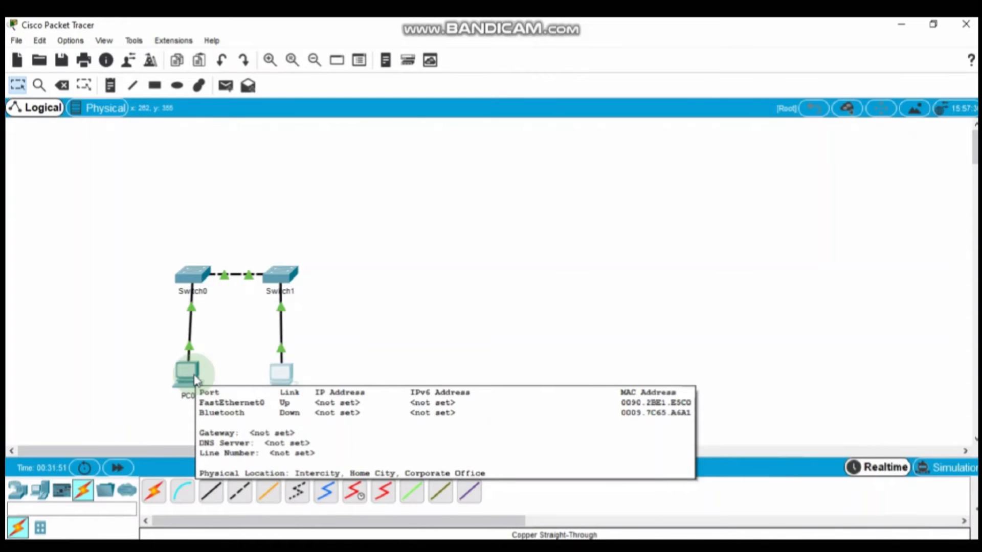
pyautogui.click(195, 380)
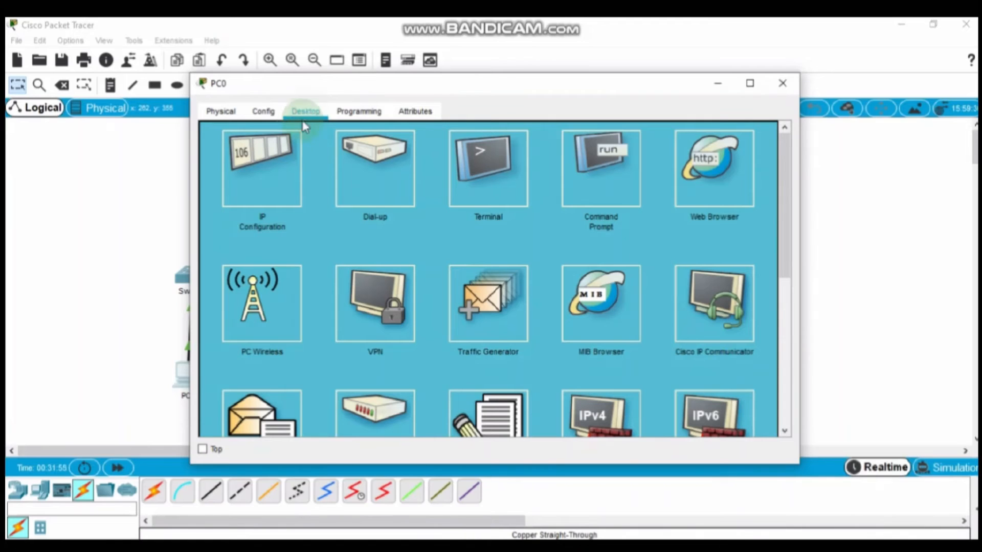
pyautogui.click(261, 182)
pyautogui.click(412, 152)
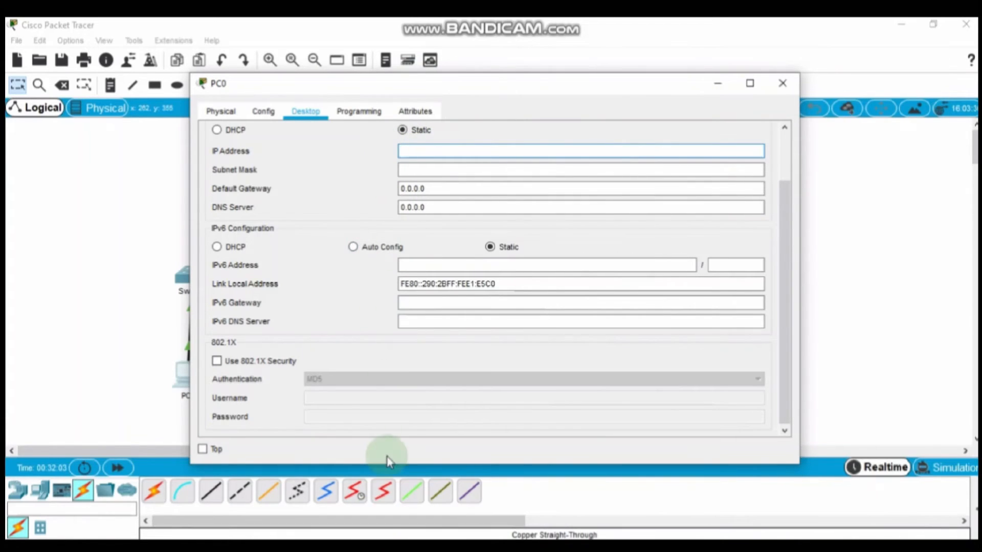
pyautogui.click(368, 499)
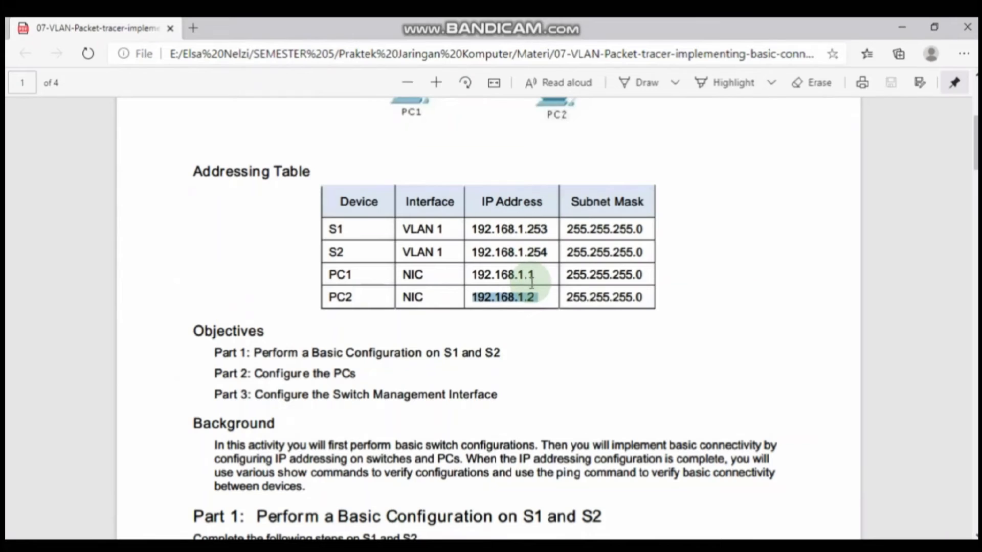
pyautogui.moveTo(534, 276); pyautogui.dragTo(477, 279)
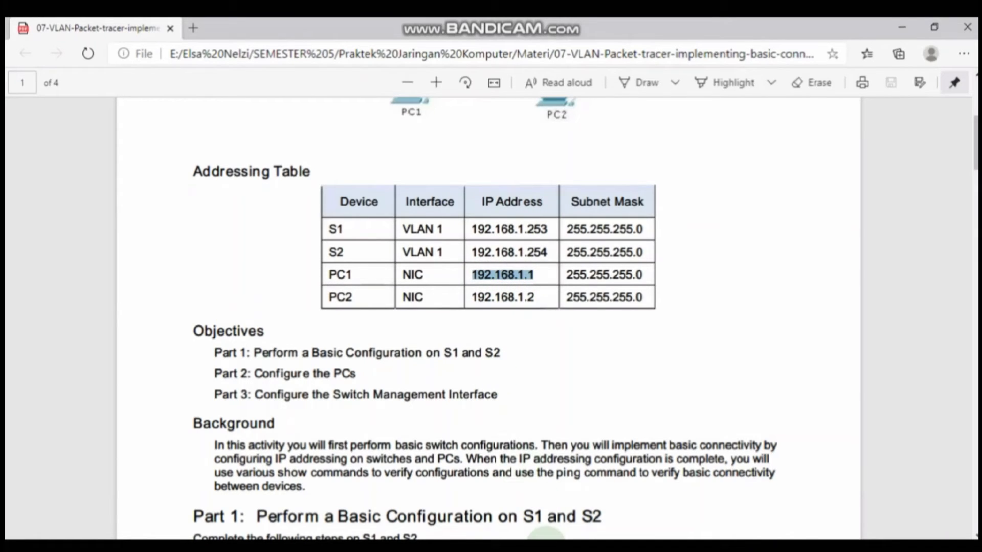
pyautogui.moveTo(548, 540)
pyautogui.click(622, 474)
pyautogui.click(412, 150)
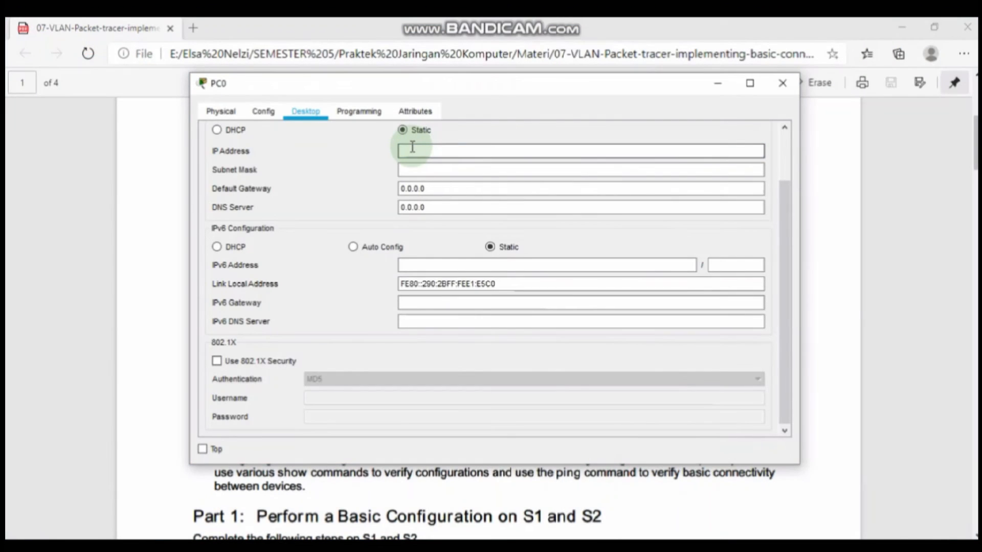
pyautogui.write('192.168.1.1')
# Step: Fill PC0's subnet mask with 255.255.255.0 and close its window back to the workspace
pyautogui.click(413, 171)
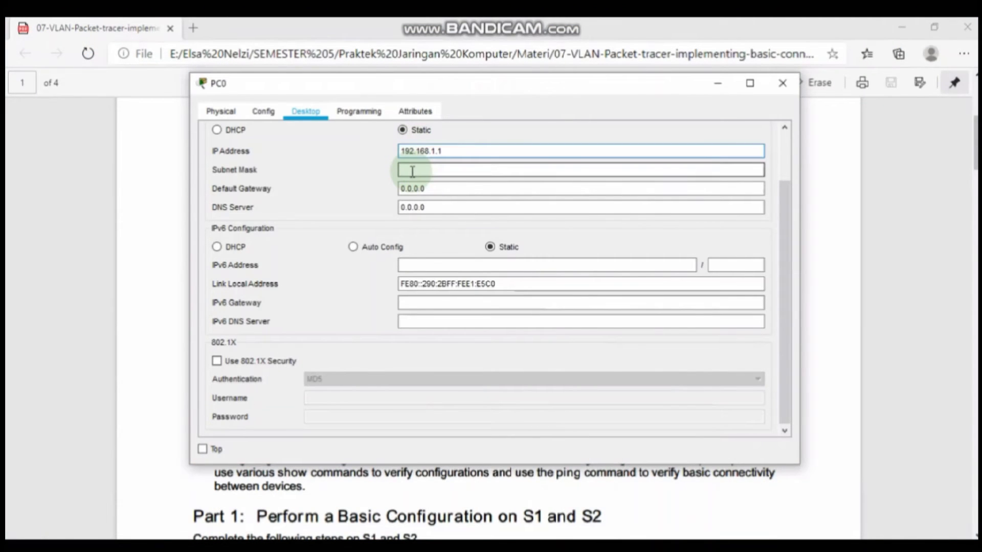
pyautogui.click(411, 171)
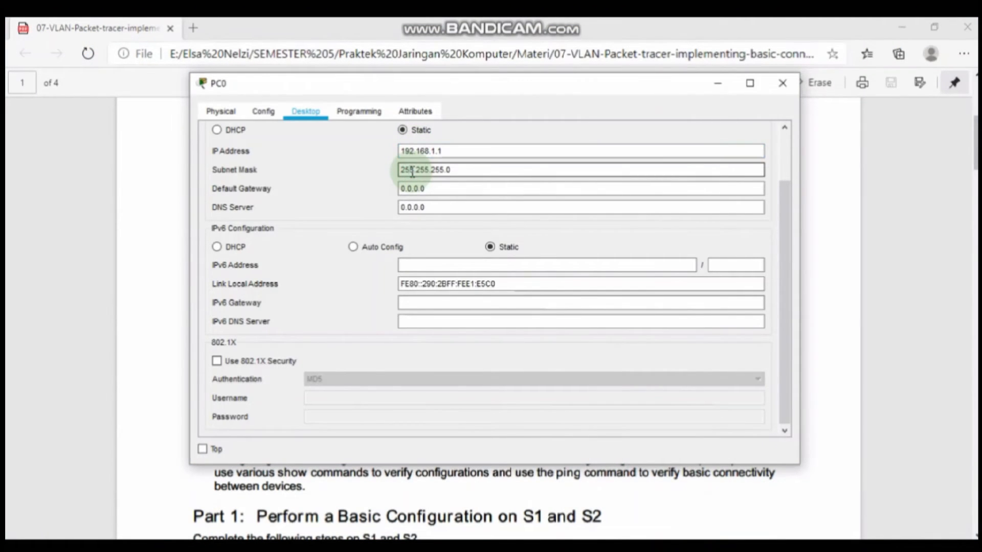
pyautogui.click(783, 83)
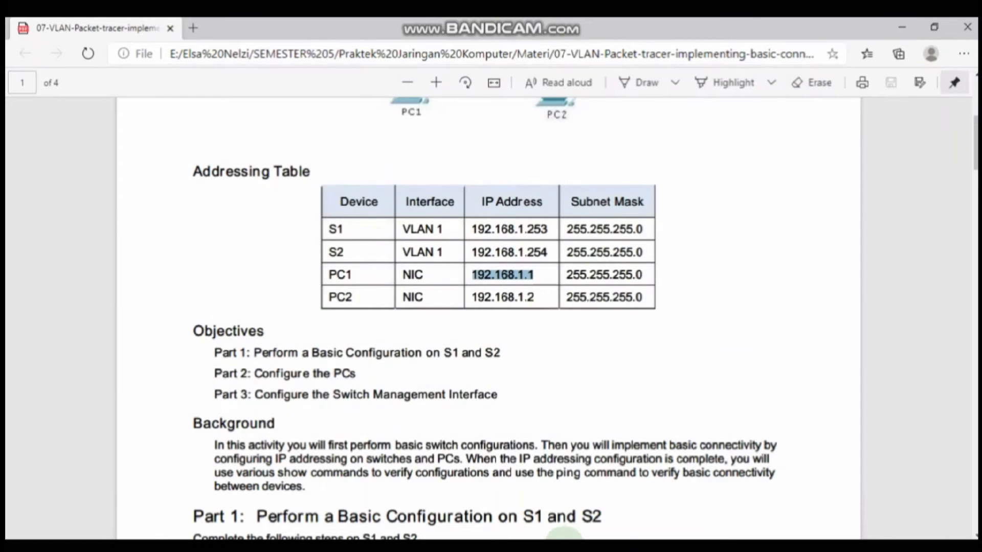
pyautogui.moveTo(562, 539)
pyautogui.click(577, 514)
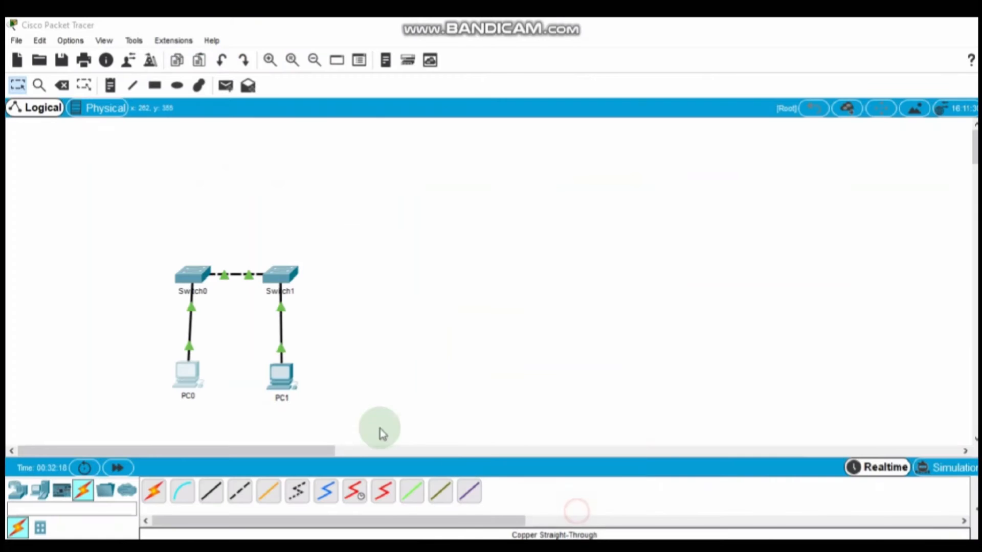
# Step: In PC1's IP Configuration, paste 192.168.1.2 from the lab PDF as its IP address
pyautogui.click(288, 382)
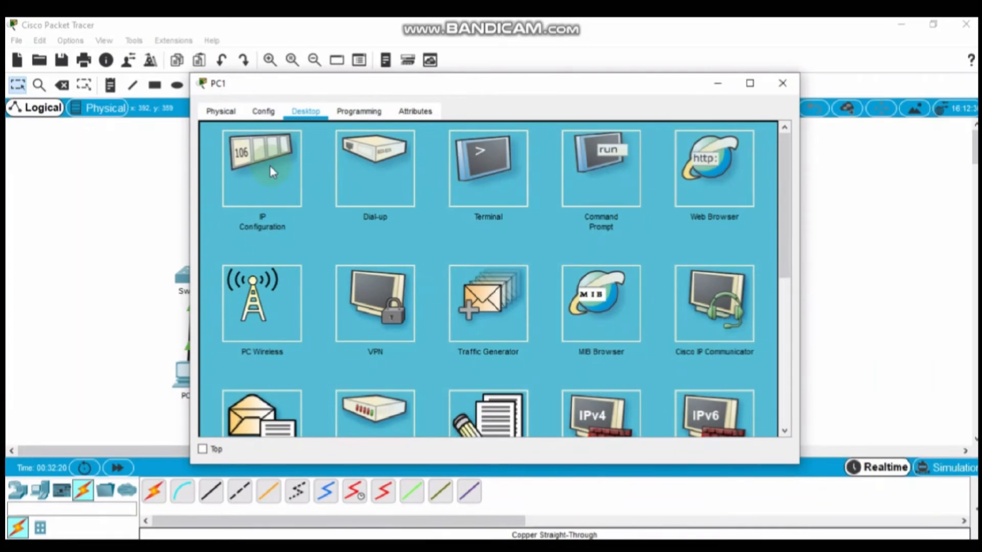
pyautogui.click(272, 172)
pyautogui.click(416, 153)
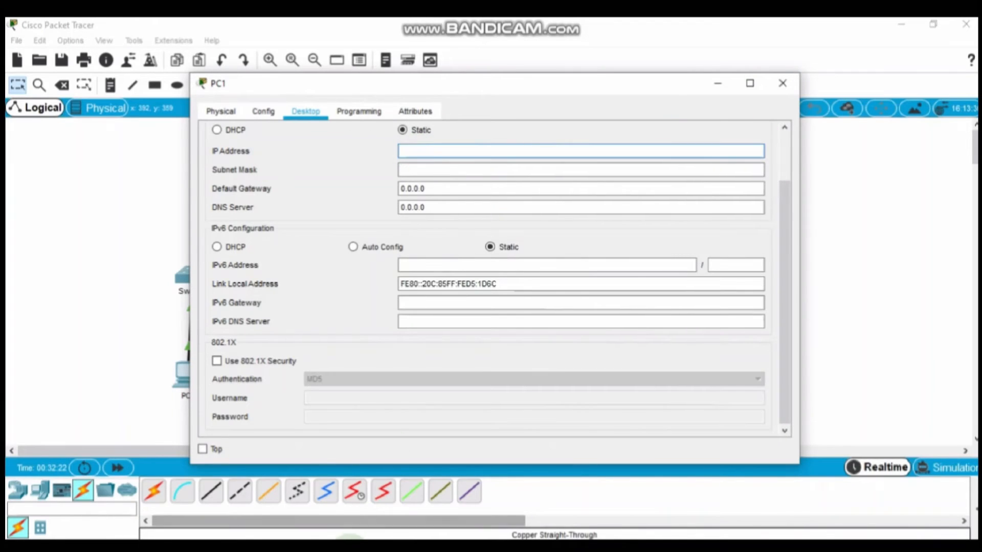
pyautogui.moveTo(358, 541)
pyautogui.click(373, 496)
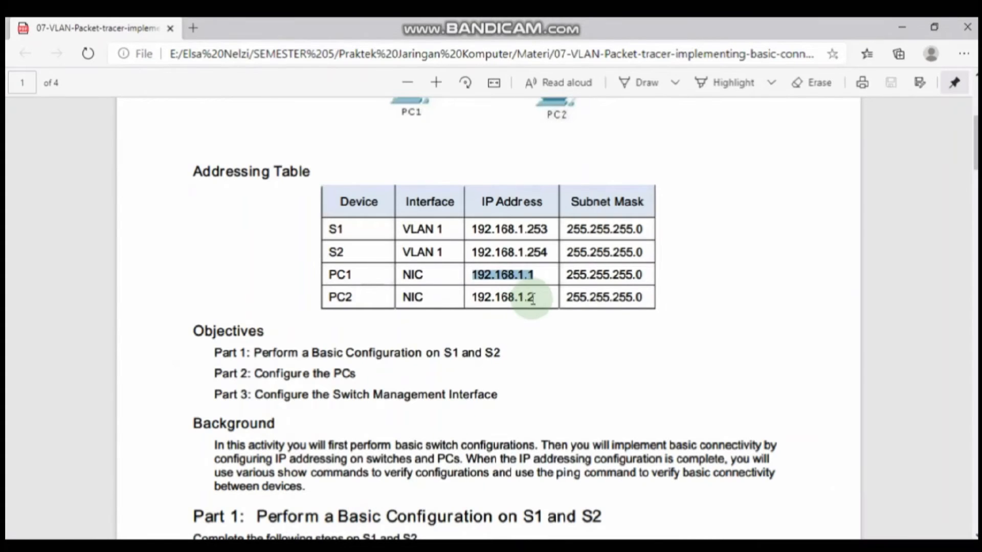
pyautogui.moveTo(533, 298); pyautogui.dragTo(475, 297)
pyautogui.hotkey('ctrl', 'c')
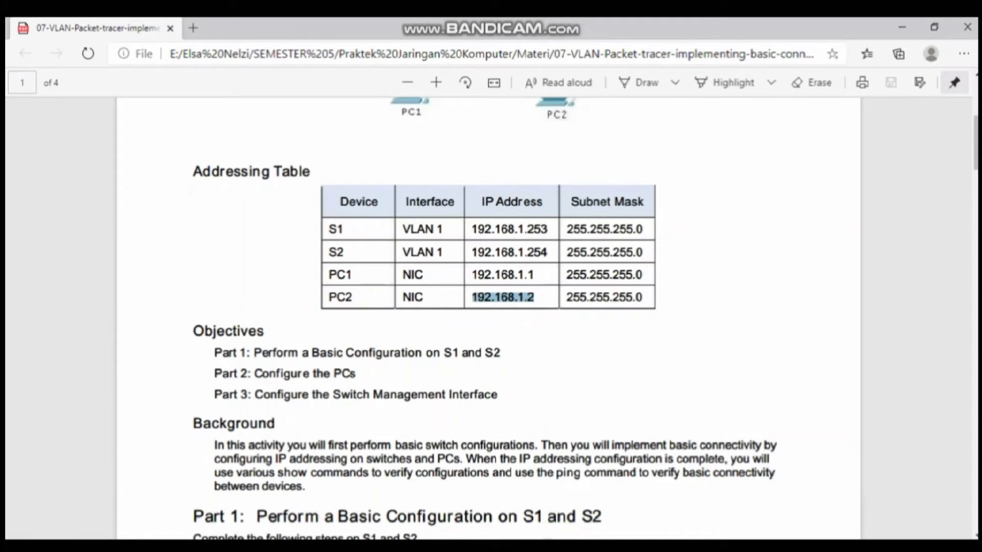
pyautogui.moveTo(550, 537)
pyautogui.click(618, 491)
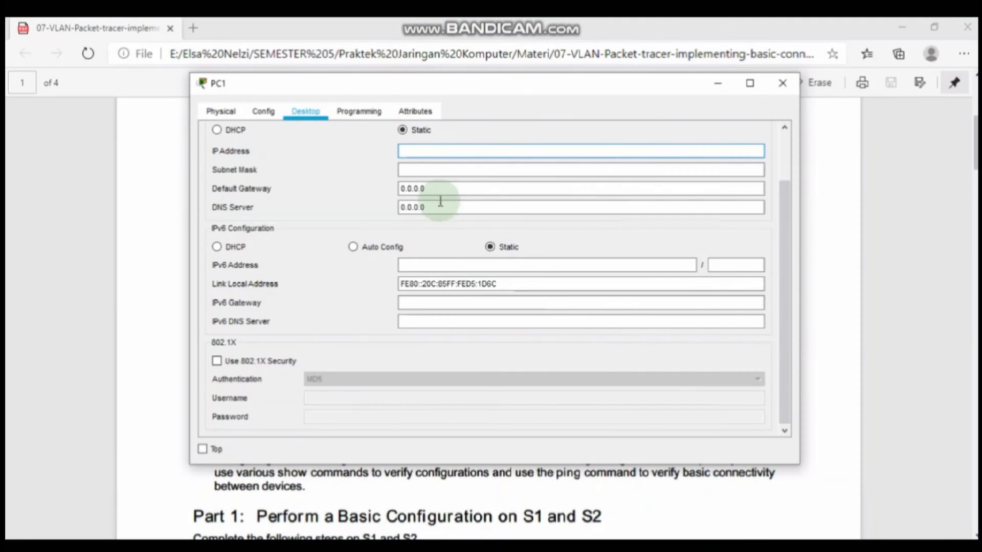
pyautogui.click(429, 152)
pyautogui.hotkey('ctrl', 'v')
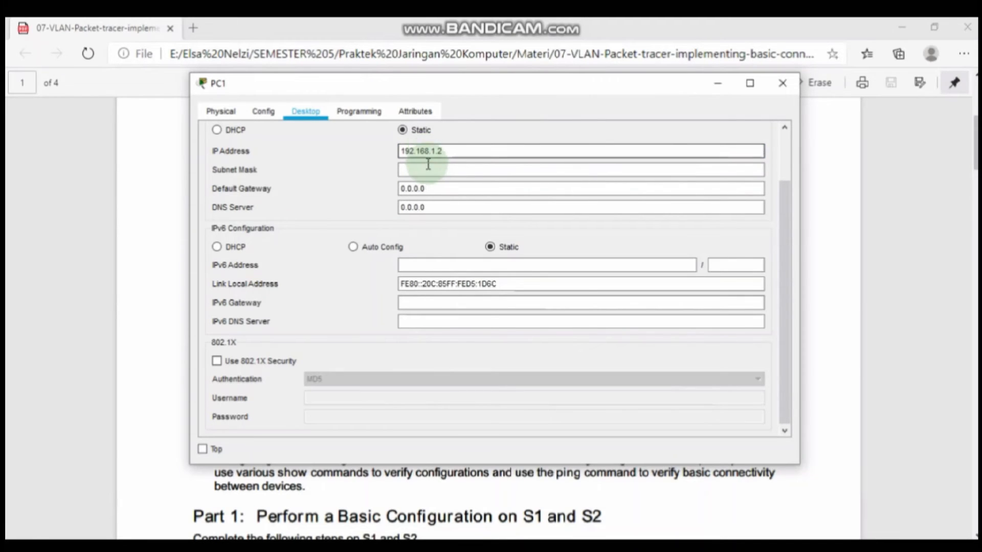
# Step: Fill PC1's subnet mask with 255.255.255.0 and close its window back to the workspace
pyautogui.click(428, 168)
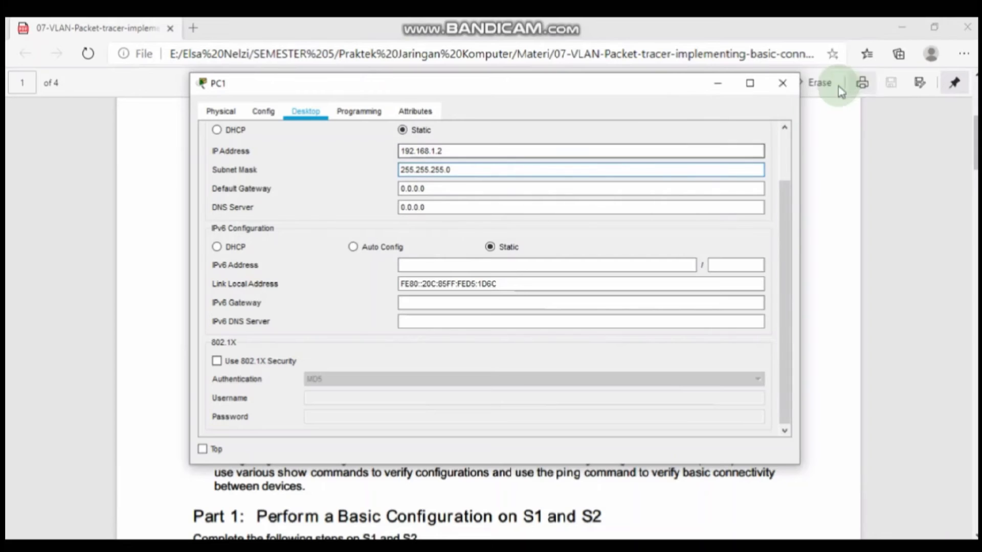
pyautogui.click(781, 83)
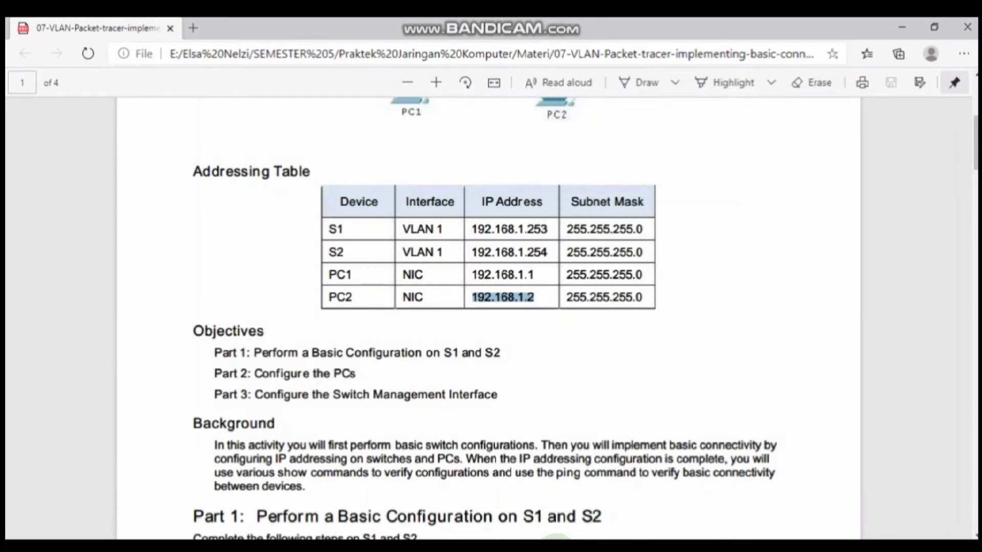
pyautogui.moveTo(555, 538)
pyautogui.click(557, 495)
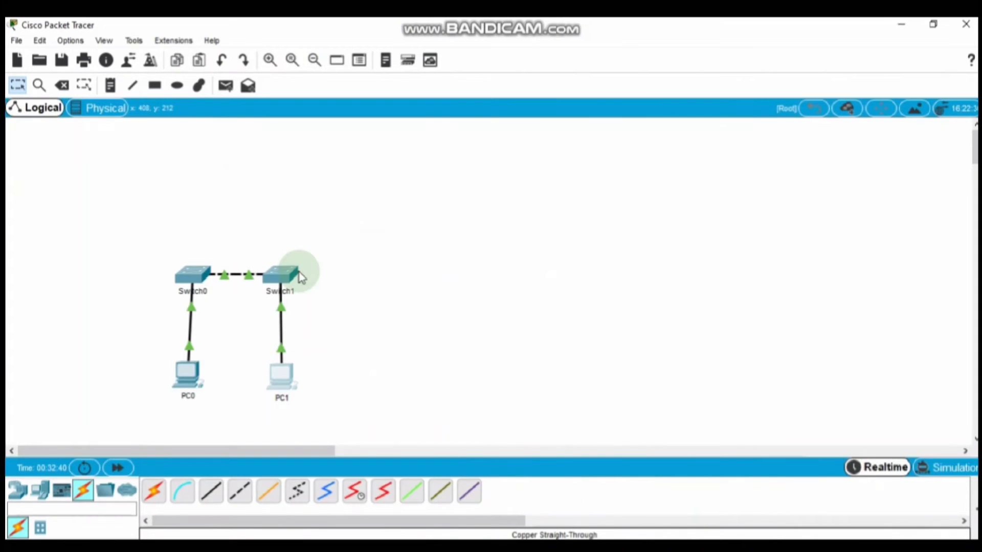
# Step: From PC1's command prompt, ping S1 at 192.168.1.253, copied from the PDF addressing table
pyautogui.click(285, 384)
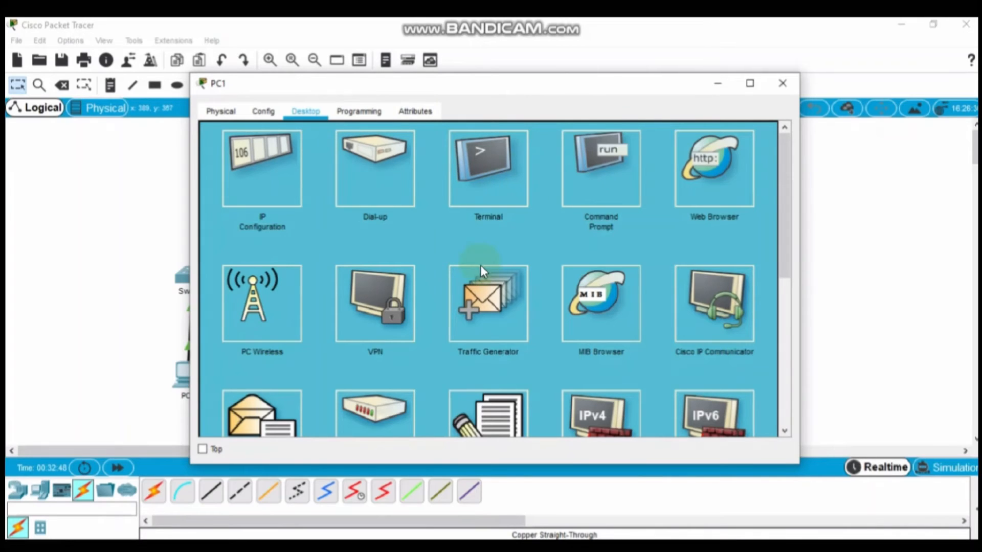
pyautogui.click(607, 166)
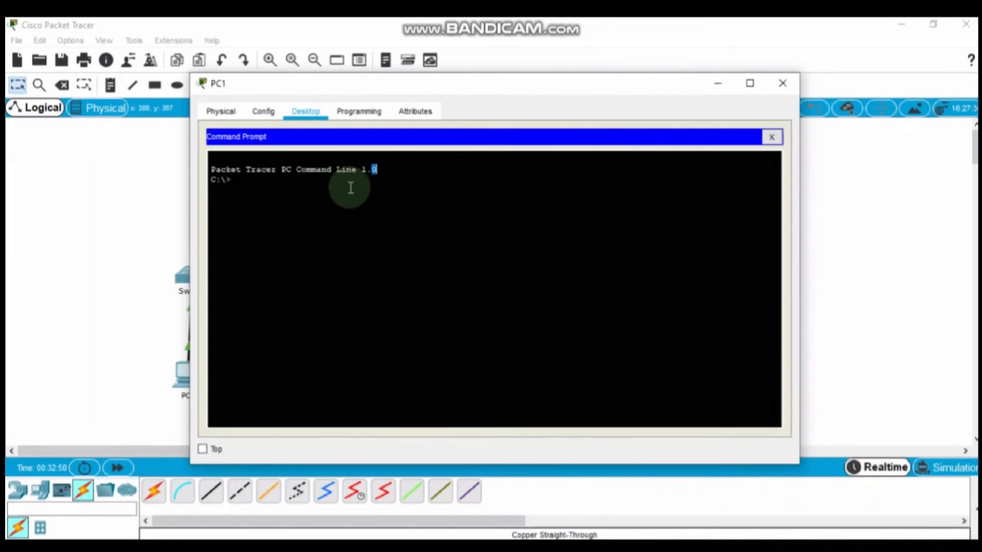
pyautogui.click(320, 192)
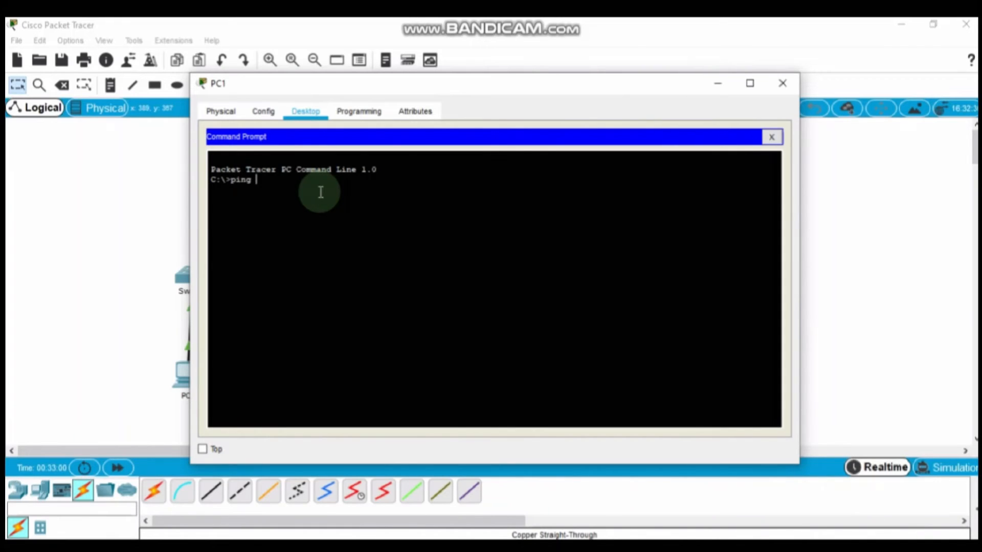
pyautogui.click(381, 550)
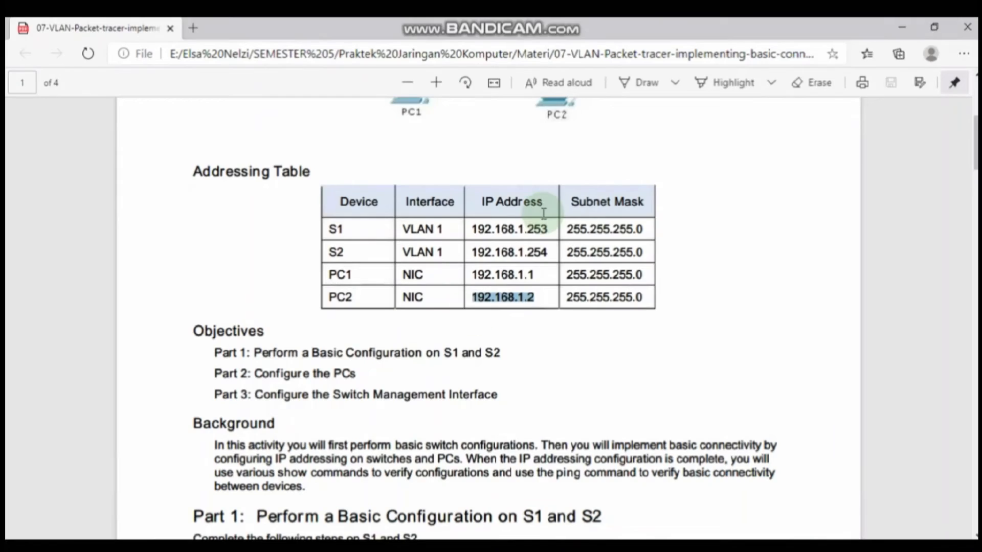
pyautogui.moveTo(551, 229); pyautogui.dragTo(474, 230)
pyautogui.hotkey('ctrl', 'c')
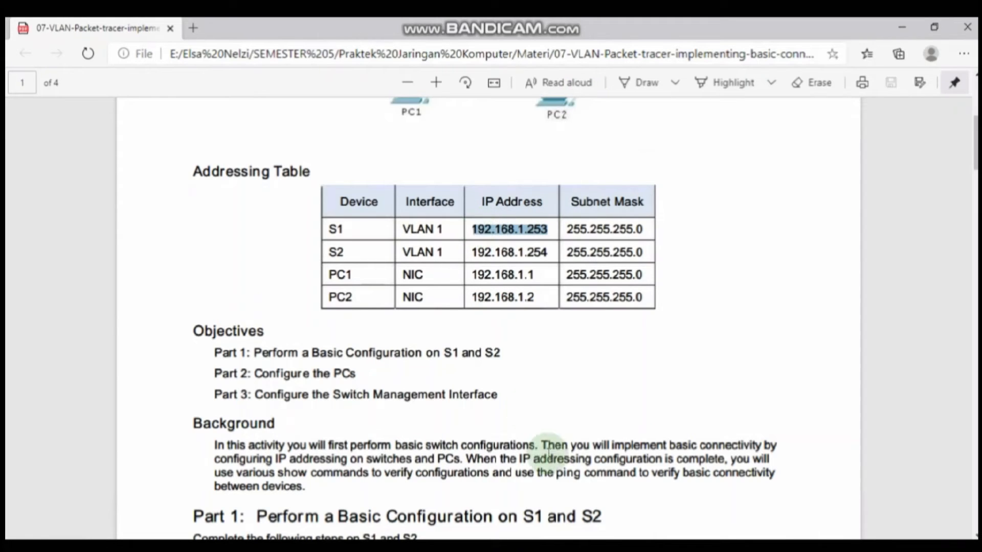
pyautogui.moveTo(550, 550)
pyautogui.click(606, 467)
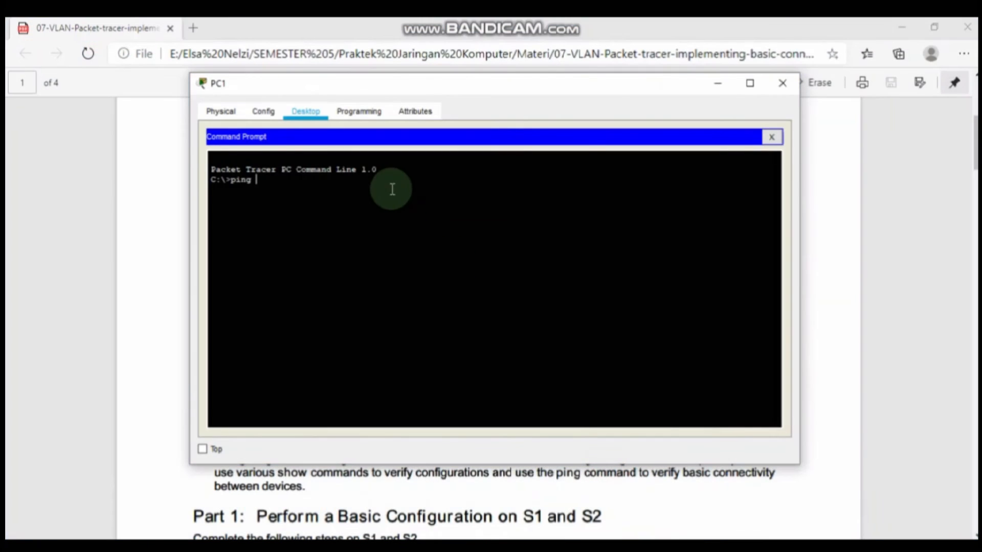
pyautogui.rightClick(329, 191)
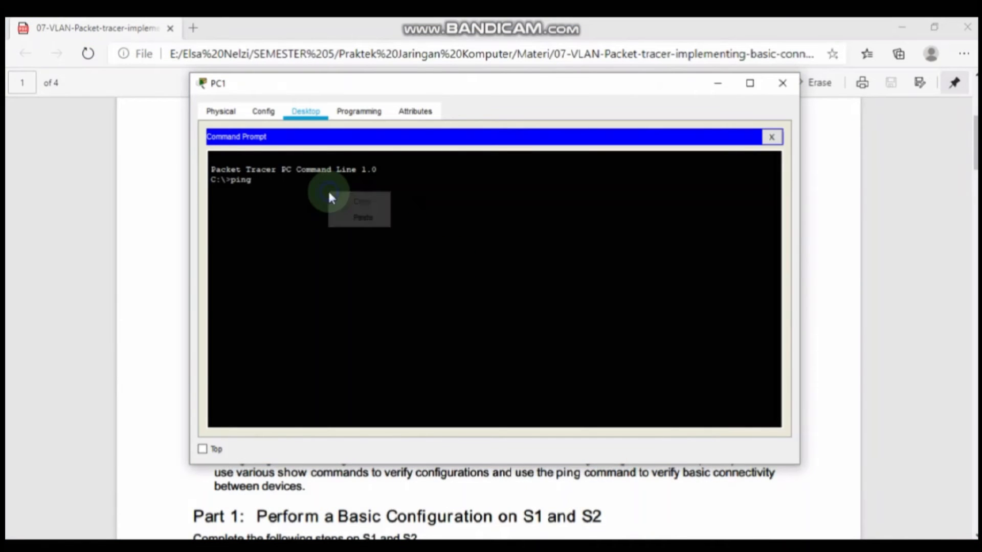
pyautogui.click(362, 219)
pyautogui.press('Return')
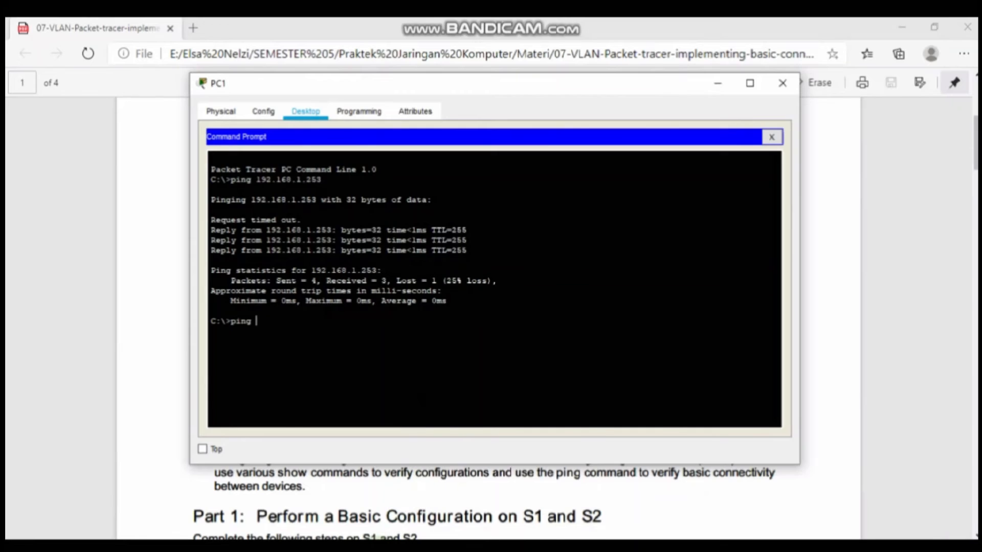
# Step: Ping 192.168.1.1 from PC1 using the address copied from the PDF table
pyautogui.click(379, 551)
pyautogui.moveTo(536, 275); pyautogui.dragTo(474, 276)
pyautogui.hotkey('ctrl', 'c')
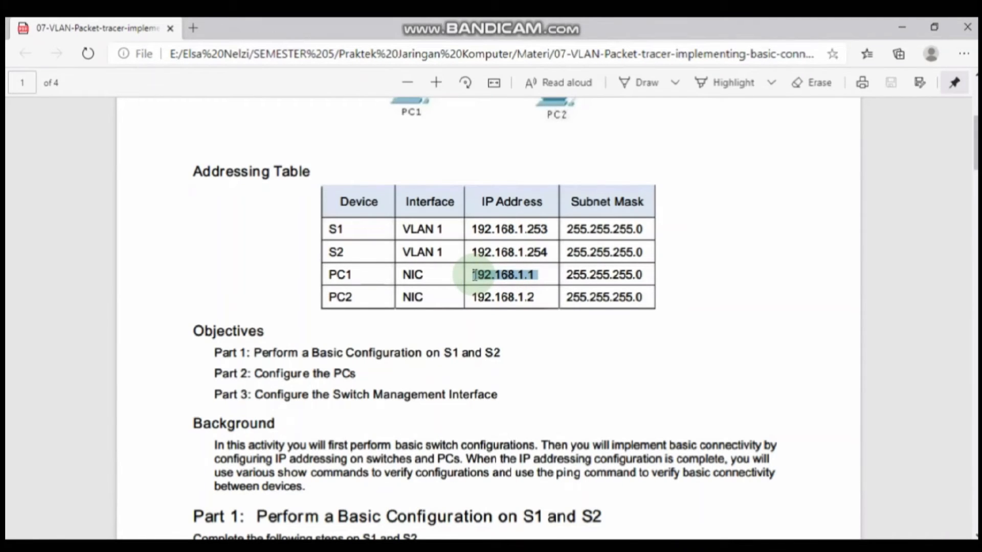
pyautogui.moveTo(558, 537)
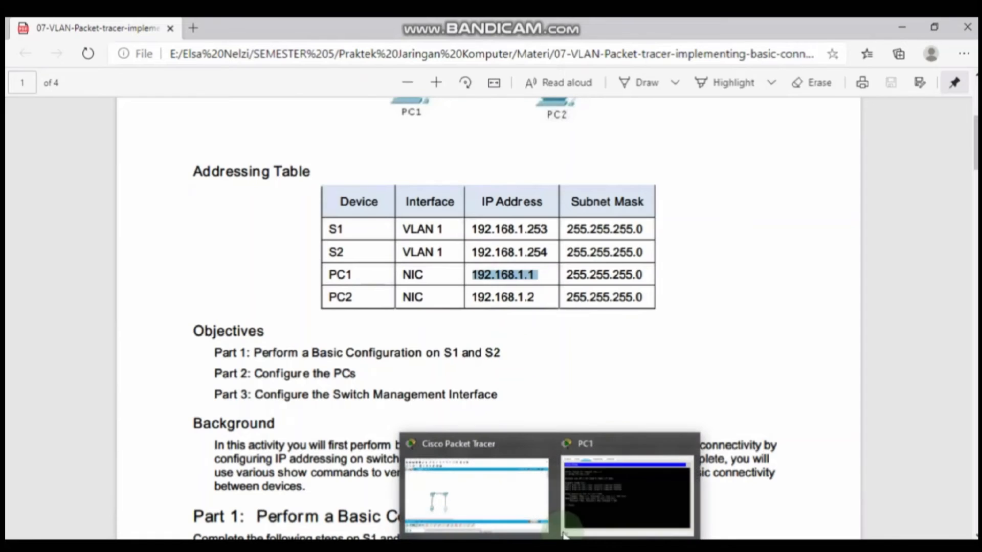
pyautogui.click(619, 486)
pyautogui.rightClick(259, 322)
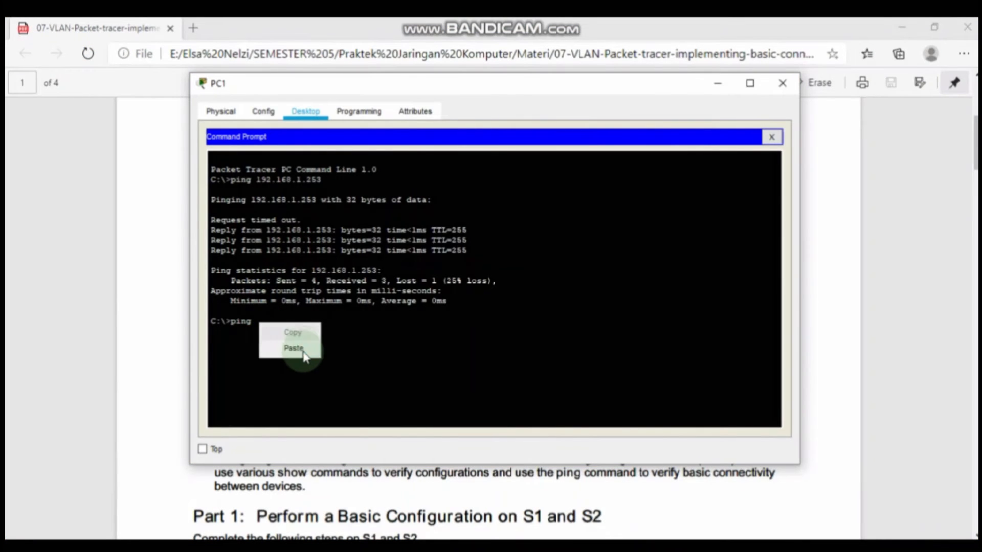
pyautogui.click(294, 349)
pyautogui.press('Return')
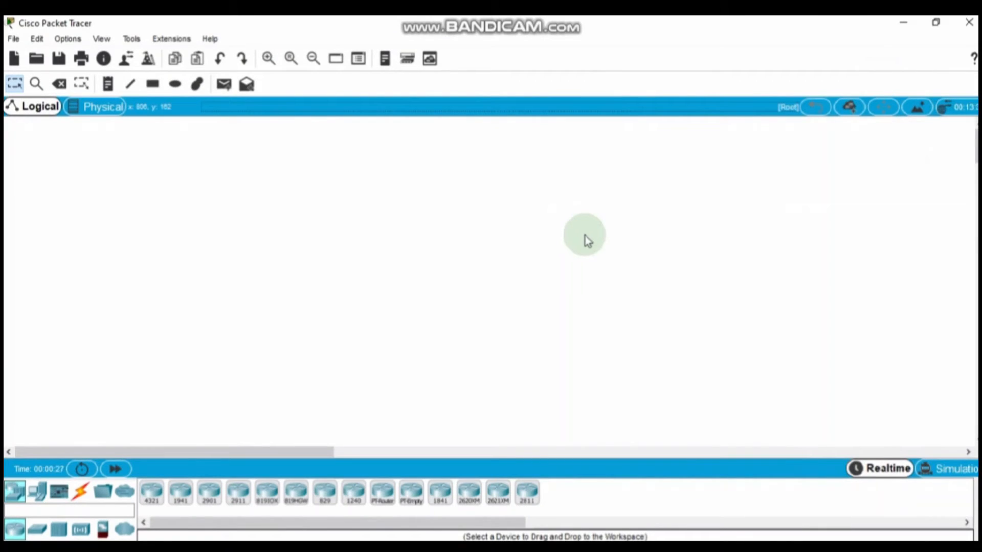
pyautogui.click(600, 549)
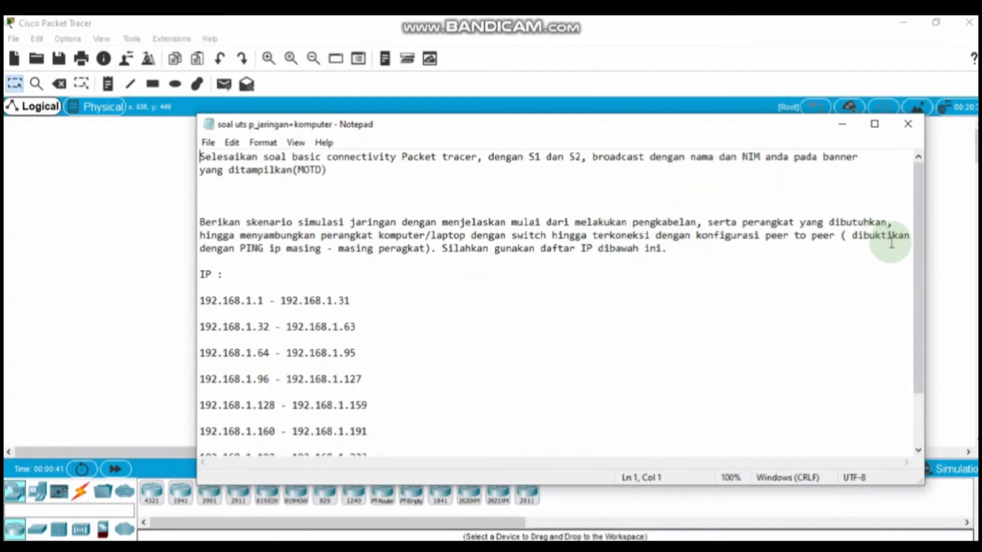
pyautogui.scroll(-1, 916, 247)
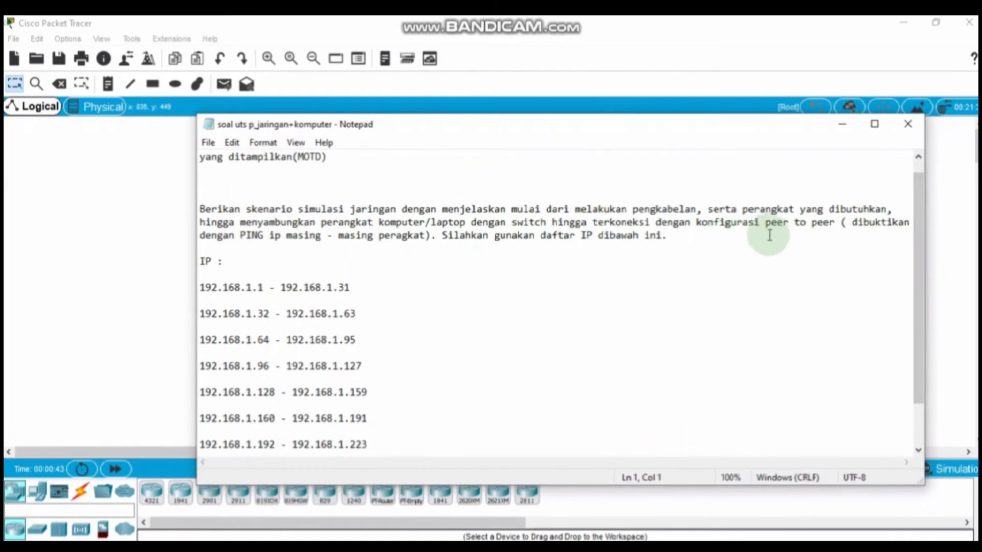
pyautogui.scroll(-1, 916, 260)
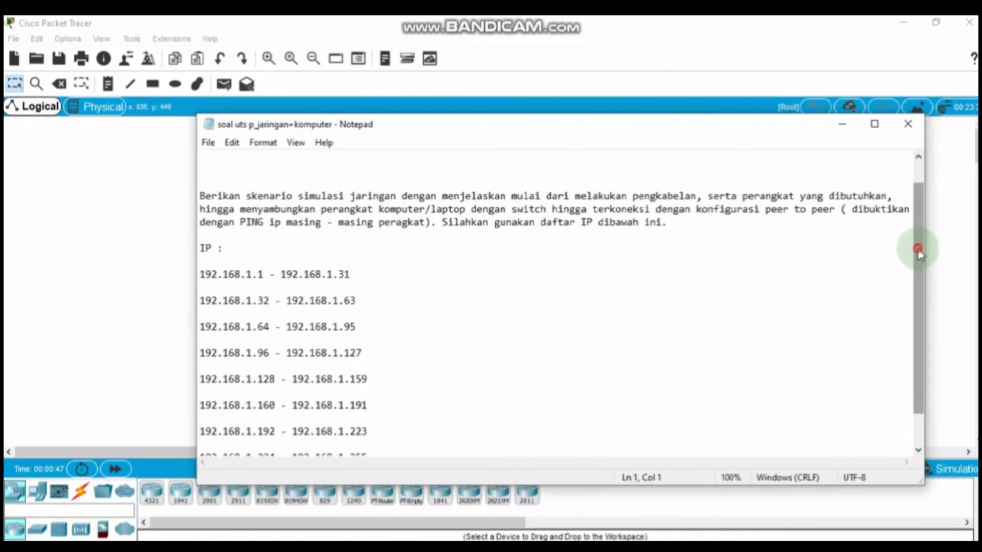
pyautogui.scroll(-1, 921, 276)
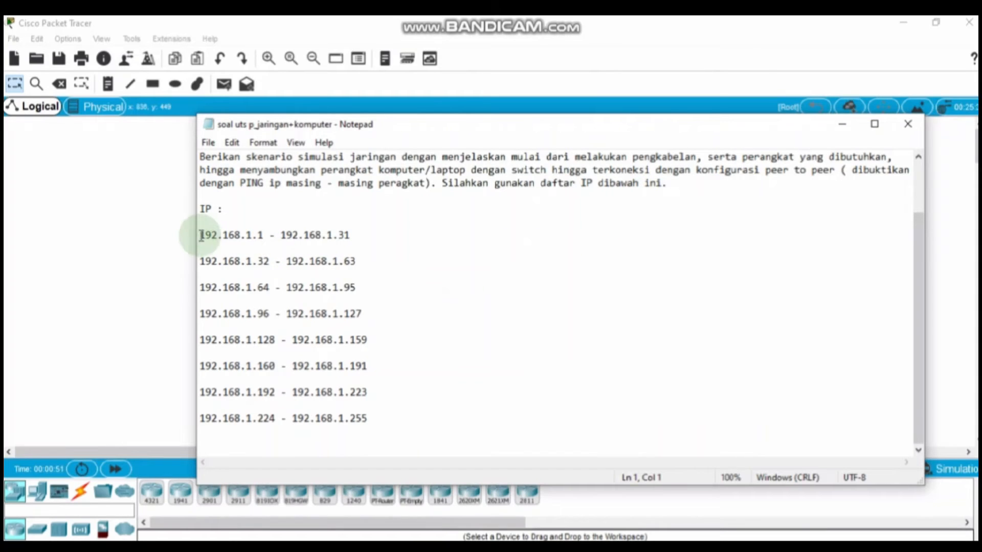
pyautogui.moveTo(203, 234); pyautogui.dragTo(372, 422)
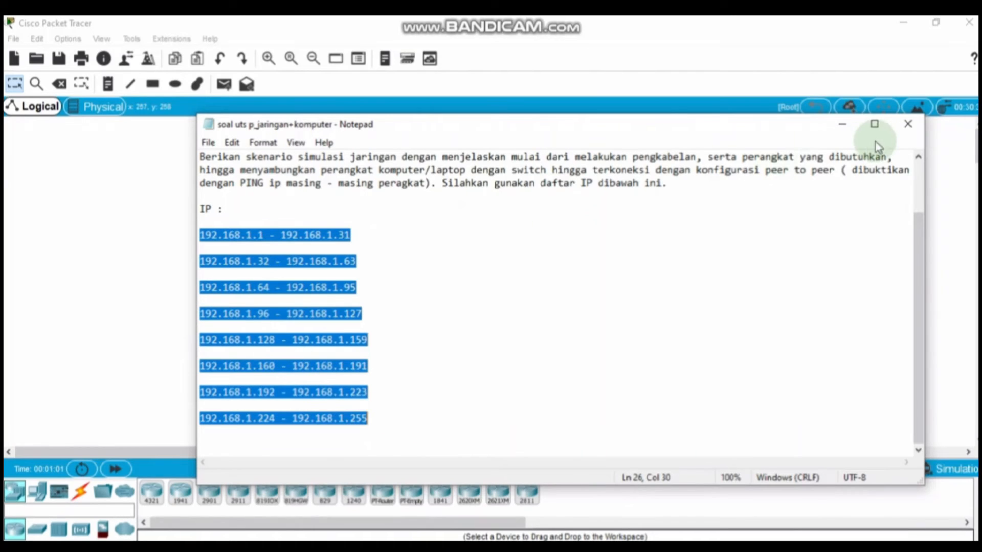
pyautogui.click(845, 126)
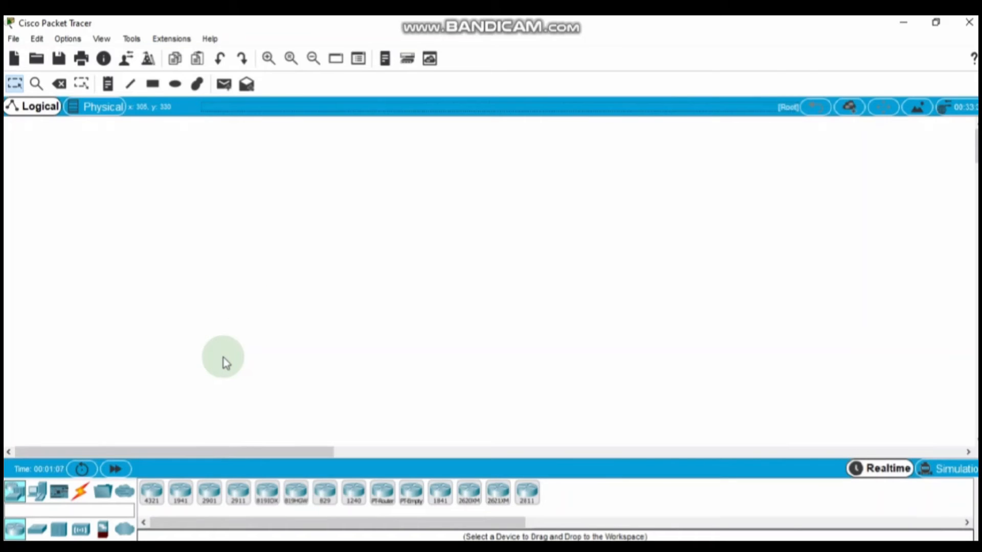
# Step: Place PC0 and two more PCs from End Devices near the lower left of the workspace
pyautogui.click(37, 492)
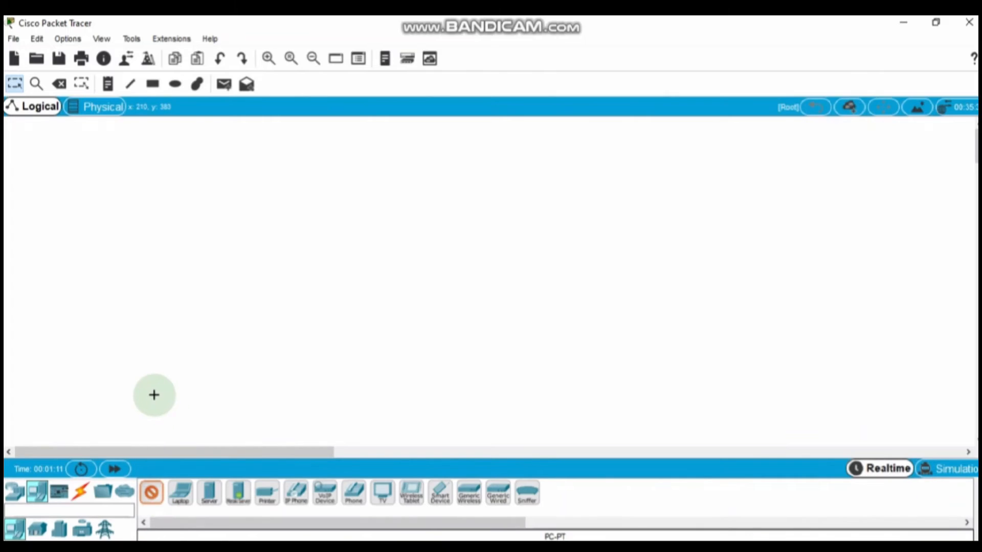
pyautogui.click(153, 394)
pyautogui.click(152, 494)
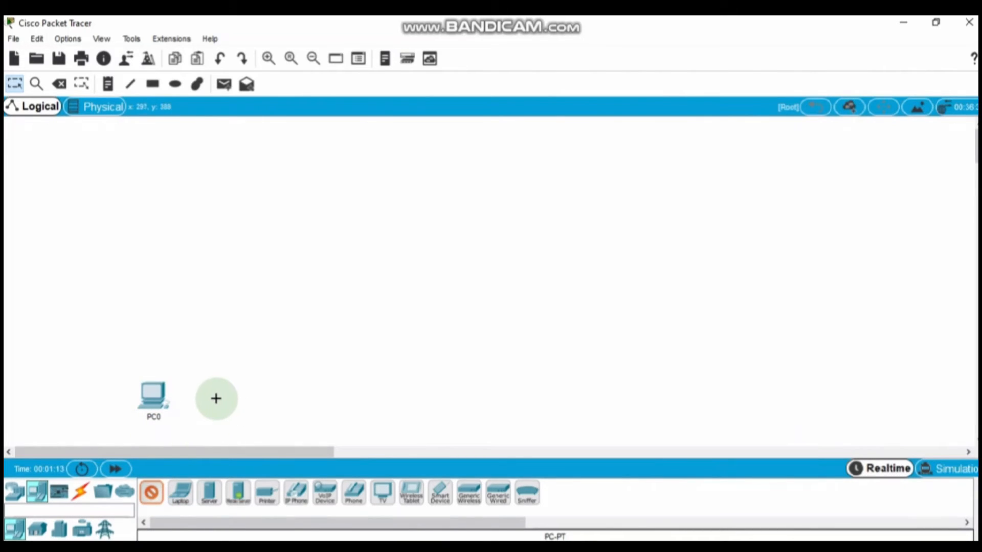
pyautogui.click(214, 398)
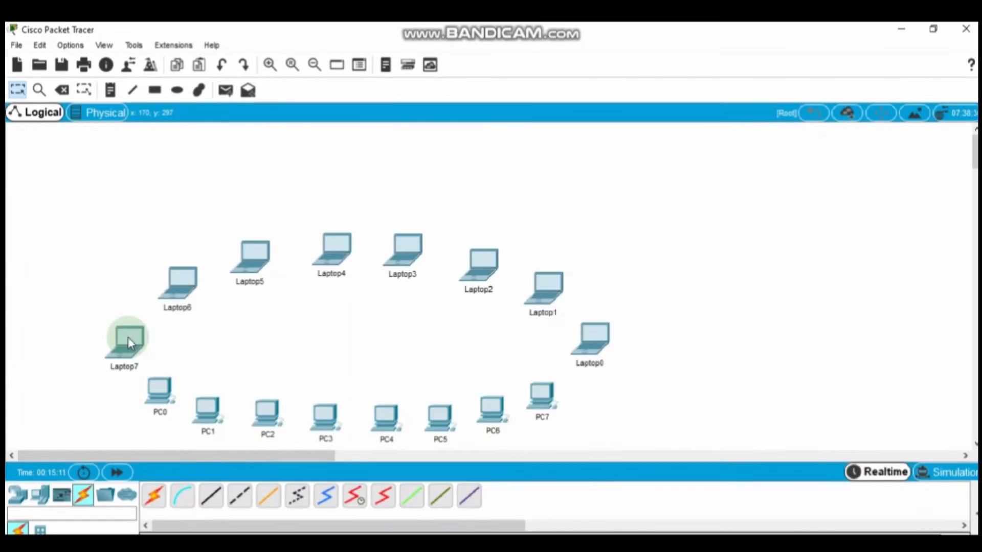
pyautogui.moveTo(129, 342)
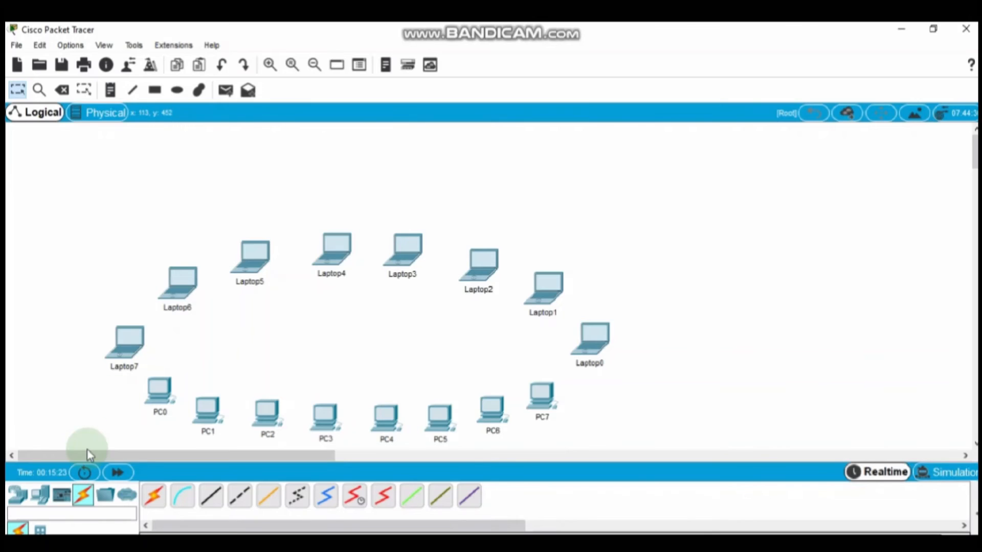
pyautogui.click(10, 498)
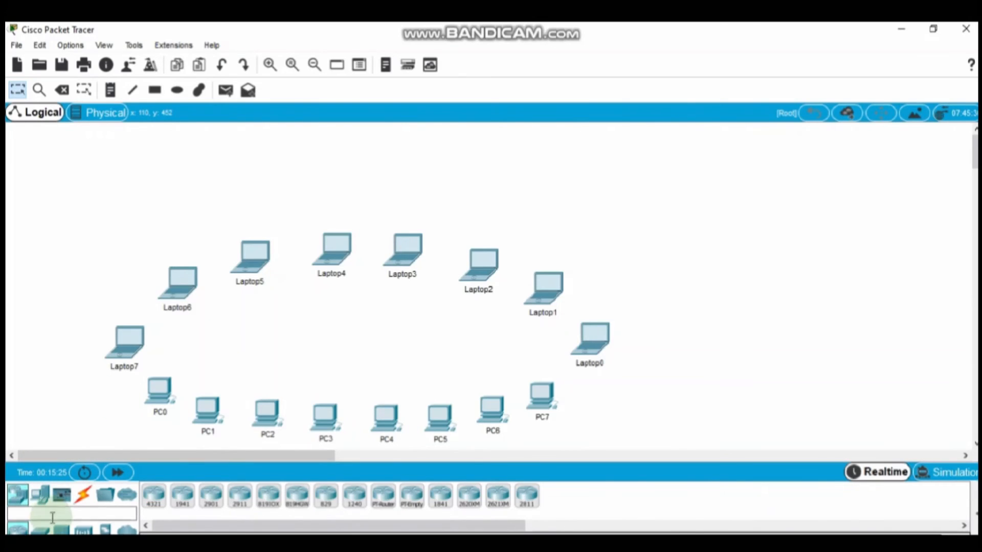
# Step: Place a 2960 switch centrally and cable PC0's FastEthernet0 to switch port FastEthernet0/1
pyautogui.click(39, 529)
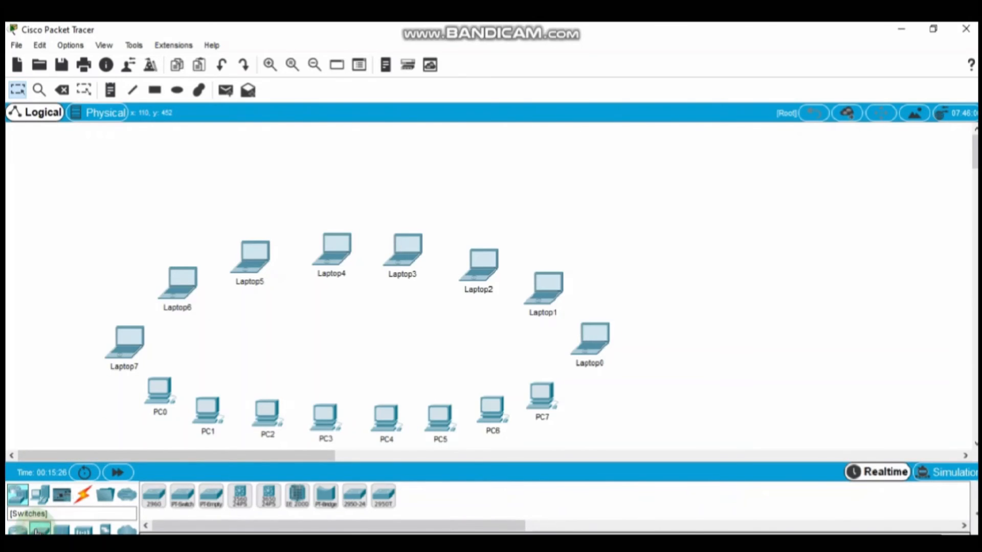
pyautogui.click(154, 497)
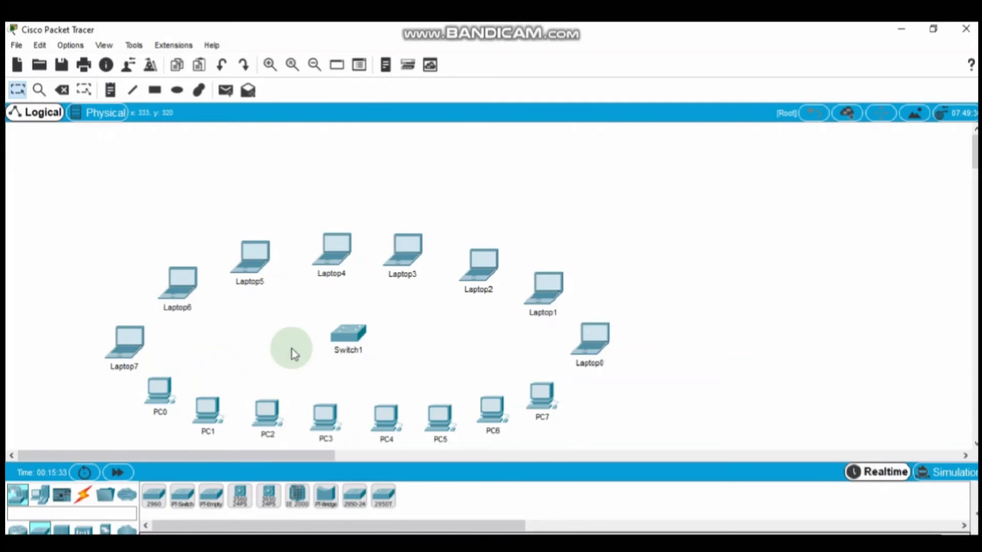
pyautogui.click(85, 497)
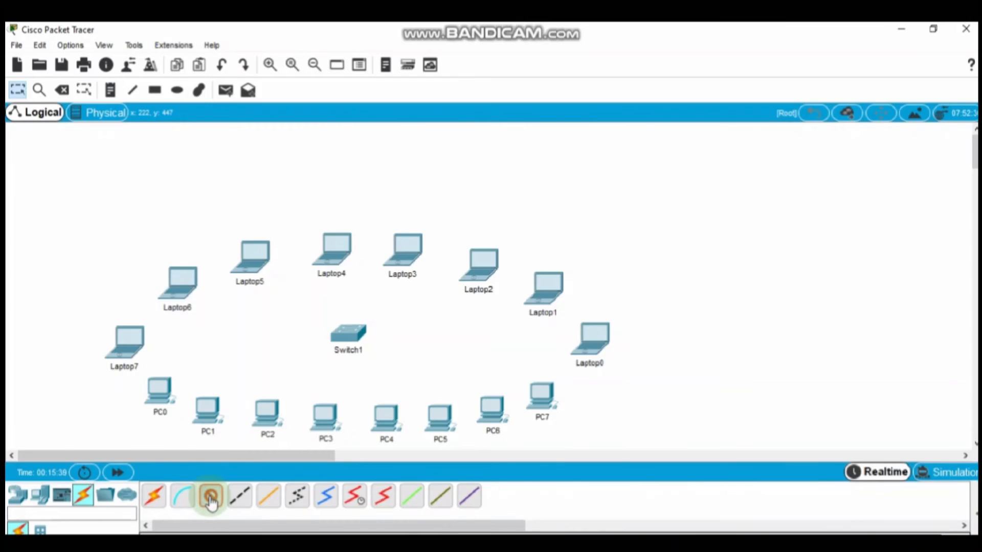
pyautogui.click(159, 392)
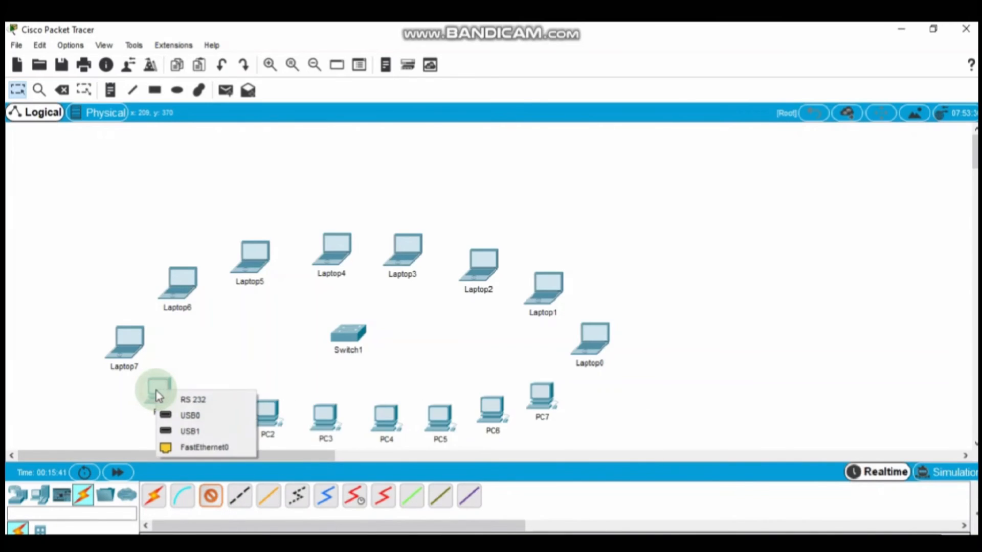
pyautogui.click(188, 453)
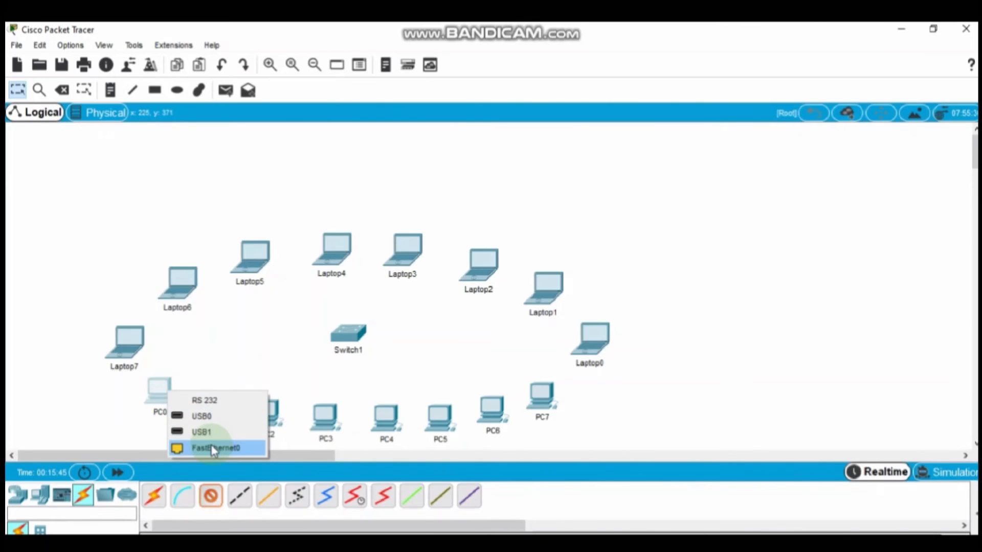
pyautogui.click(212, 445)
pyautogui.click(350, 342)
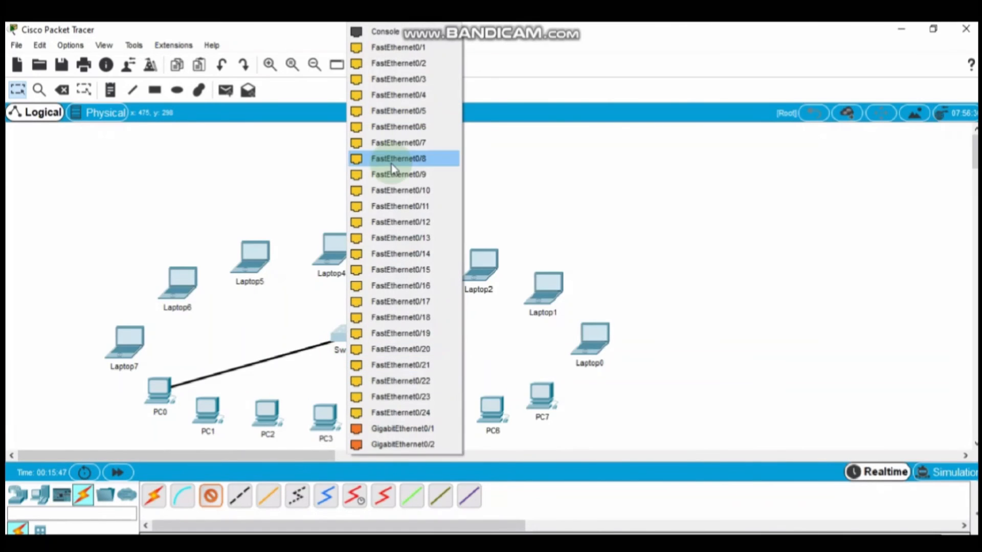
pyautogui.click(378, 48)
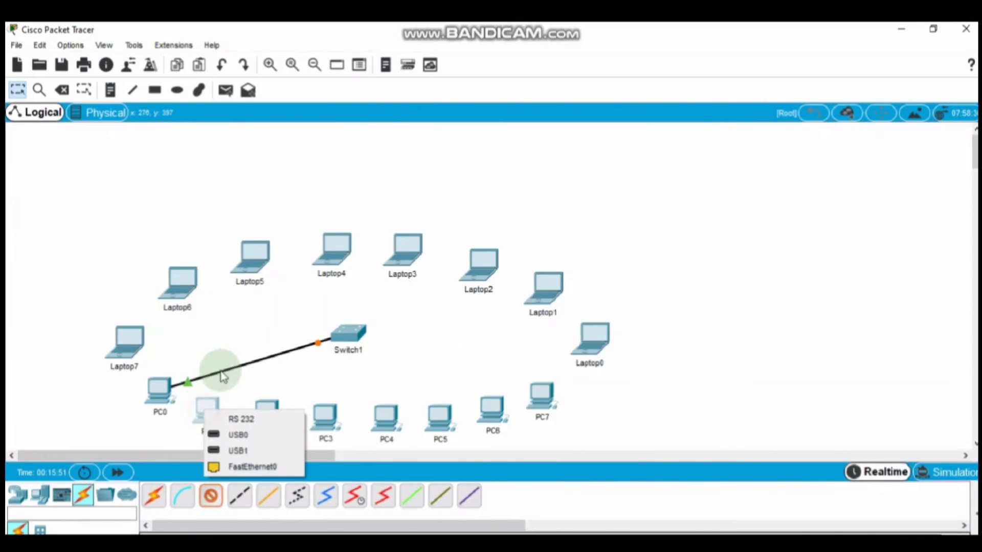
# Step: Cable PC1 to switch port FastEthernet0/2 and start PC2's straight-through cable
pyautogui.click(244, 468)
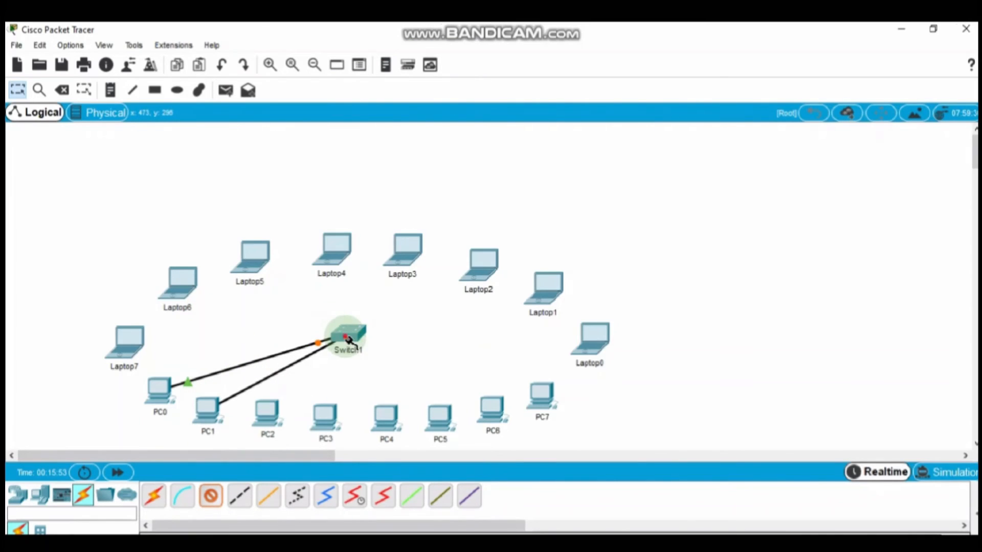
pyautogui.click(345, 335)
pyautogui.click(408, 49)
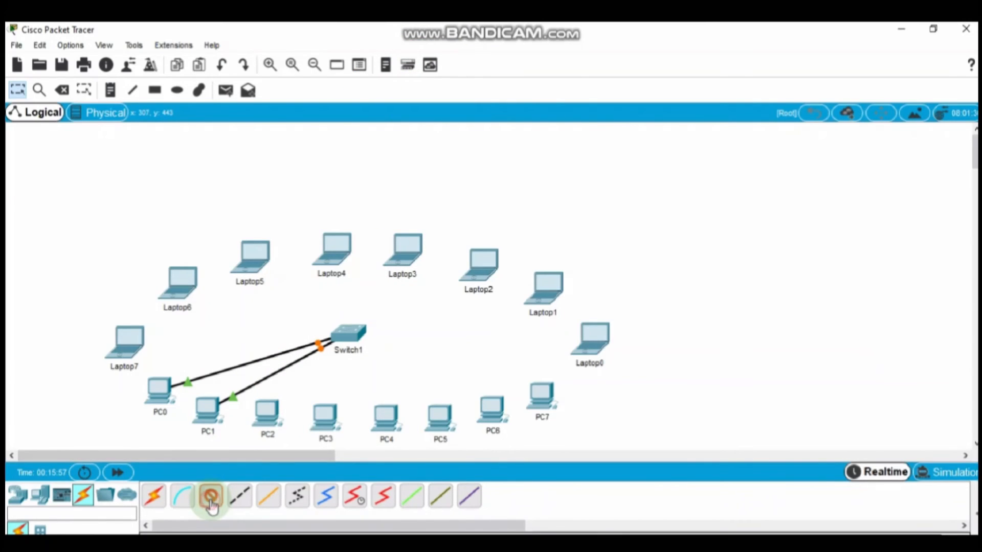
pyautogui.click(273, 412)
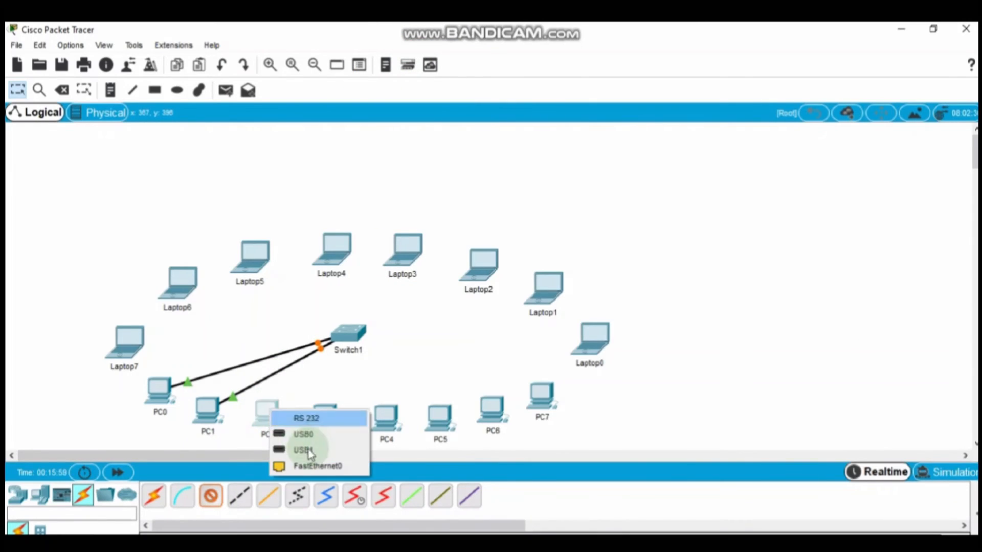
pyautogui.click(309, 465)
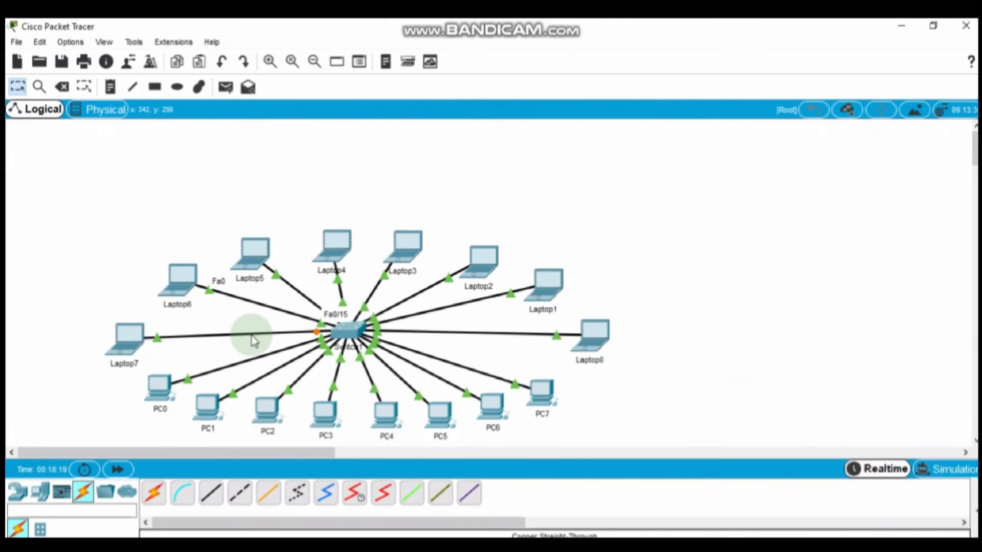
pyautogui.moveTo(252, 336)
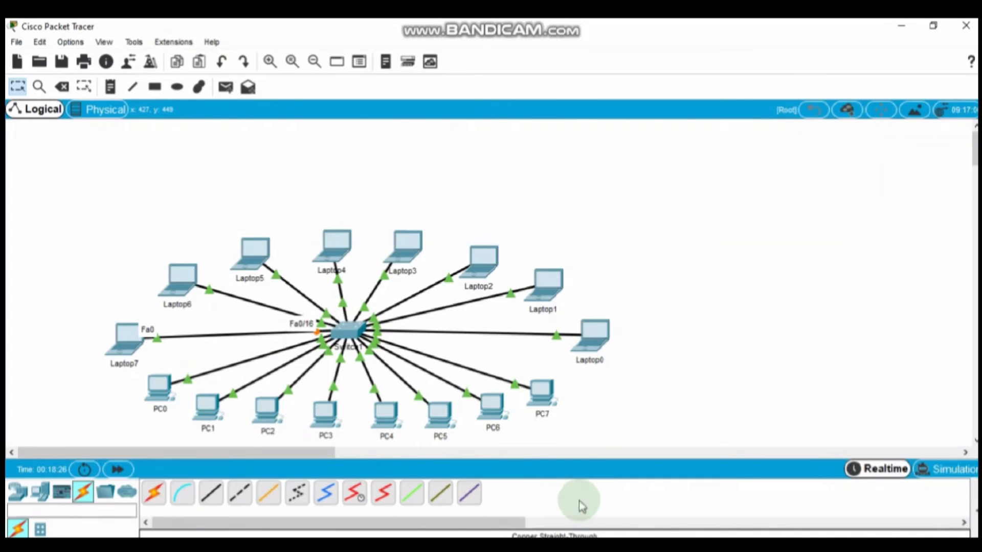
# Step: Give PC0 static IP 192.168.1.1 with mask 255.255.255.0
pyautogui.hotkey('alt', 'Tab')
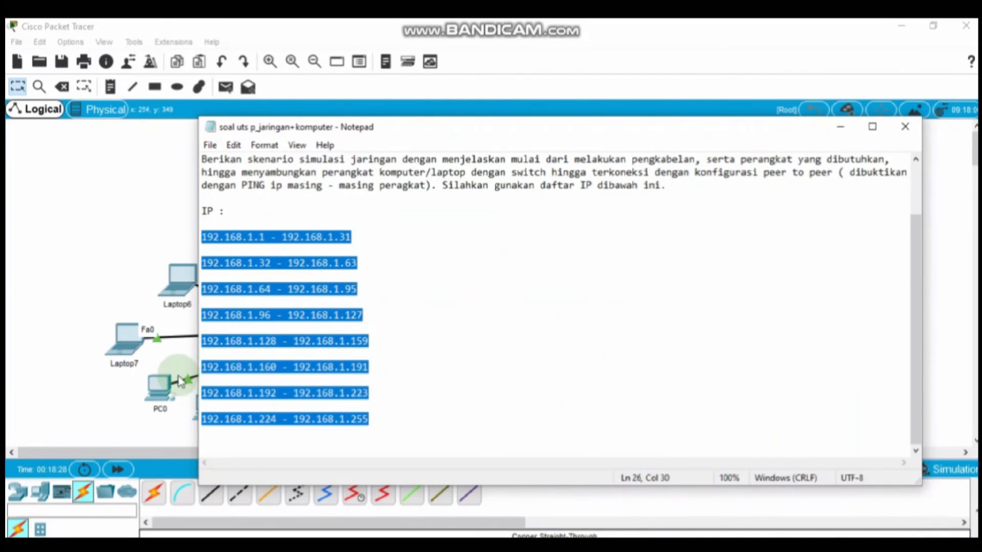
pyautogui.click(152, 391)
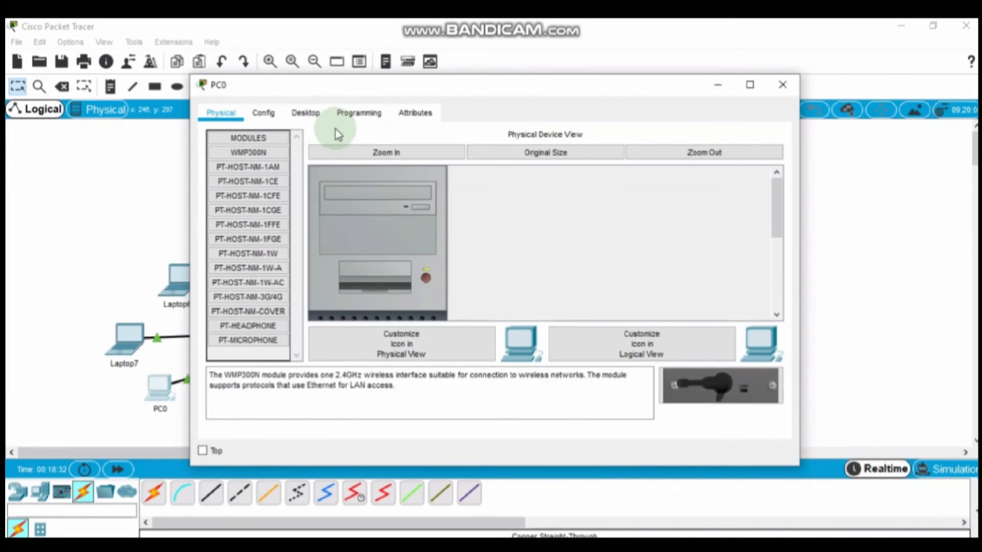
pyautogui.click(303, 113)
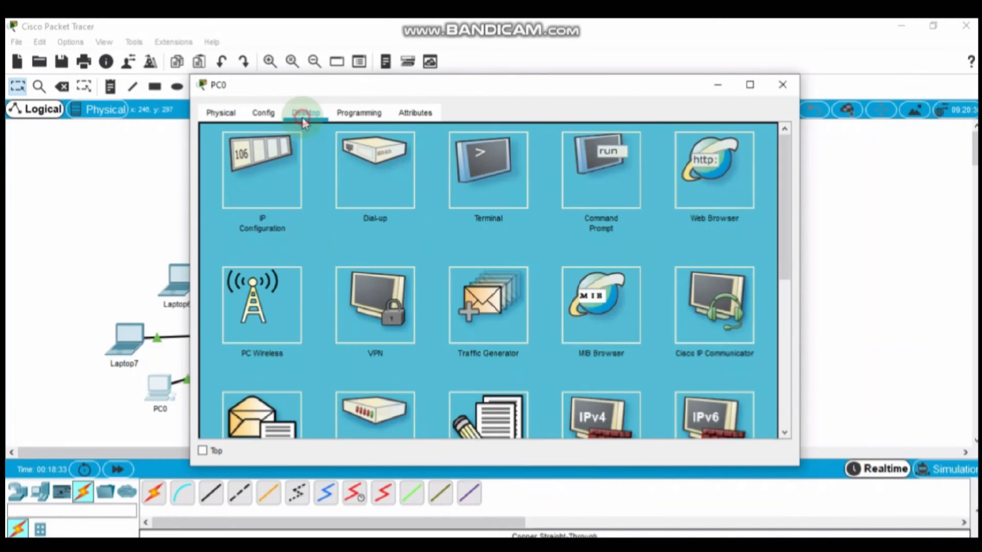
pyautogui.click(263, 186)
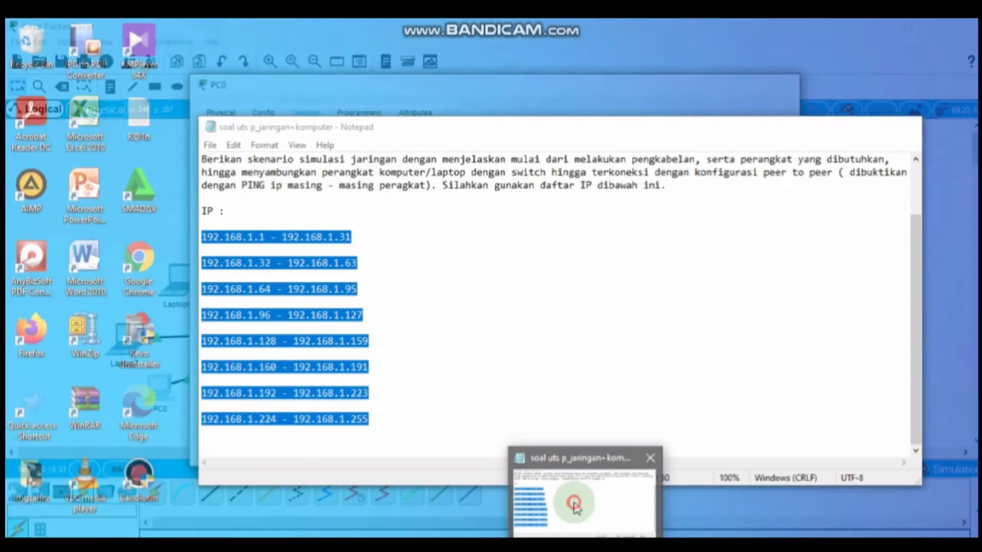
pyautogui.click(575, 504)
pyautogui.click(244, 232)
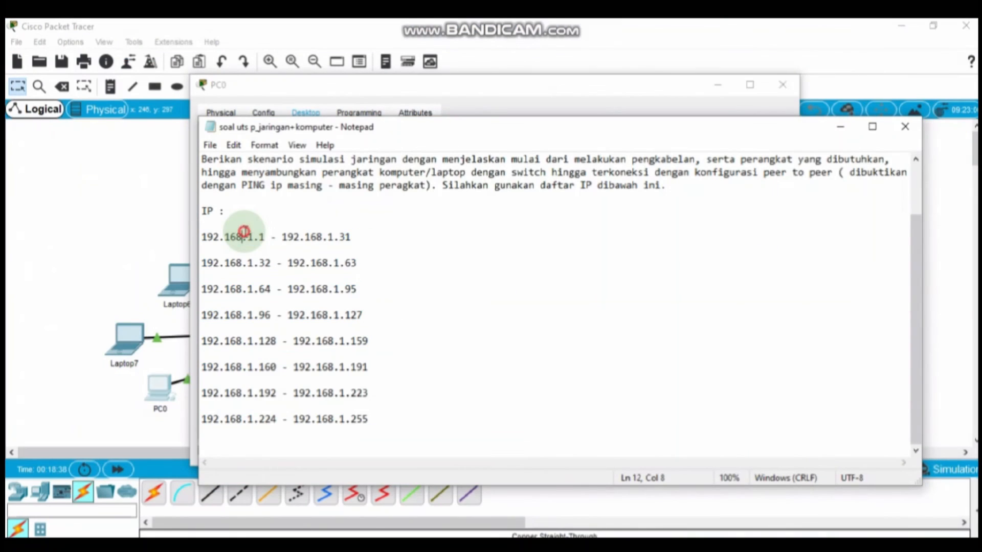
pyautogui.moveTo(263, 236); pyautogui.dragTo(204, 236)
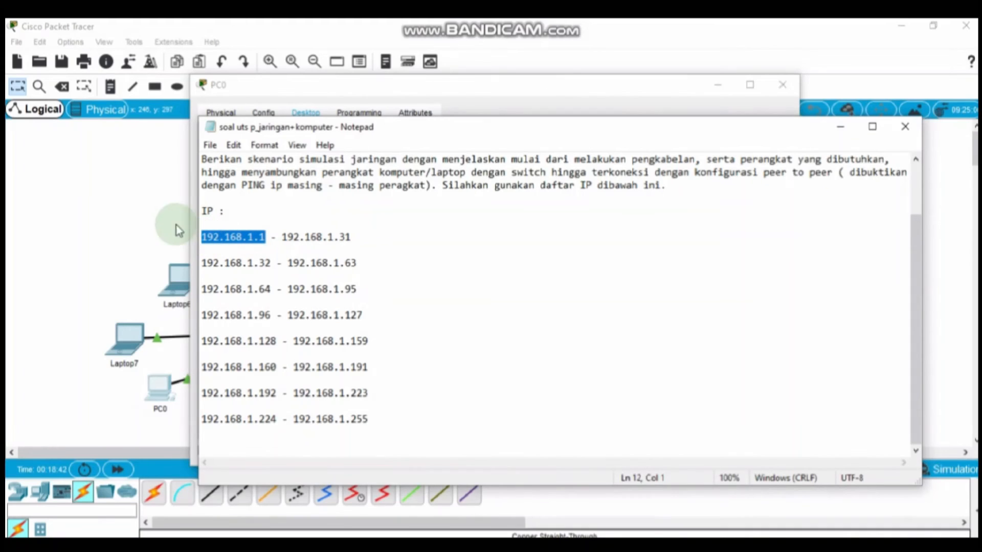
pyautogui.click(154, 208)
pyautogui.click(163, 398)
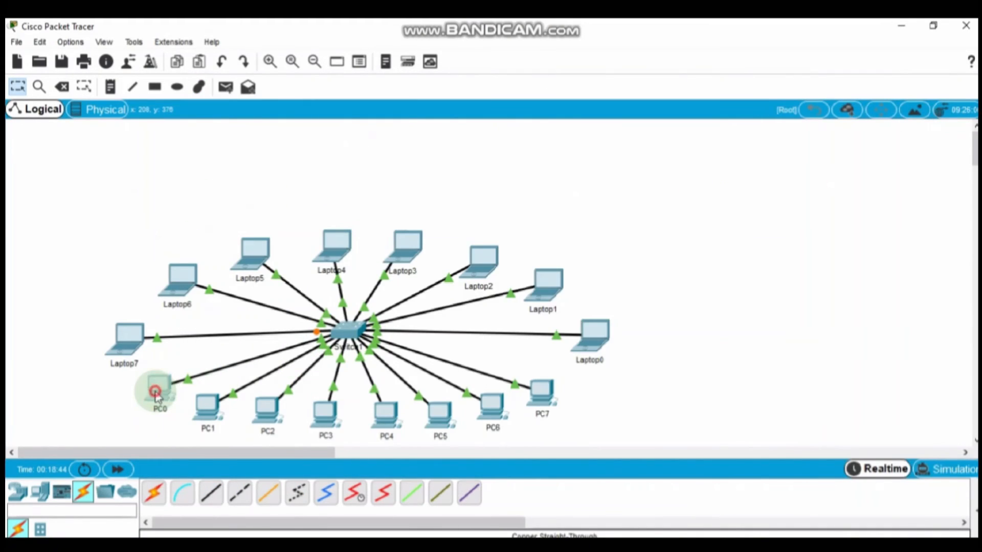
pyautogui.click(421, 156)
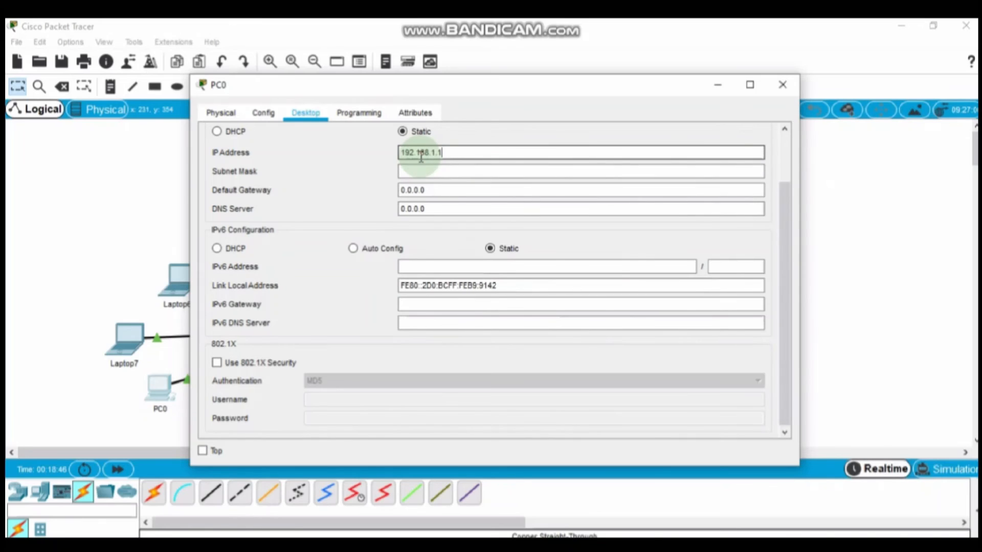
pyautogui.click(419, 171)
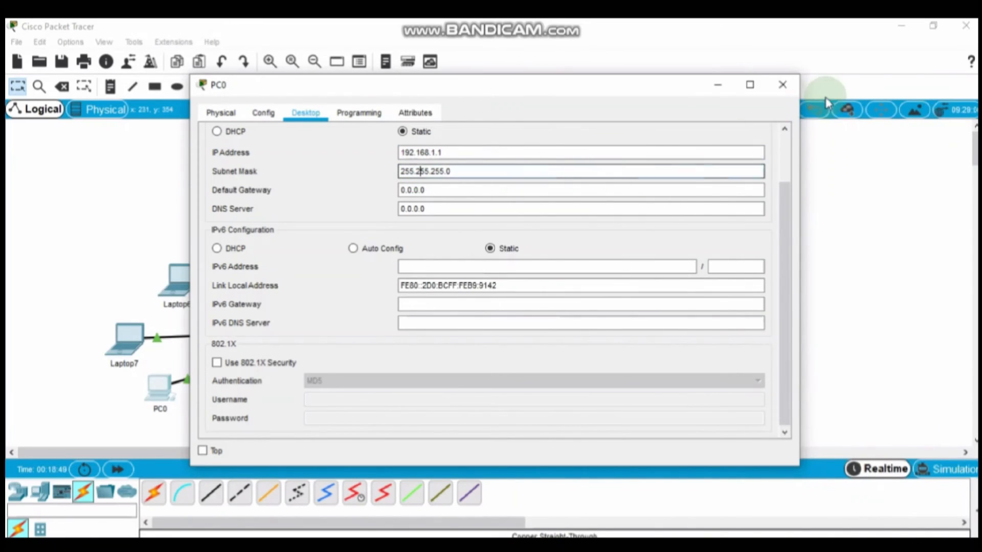
pyautogui.click(782, 85)
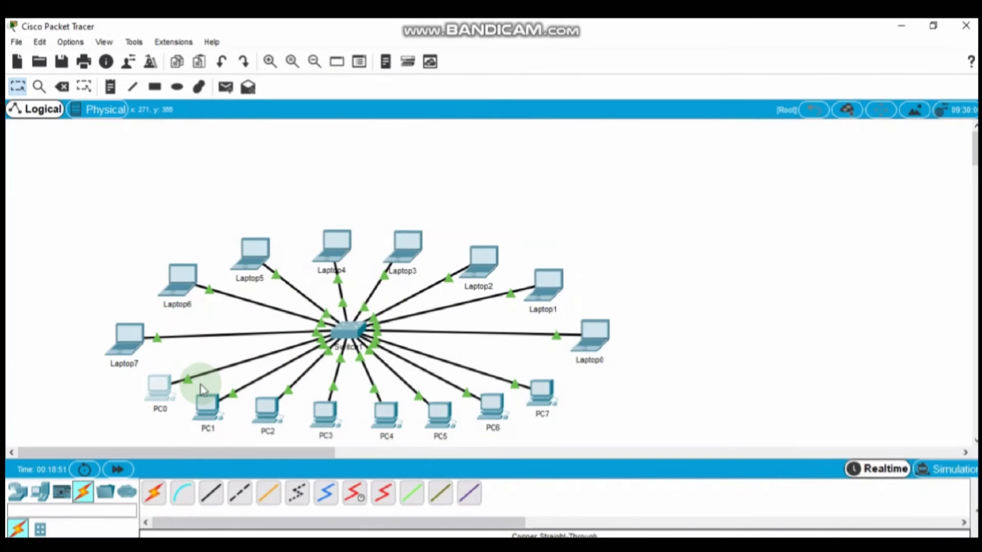
# Step: Give PC1 static IP 192.168.1.31 with mask 255.255.255.0
pyautogui.moveTo(208, 403)
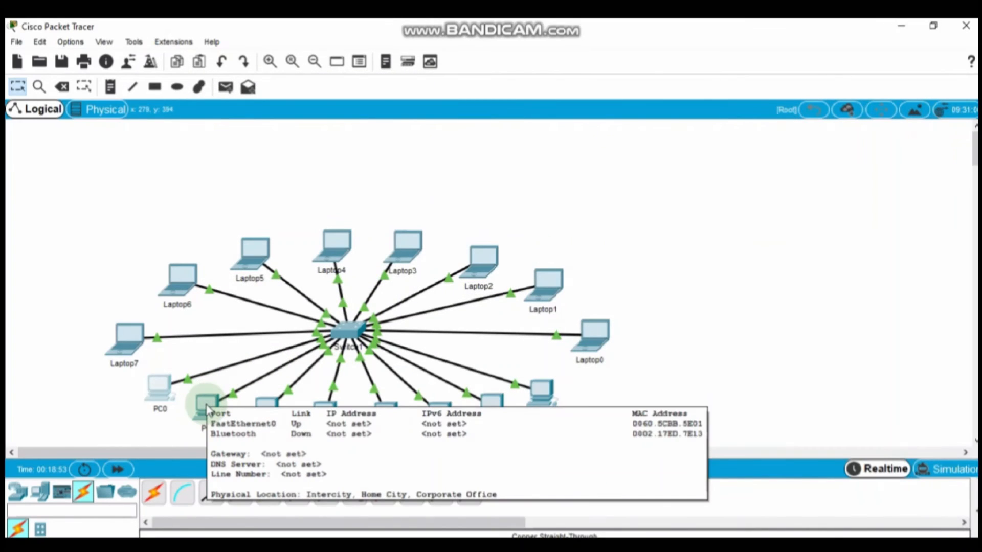
pyautogui.click(207, 404)
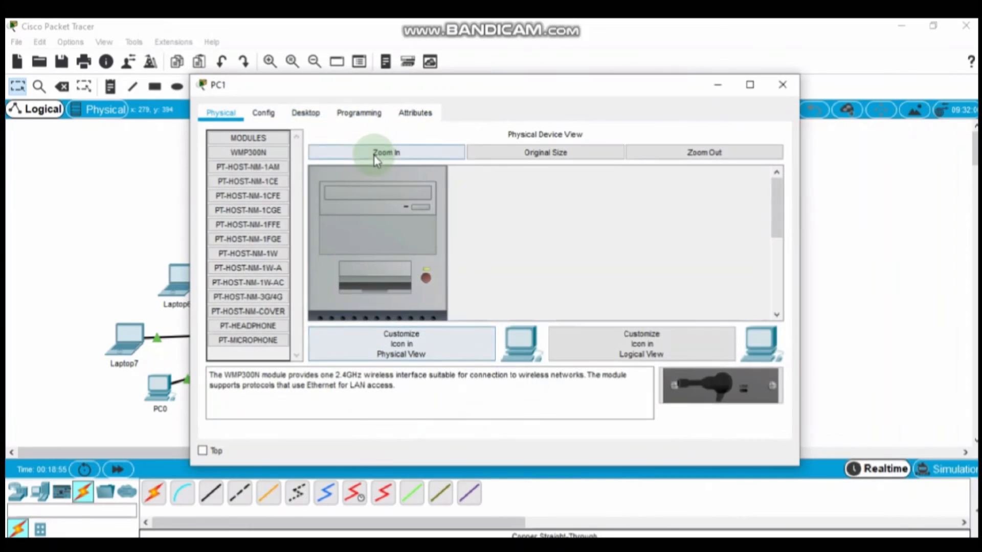
pyautogui.click(305, 112)
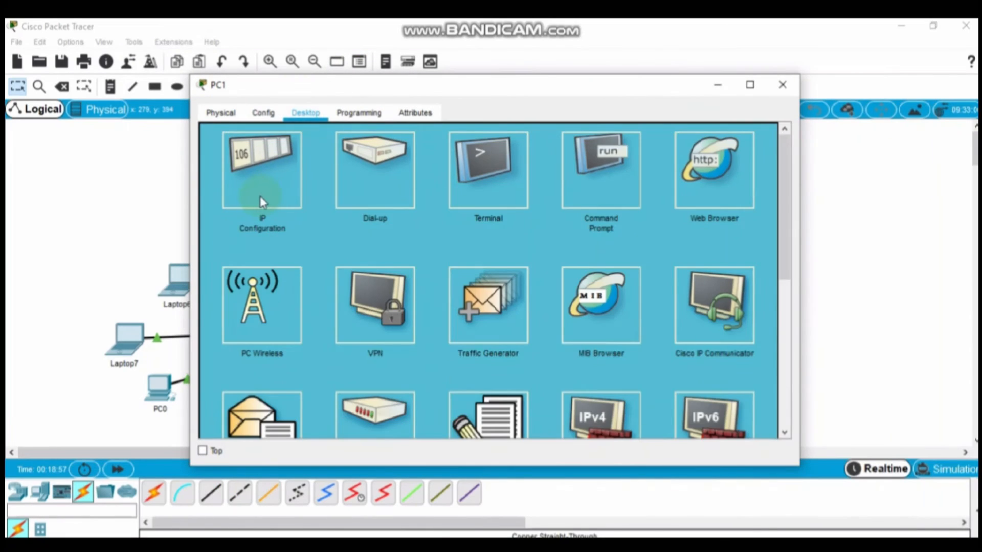
pyautogui.click(260, 196)
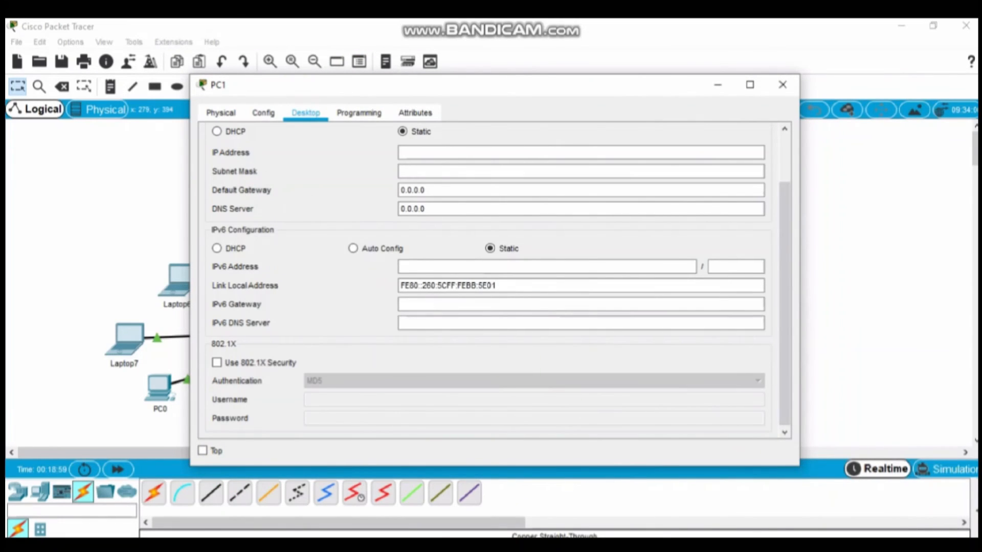
pyautogui.click(574, 500)
pyautogui.moveTo(351, 237); pyautogui.dragTo(285, 238)
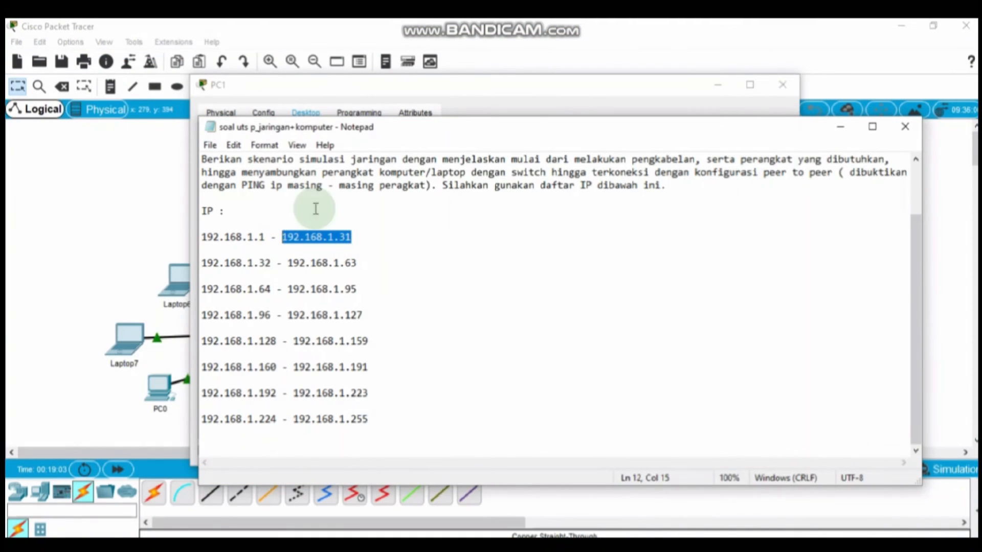
pyautogui.click(455, 85)
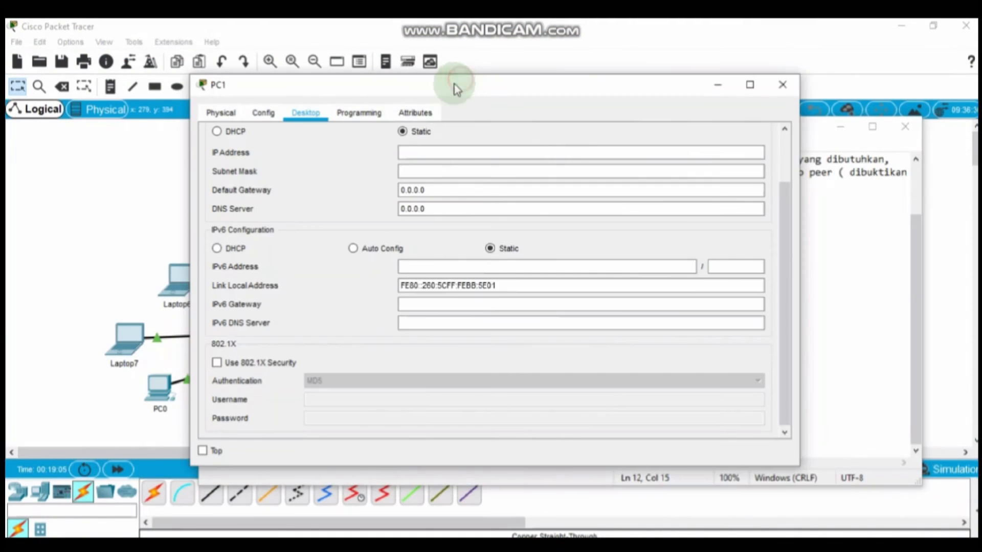
pyautogui.click(431, 155)
pyautogui.click(431, 168)
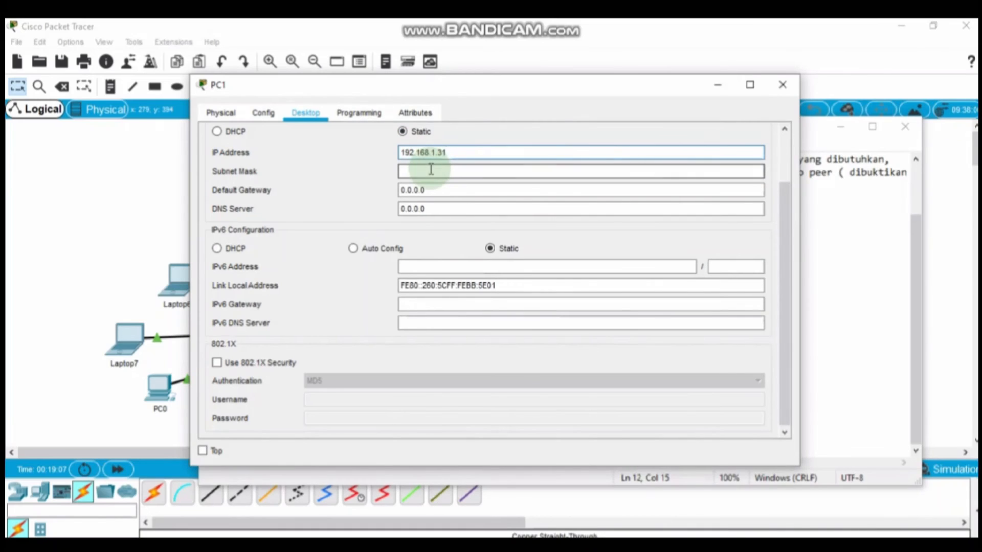
pyautogui.click(783, 86)
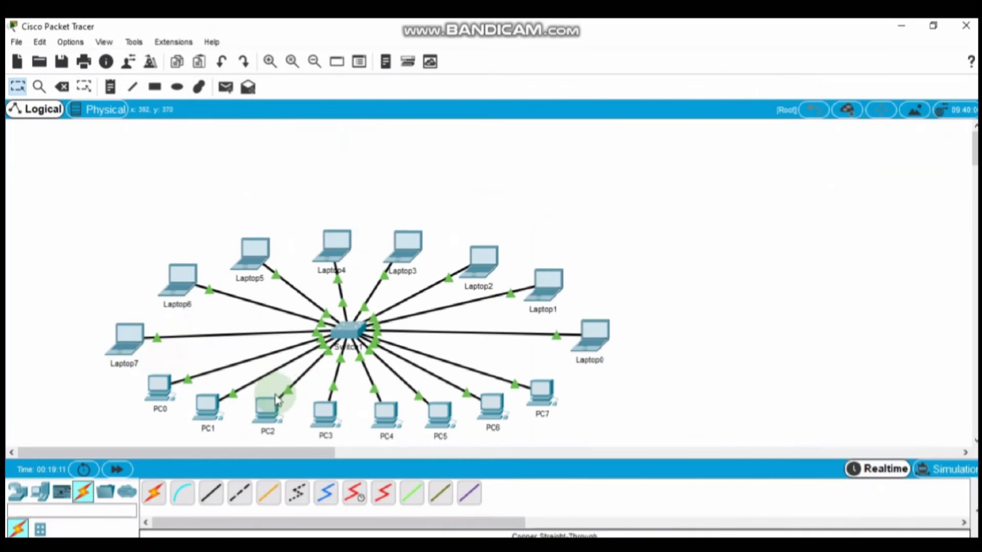
# Step: Give Laptop5 static IP 192.168.1.223 with mask 255.255.255.0
pyautogui.click(265, 407)
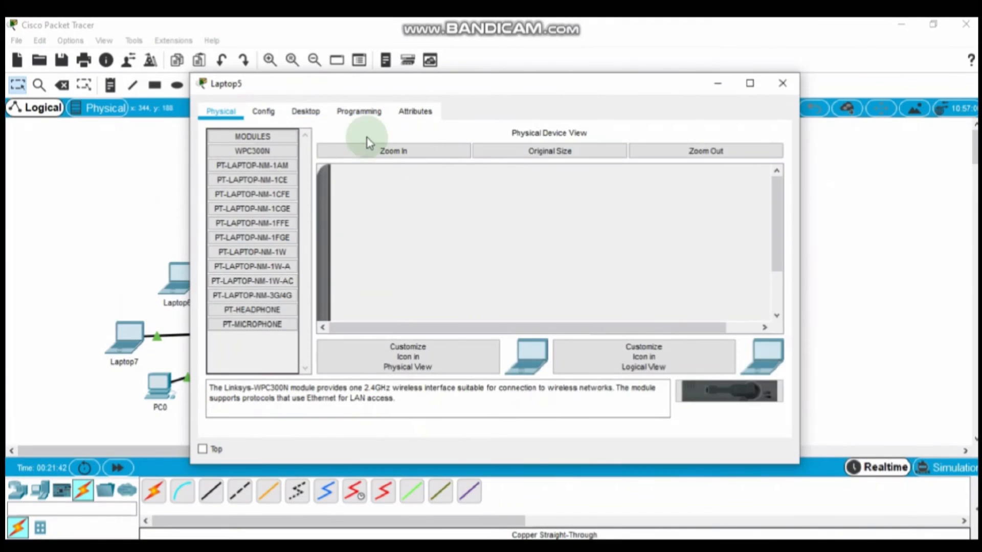
pyautogui.click(303, 114)
pyautogui.click(266, 162)
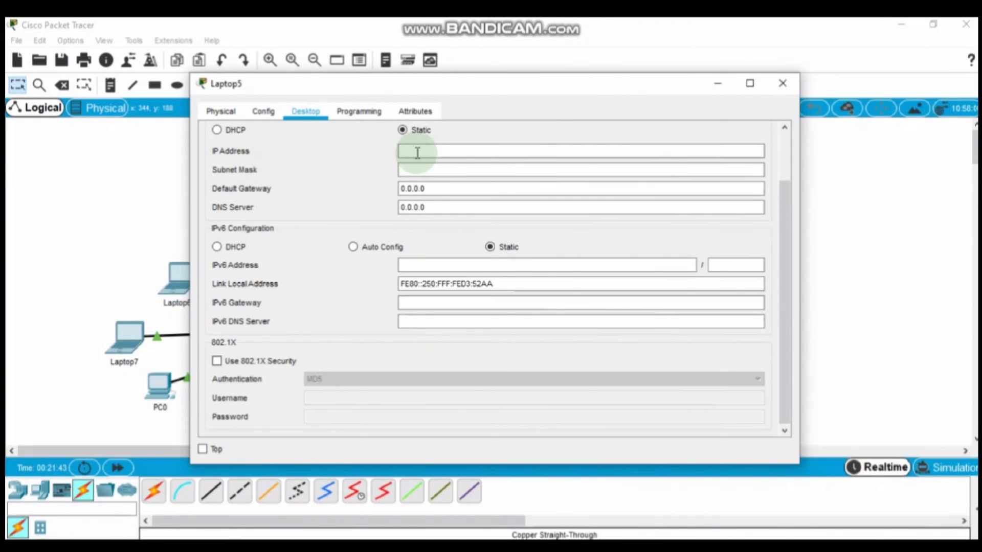
pyautogui.click(416, 151)
pyautogui.write('192.168.1.223')
pyautogui.click(418, 165)
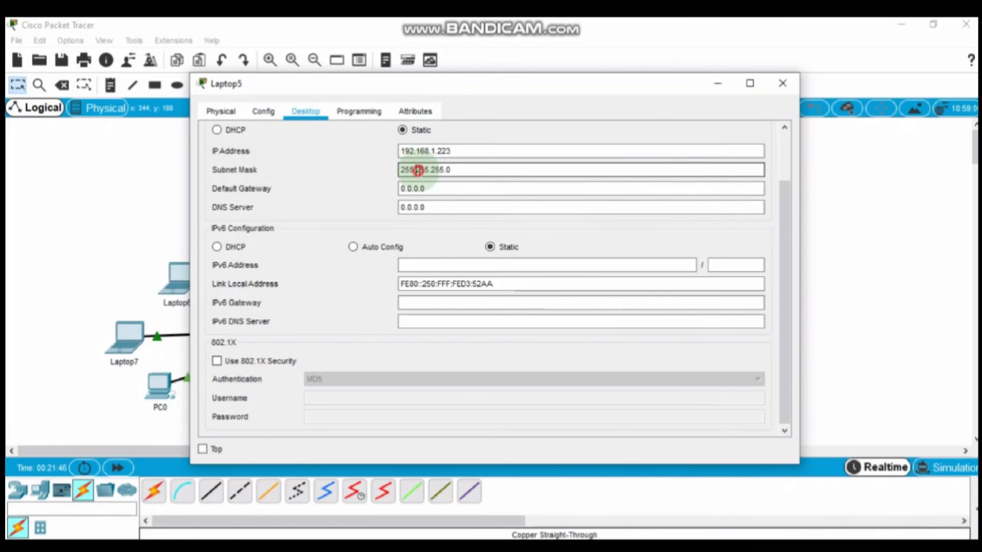
pyautogui.click(782, 84)
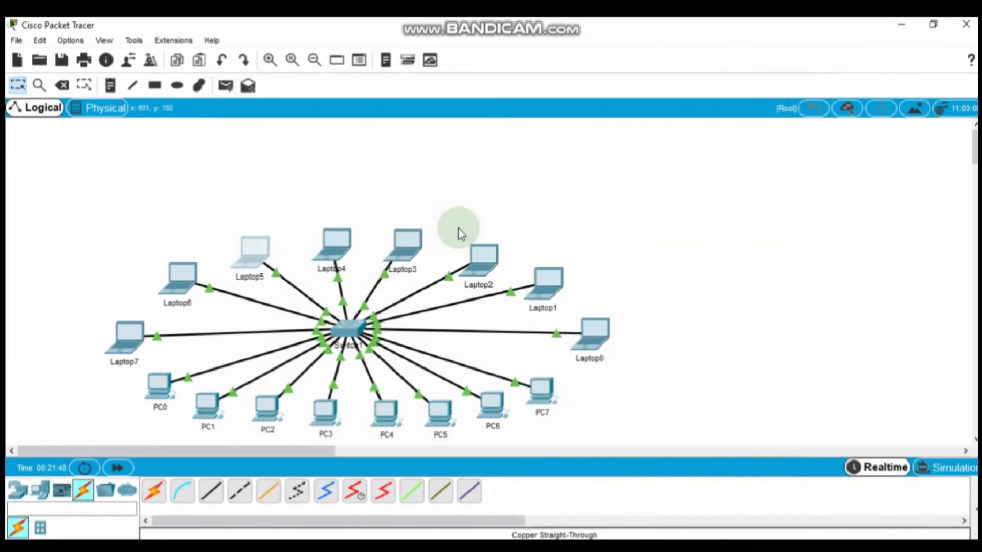
# Step: Give Laptop6 static IP 192.168.1.224 with mask 255.255.255.0
pyautogui.click(179, 279)
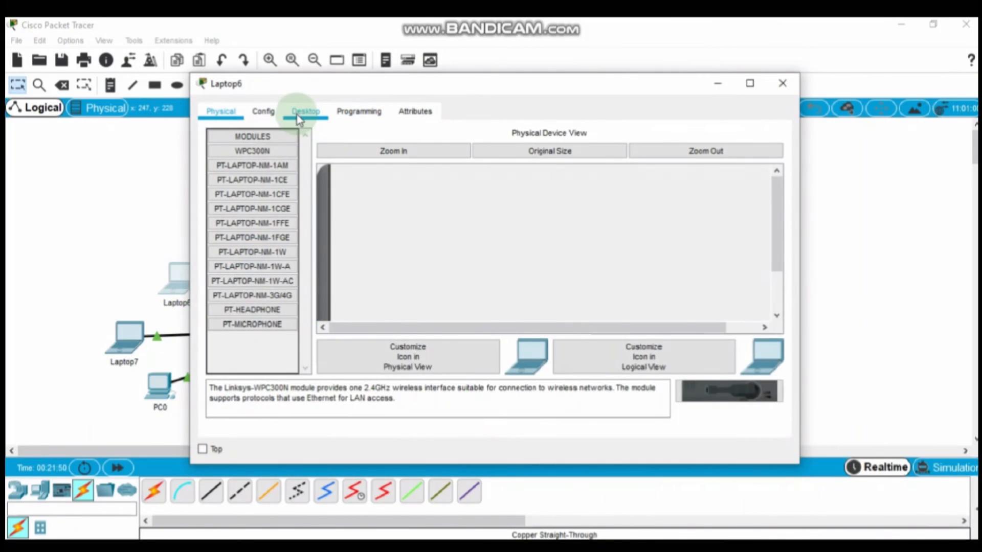
pyautogui.click(301, 112)
pyautogui.click(262, 153)
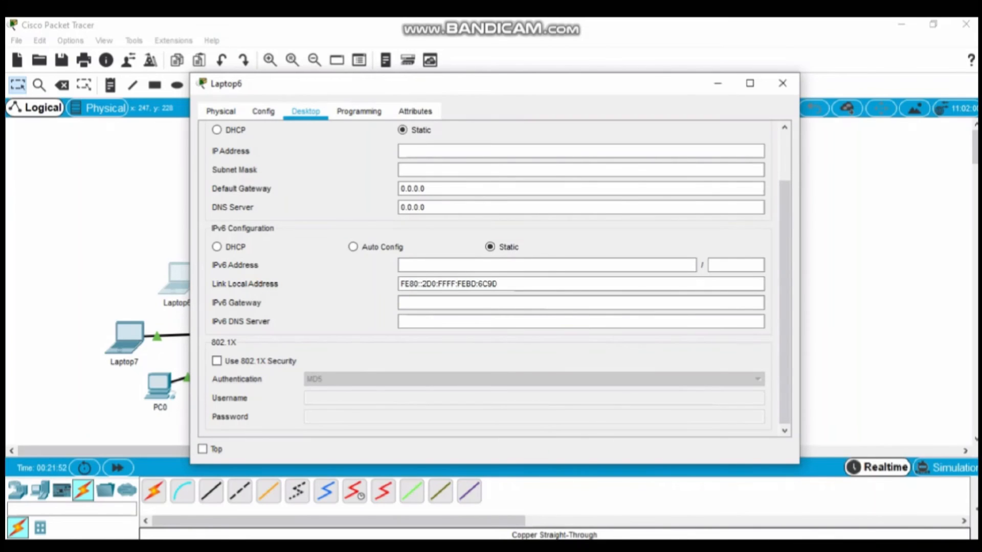
pyautogui.click(581, 504)
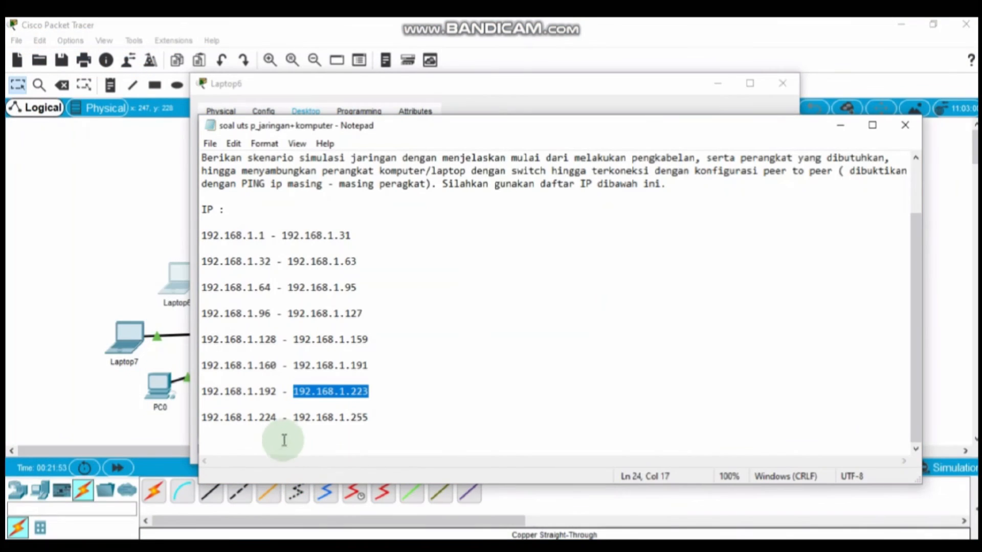
pyautogui.moveTo(276, 418); pyautogui.dragTo(193, 420)
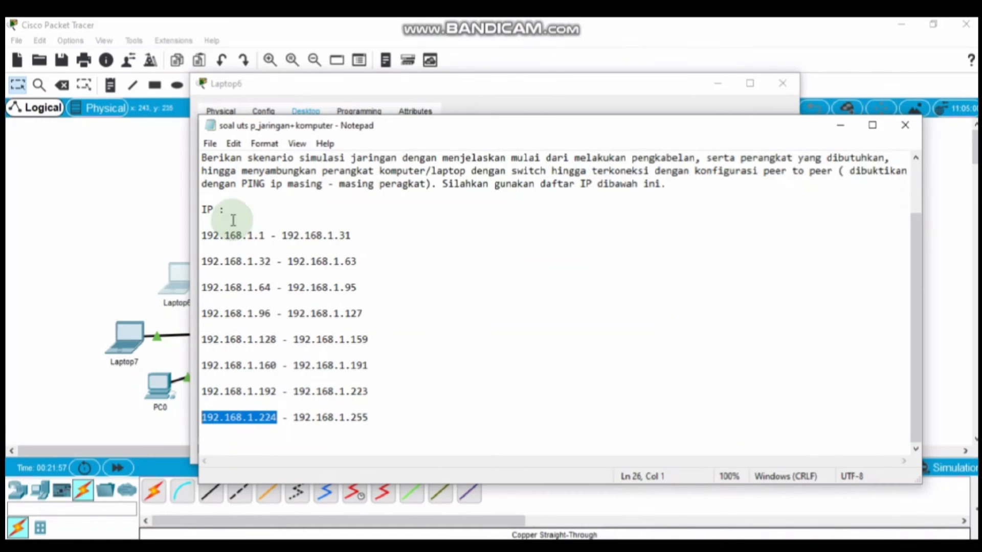
pyautogui.click(416, 96)
pyautogui.click(424, 149)
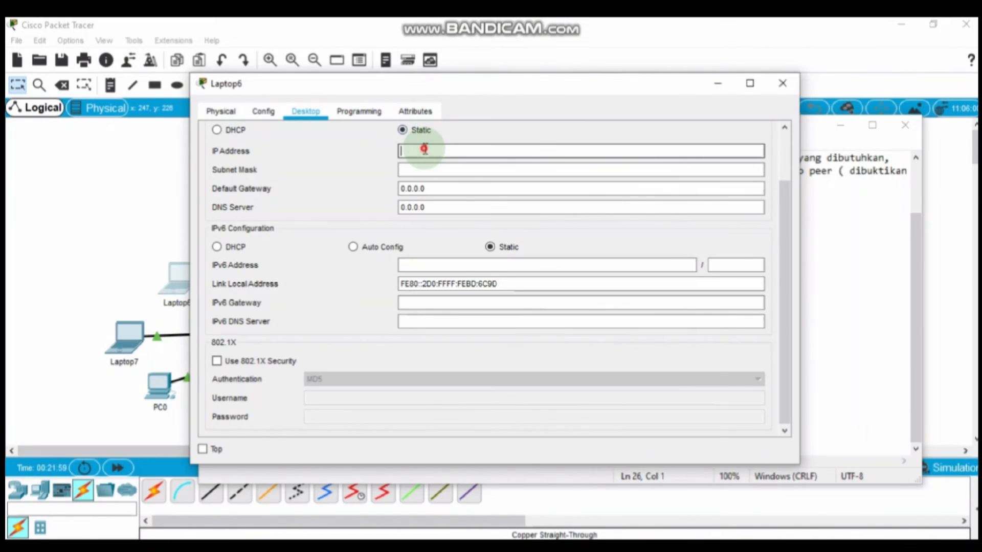
pyautogui.click(425, 169)
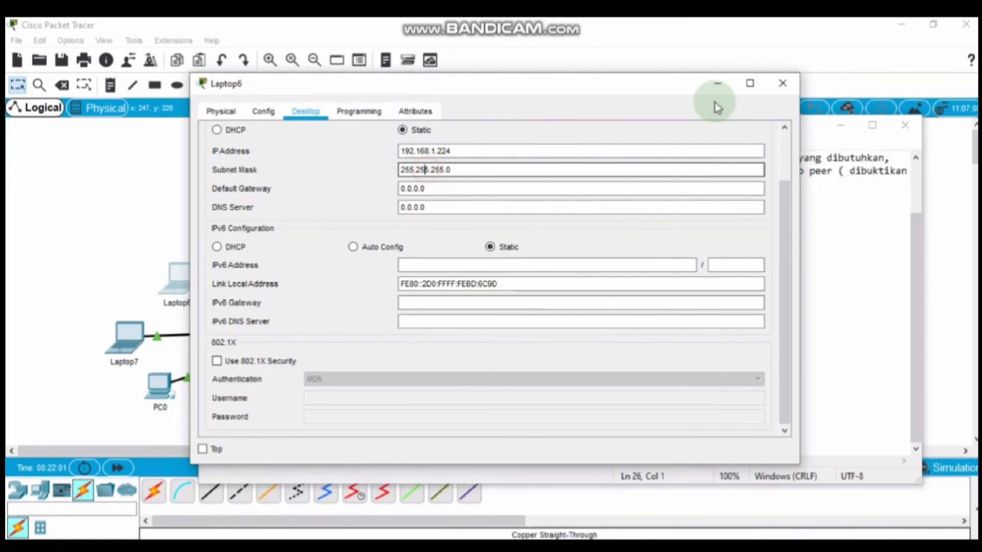
pyautogui.click(785, 84)
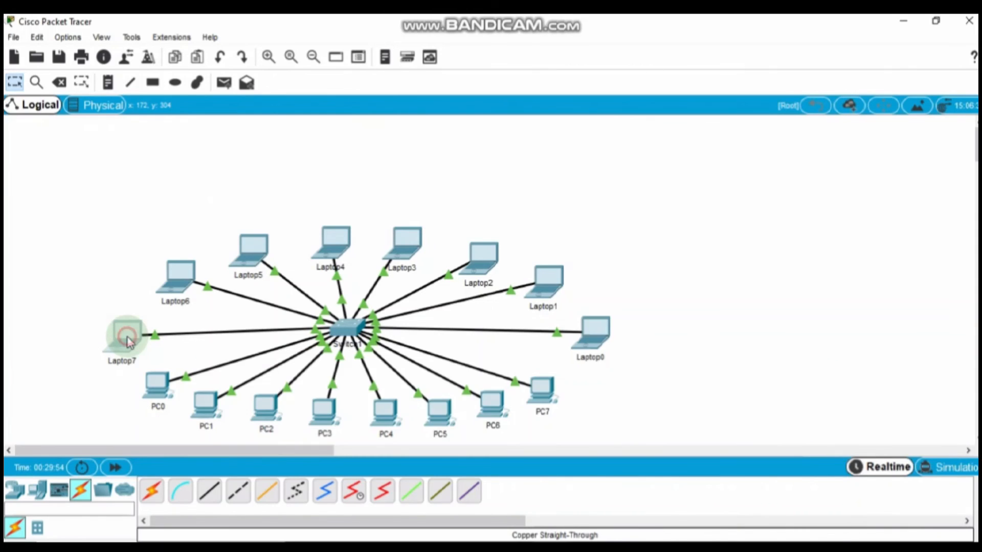
# Step: Try giving Laptop7 address 192.168.1.255 and dismiss the invalid address error
pyautogui.click(128, 339)
pyautogui.click(254, 169)
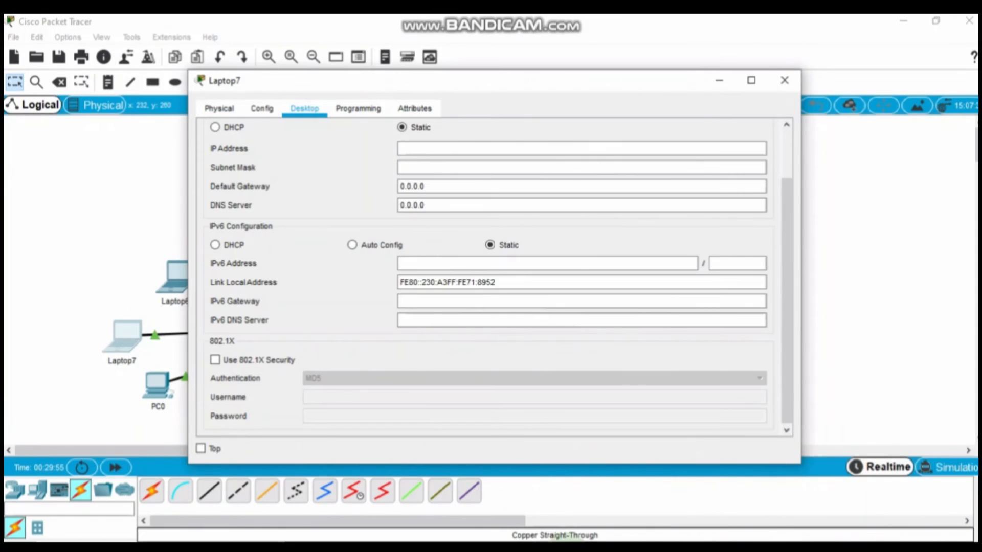
pyautogui.click(573, 499)
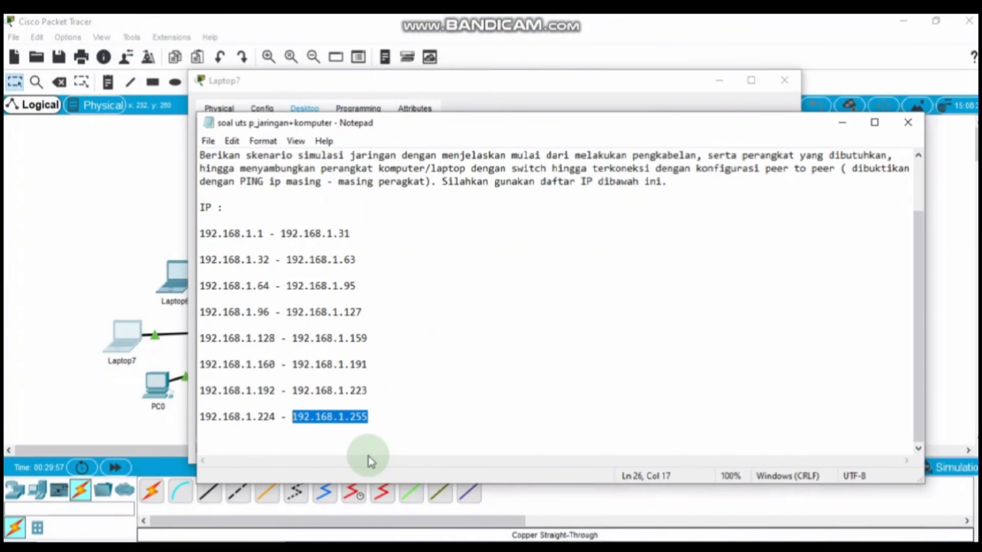
pyautogui.click(373, 416)
pyautogui.moveTo(373, 416); pyautogui.dragTo(294, 415)
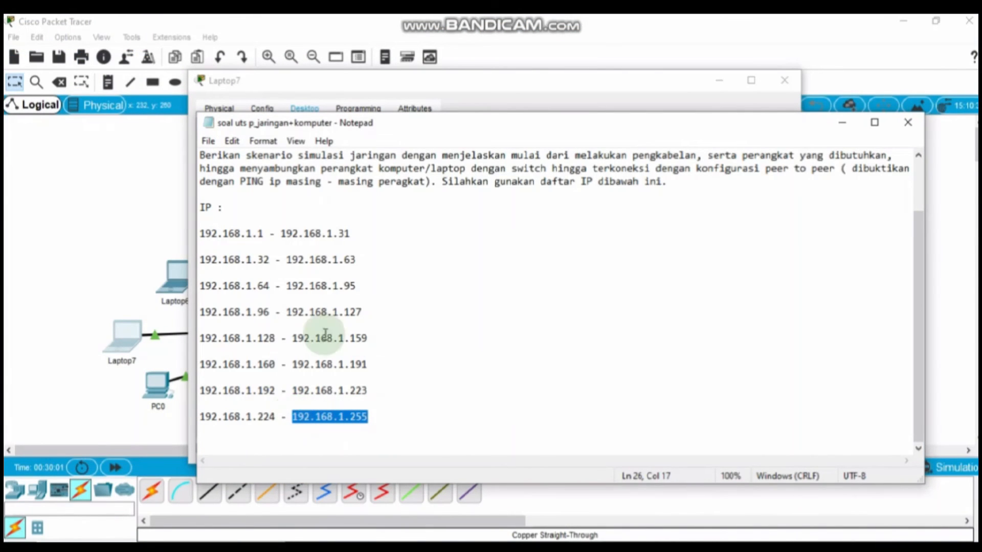
pyautogui.click(492, 94)
pyautogui.click(449, 147)
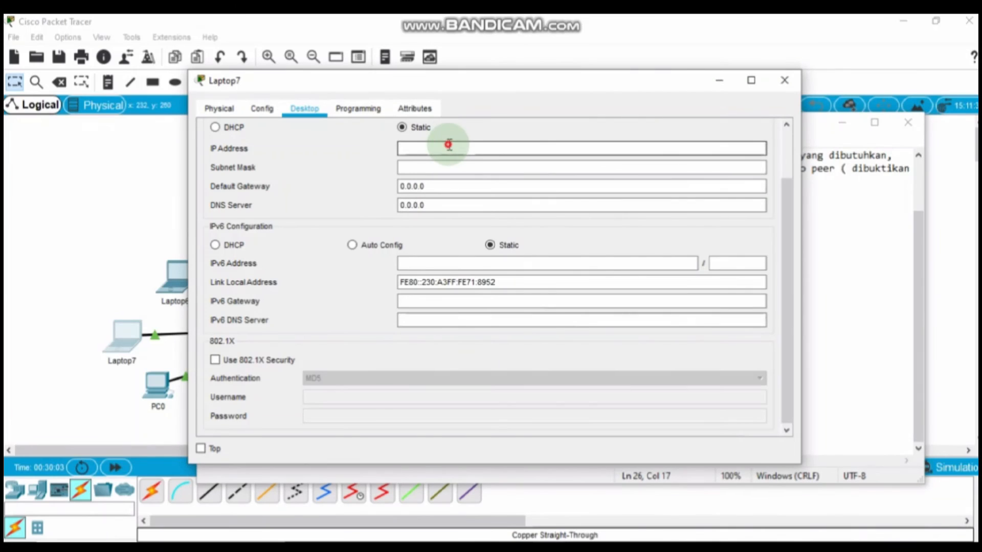
pyautogui.click(441, 168)
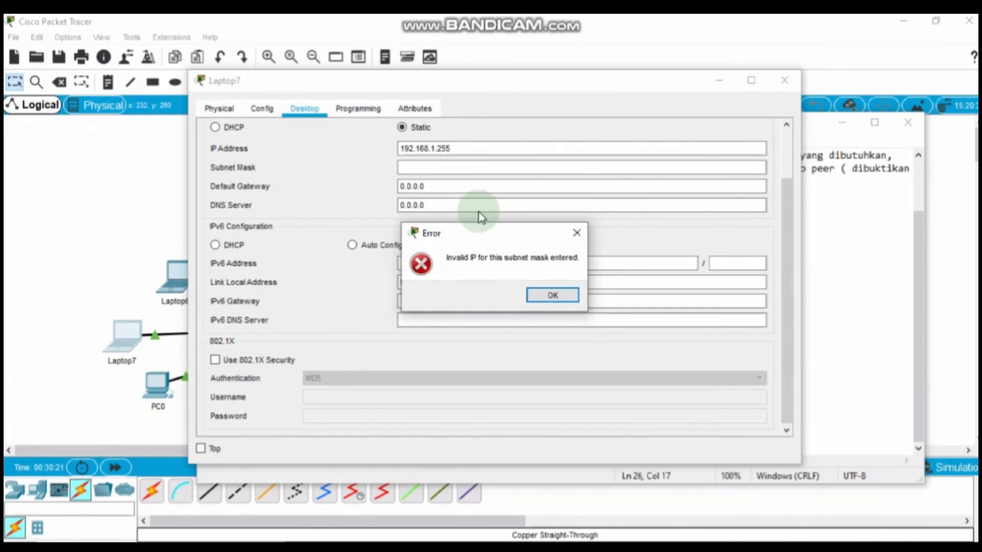
pyautogui.click(543, 295)
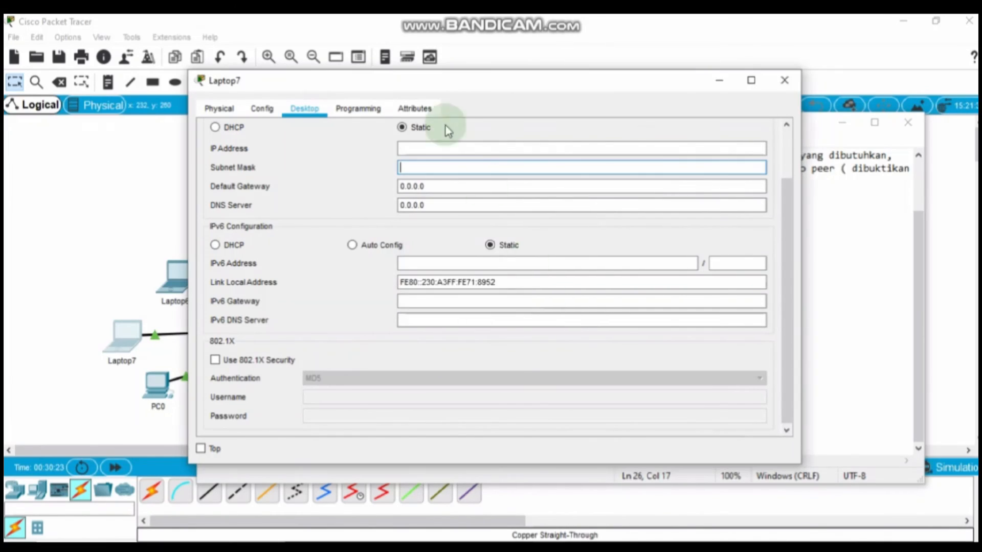
pyautogui.click(411, 147)
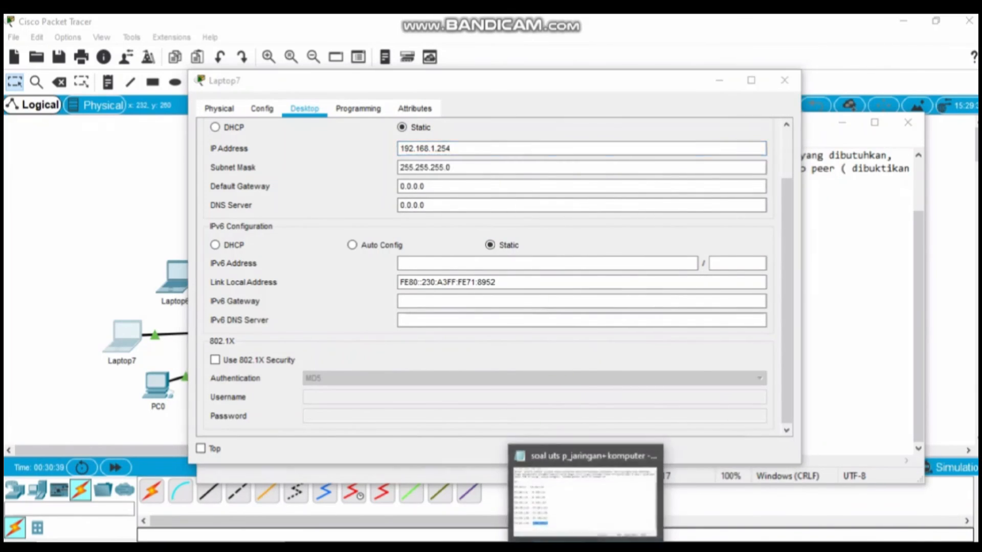
# Step: Check Laptop7's address 192.168.1.254 against the IP list, then close its window and the notes
pyautogui.click(585, 548)
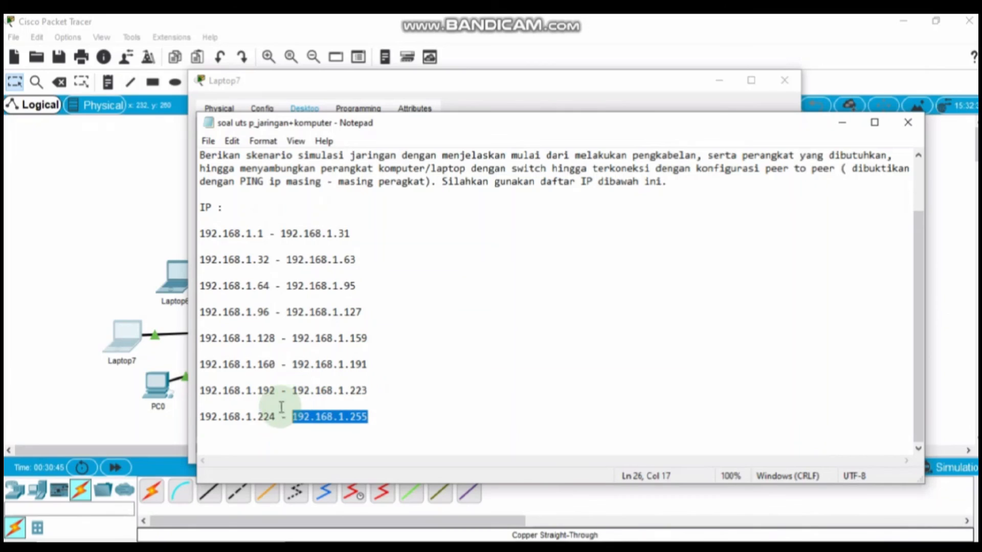
pyautogui.click(554, 99)
pyautogui.click(460, 155)
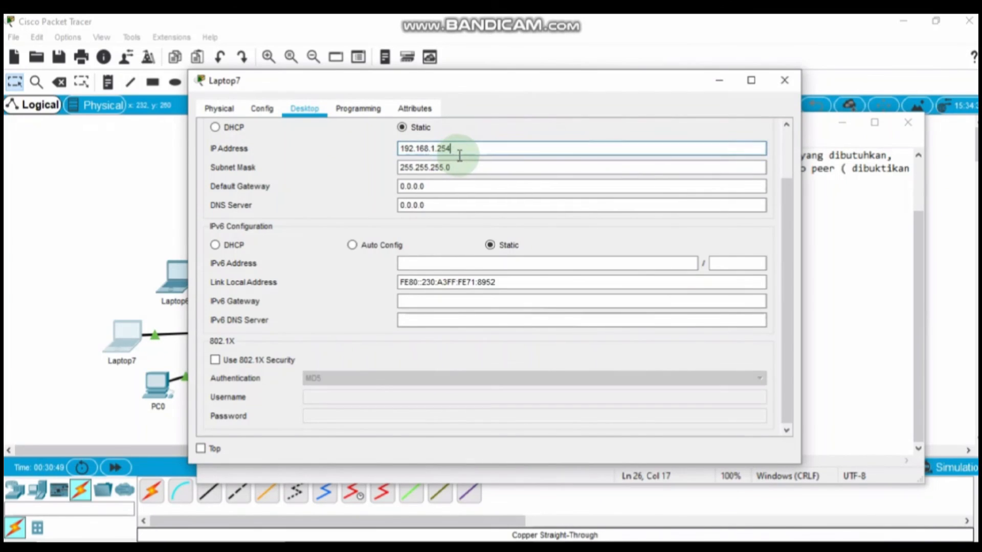
pyautogui.click(784, 81)
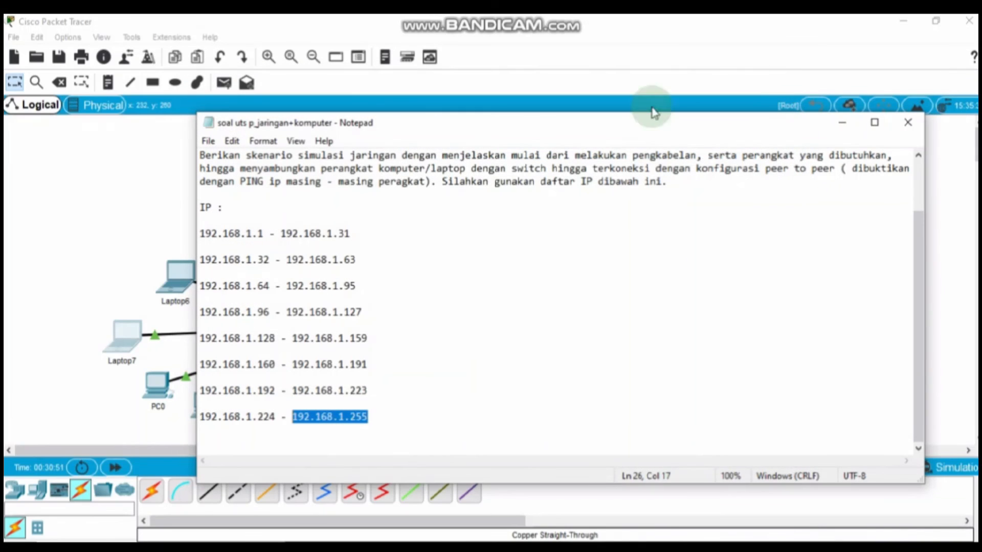
pyautogui.click(847, 126)
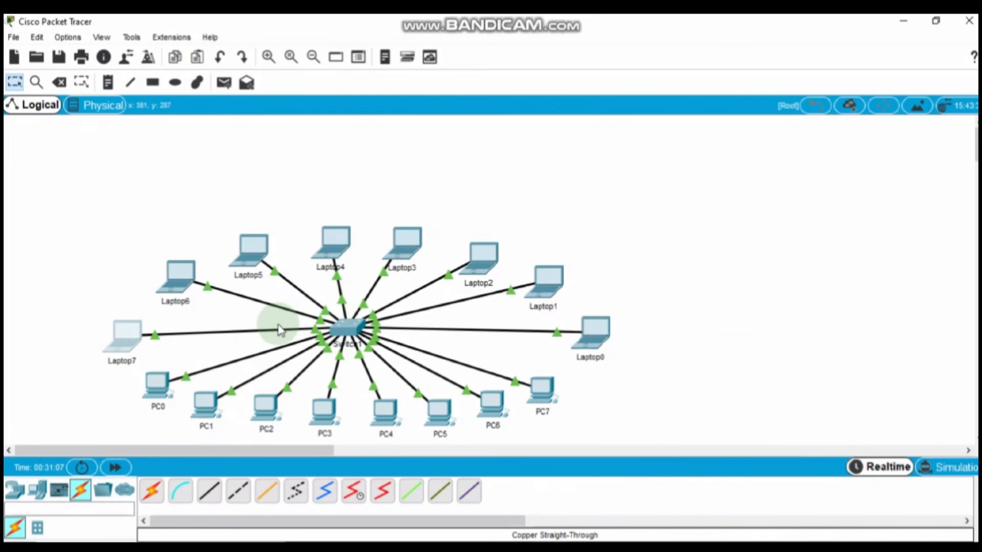
# Step: Open PC0's command prompt and copy Laptop2's address 192.168.1.160 from its IP configuration
pyautogui.click(160, 379)
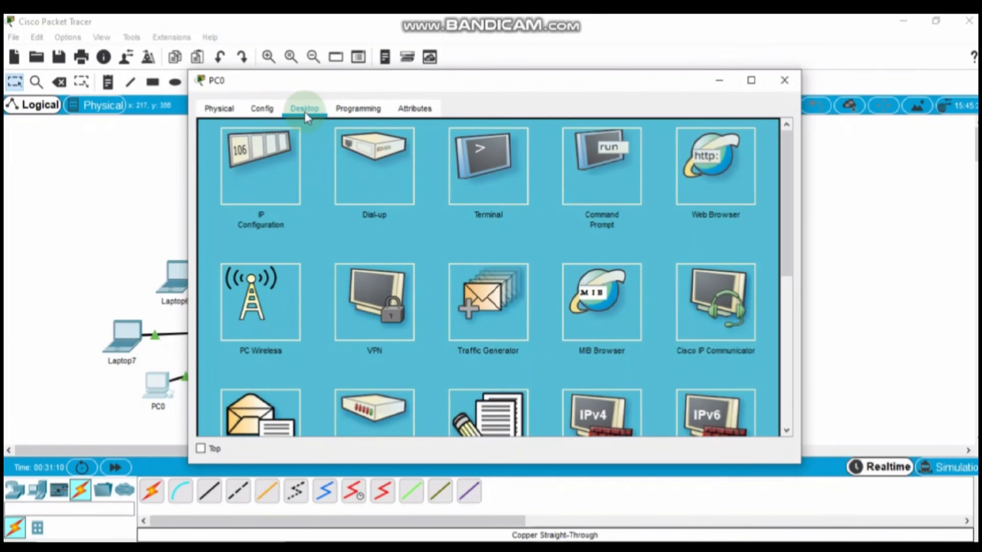
pyautogui.click(616, 179)
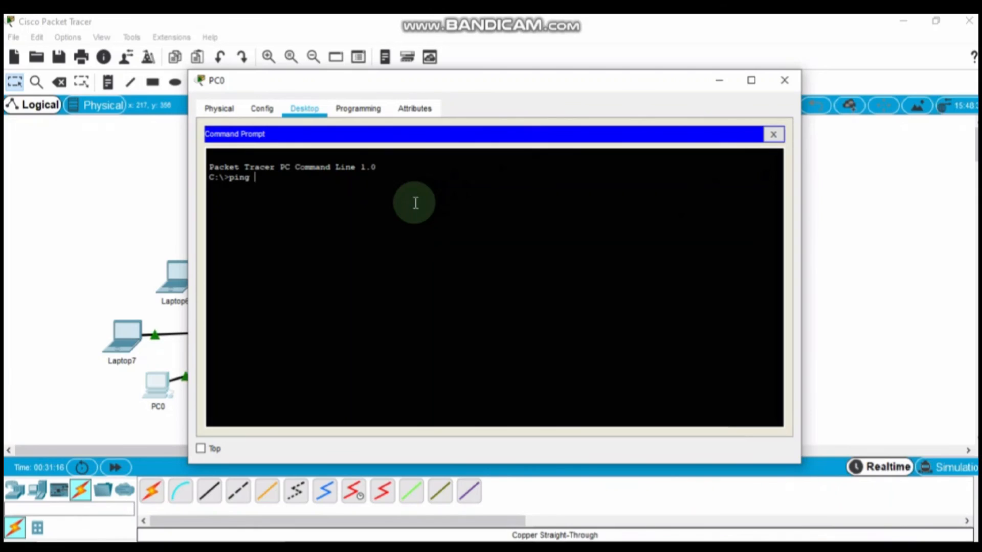
pyautogui.click(901, 230)
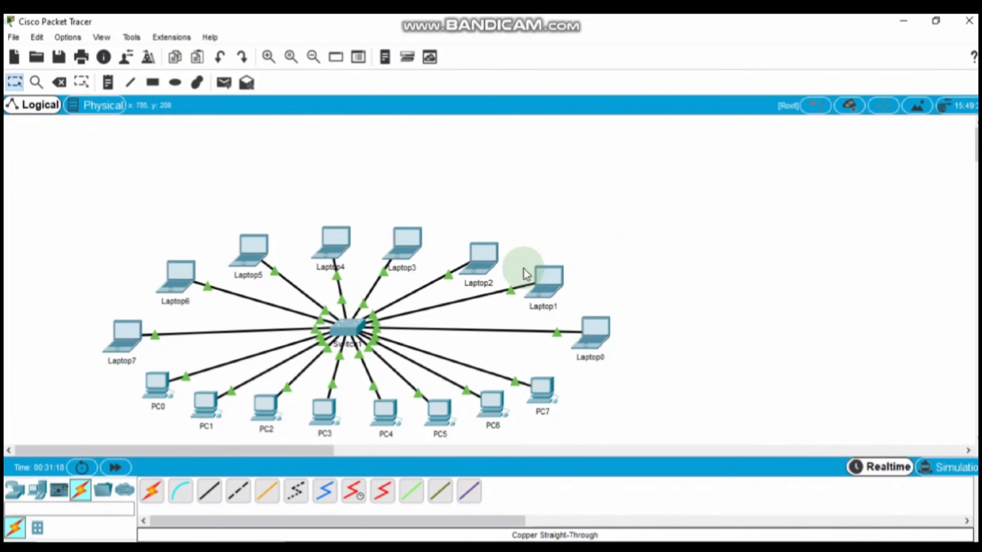
pyautogui.click(483, 256)
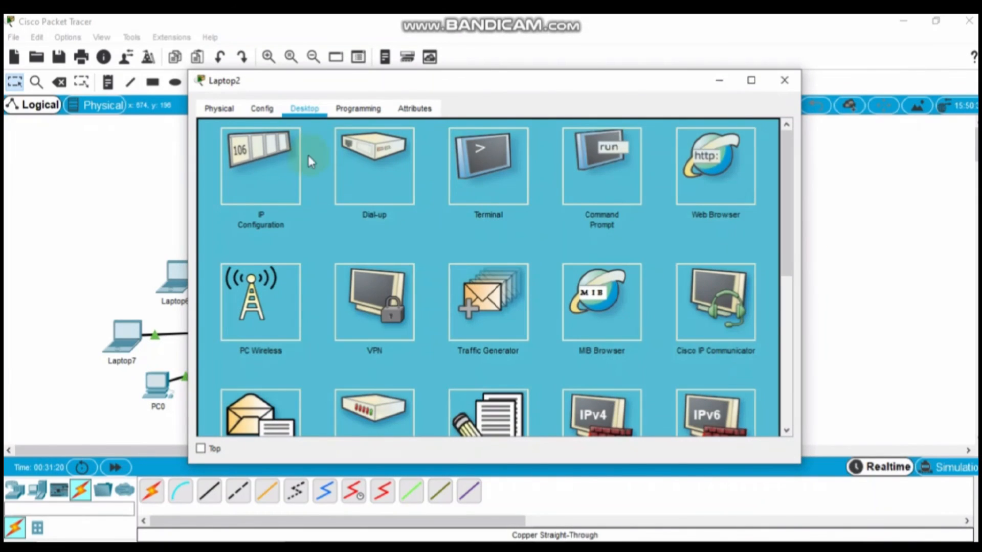
pyautogui.click(261, 164)
pyautogui.click(452, 149)
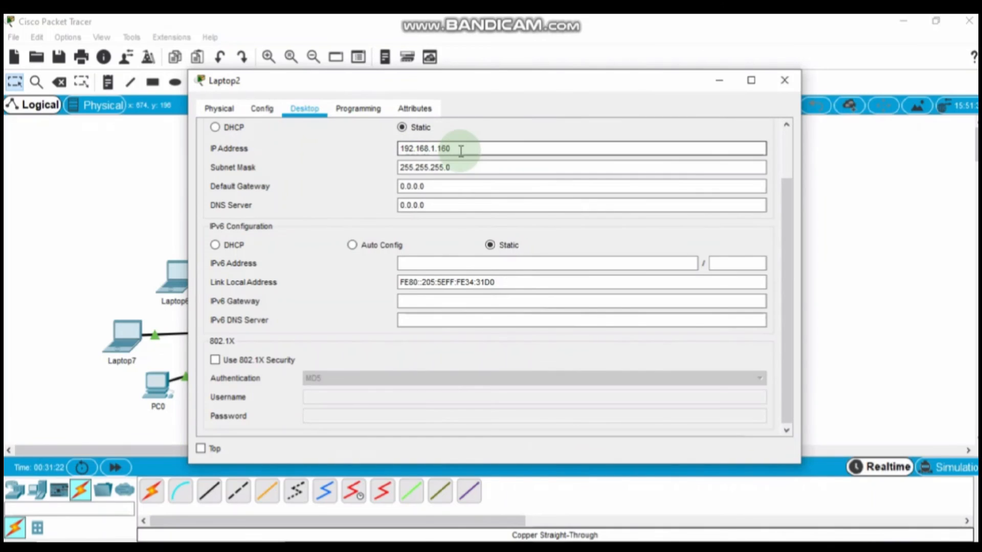
pyautogui.moveTo(452, 151); pyautogui.dragTo(406, 153)
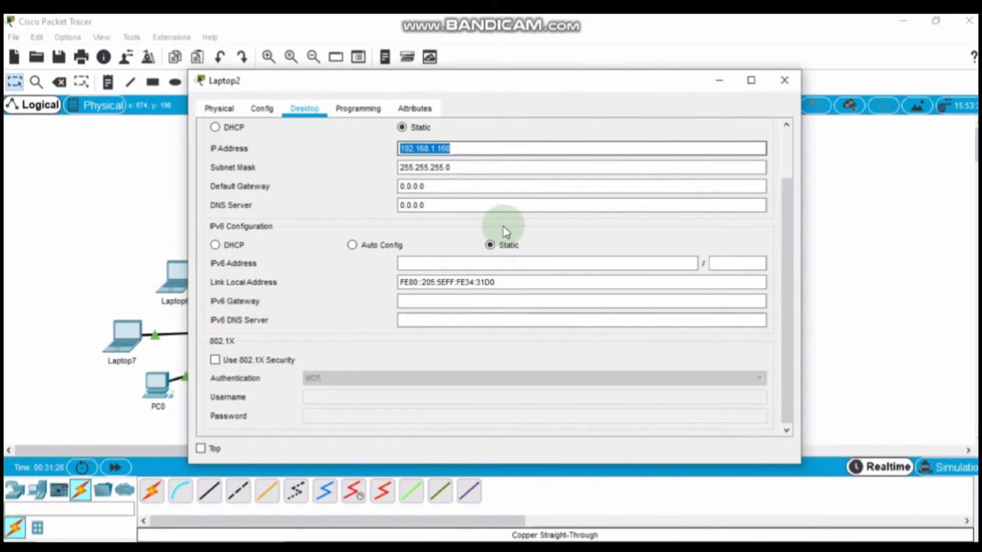
# Step: Ping 192.168.1.160 from PC0's command prompt, getting four replies with 0% loss
pyautogui.click(931, 286)
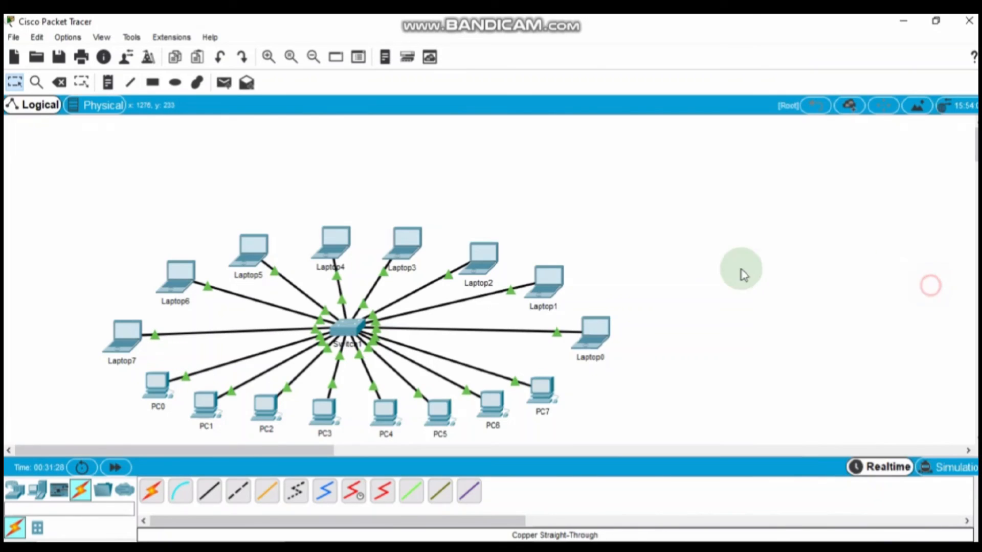
pyautogui.click(154, 388)
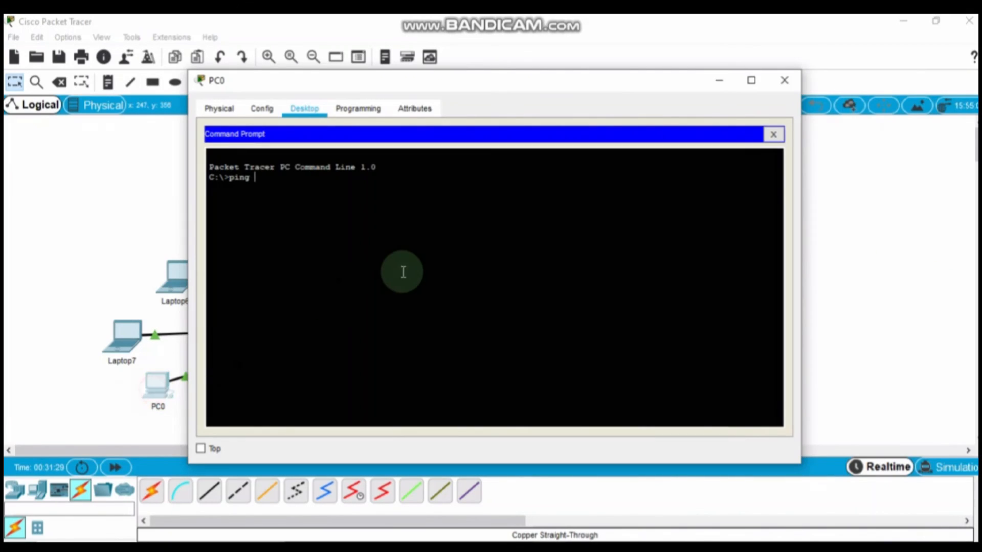
pyautogui.rightClick(330, 186)
pyautogui.click(386, 215)
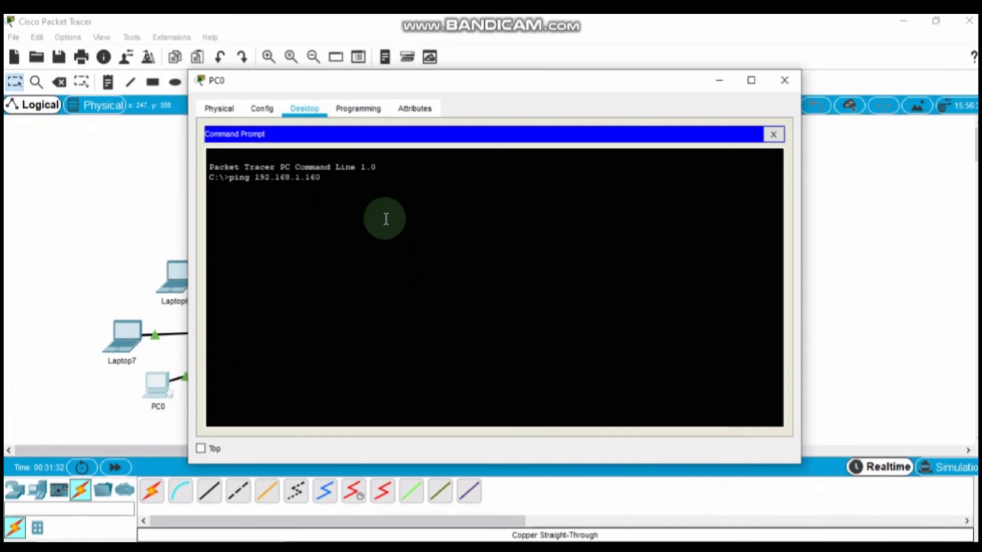
pyautogui.press('Return')
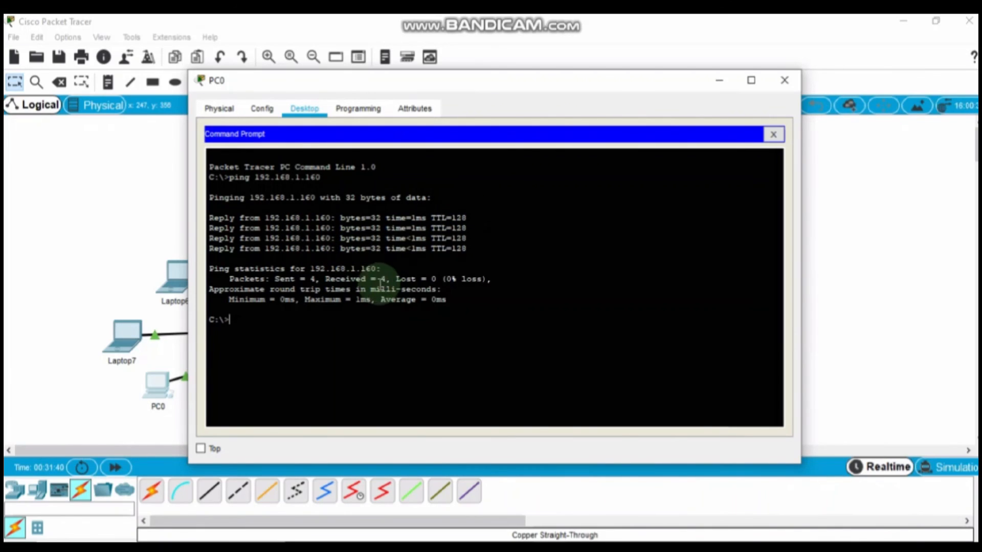
pyautogui.moveTo(486, 83); pyautogui.dragTo(744, 170)
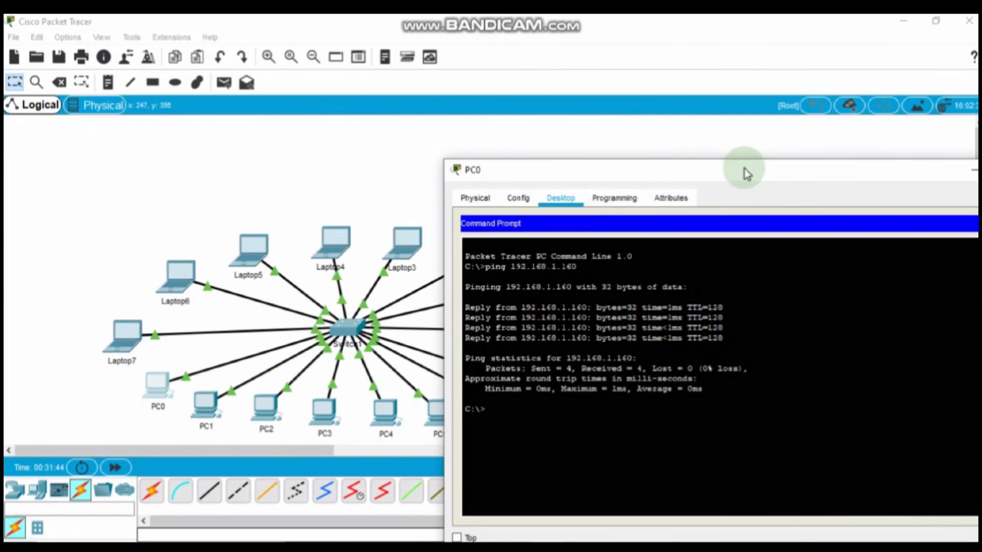
# Step: Copy Laptop5's address 192.168.1.223 from its IP configuration
pyautogui.click(254, 252)
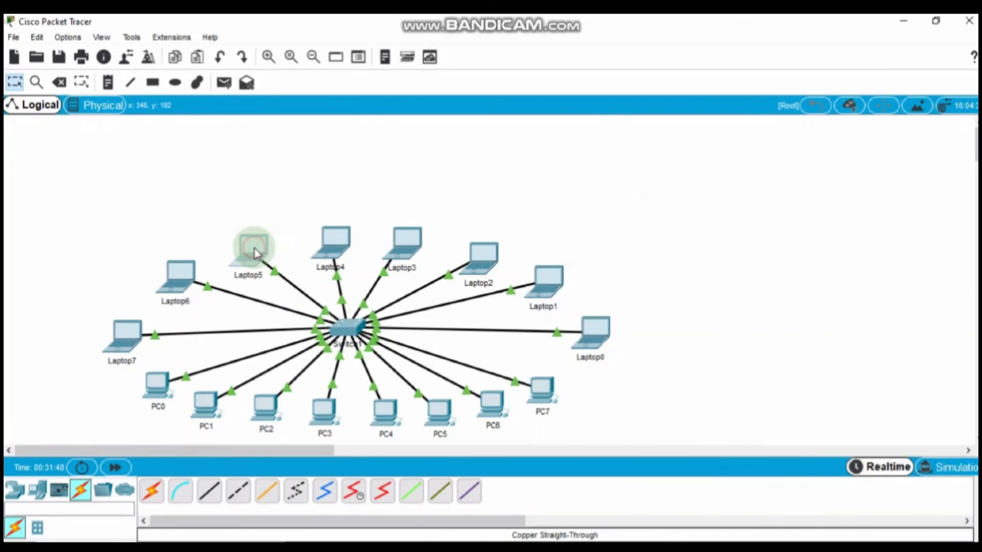
pyautogui.click(267, 169)
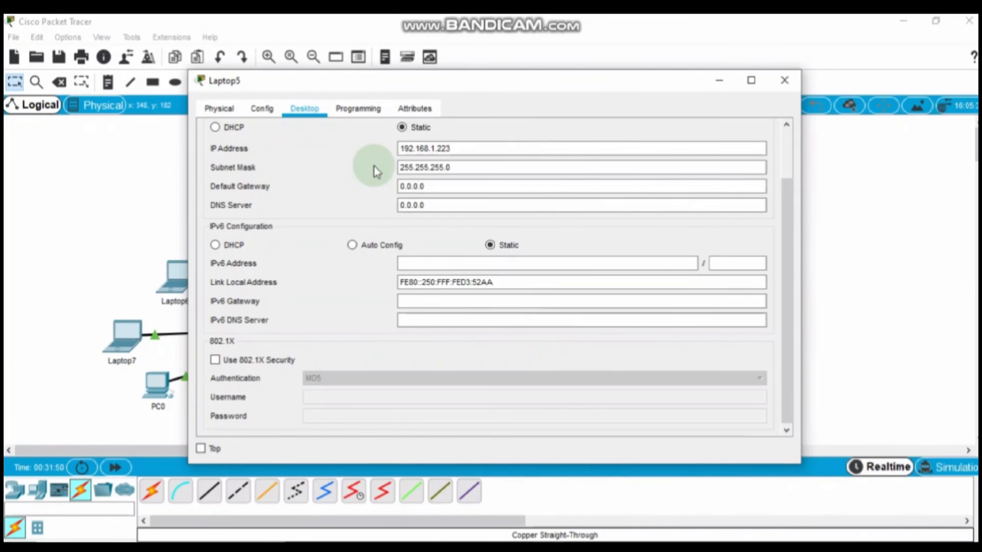
pyautogui.moveTo(451, 148); pyautogui.dragTo(387, 146)
pyautogui.hotkey('ctrl', 'c')
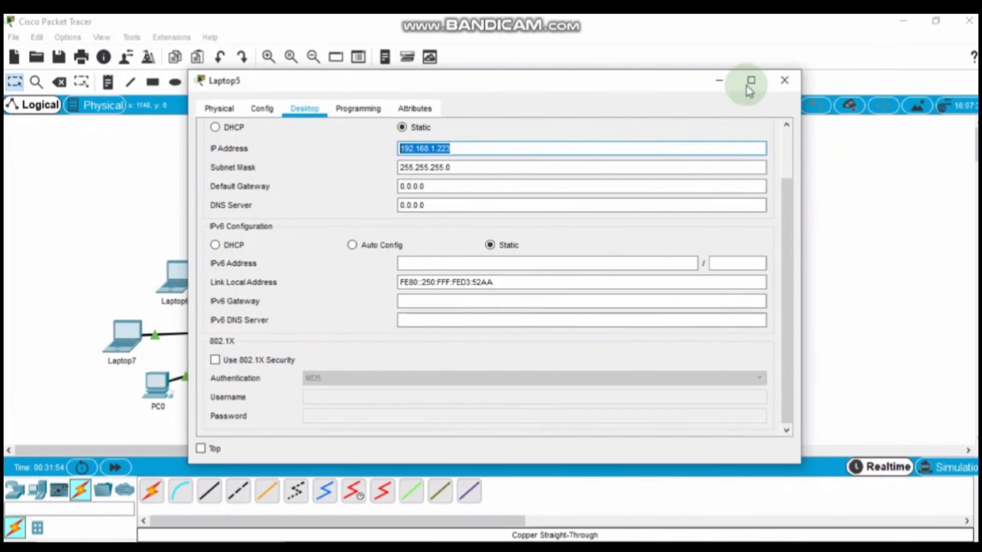
pyautogui.click(720, 80)
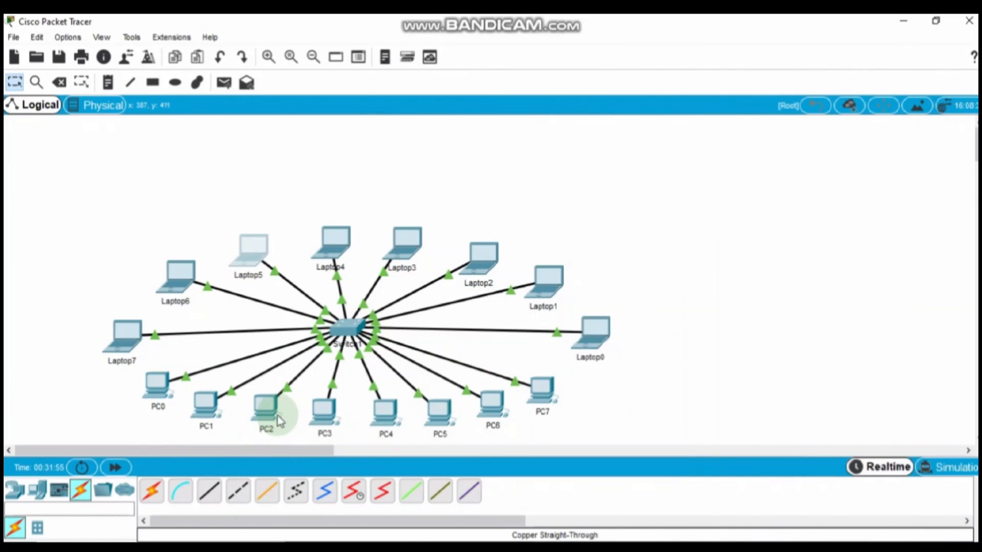
# Step: Ping 192.168.1.223 from PC3's command prompt, getting four replies with 0% loss
pyautogui.click(325, 409)
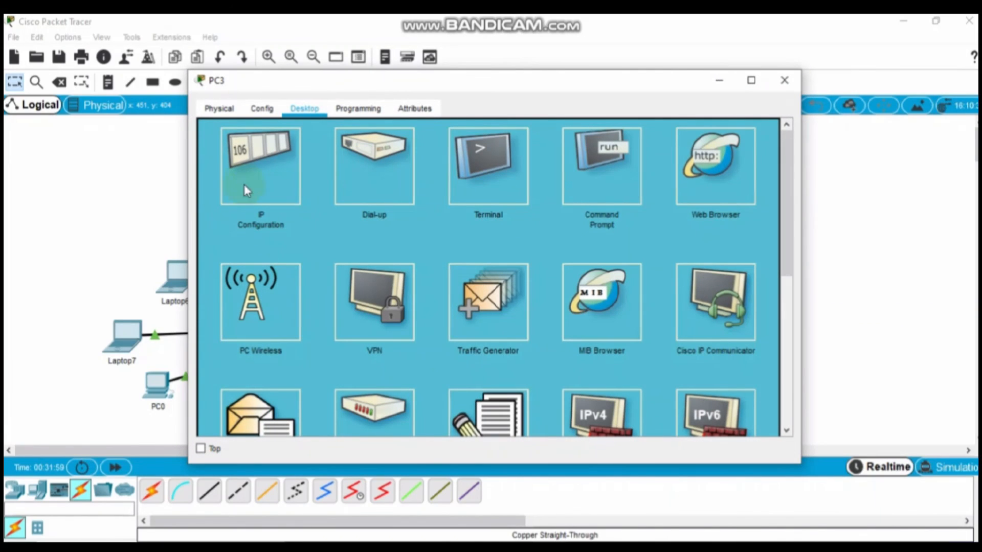
pyautogui.click(598, 174)
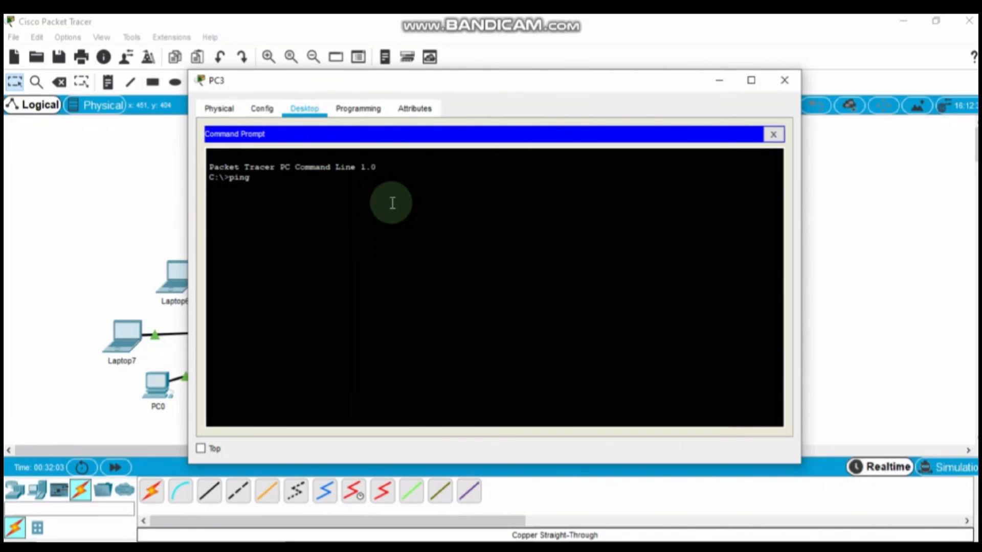
pyautogui.write('ping')
pyautogui.rightClick(392, 203)
pyautogui.click(422, 228)
pyautogui.press('Return')
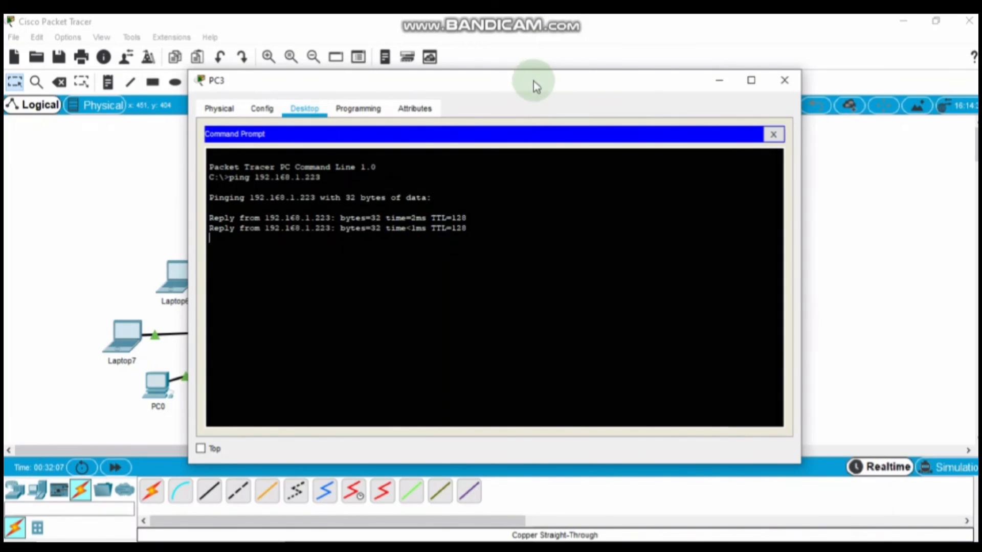
pyautogui.moveTo(534, 84); pyautogui.dragTo(730, 99)
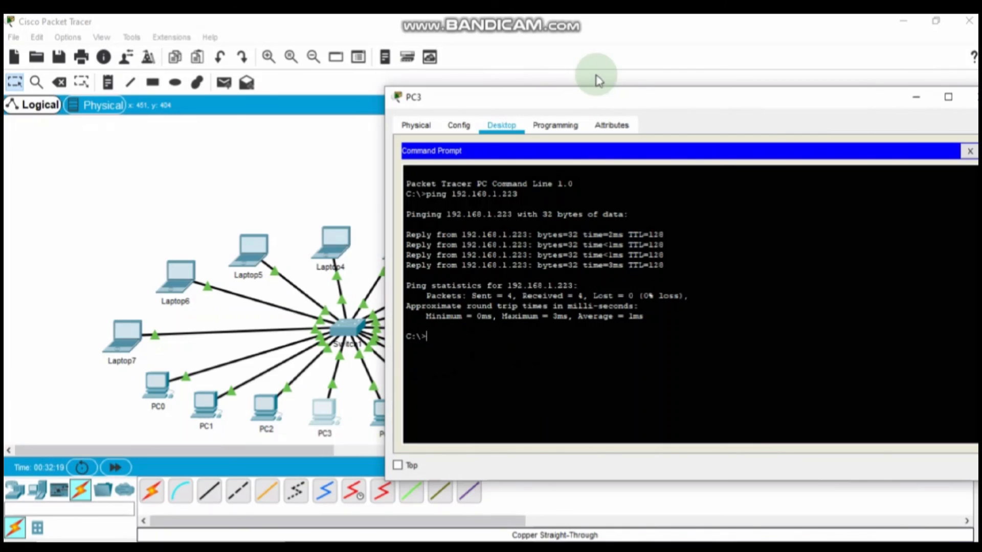
pyautogui.moveTo(624, 100); pyautogui.dragTo(581, 134)
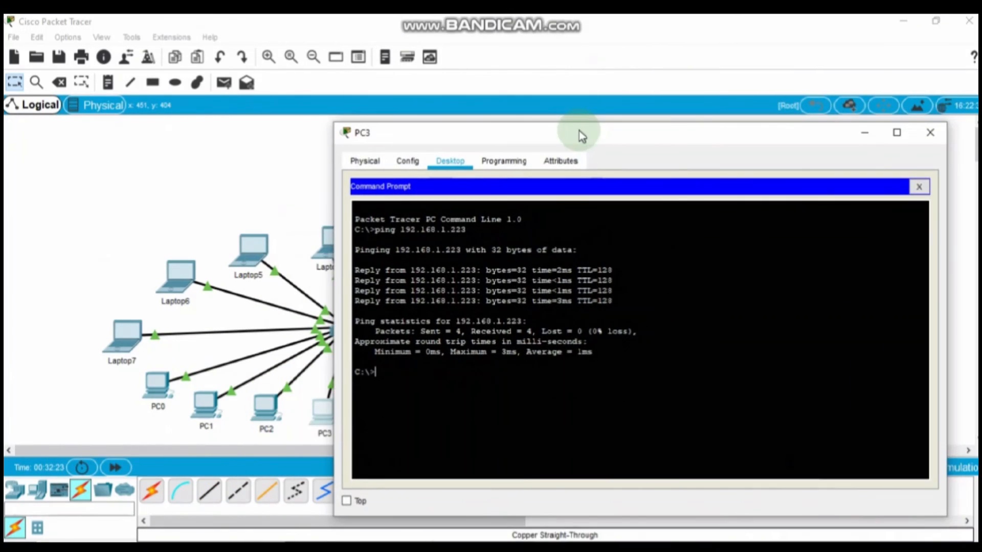
pyautogui.moveTo(653, 145); pyautogui.dragTo(673, 162)
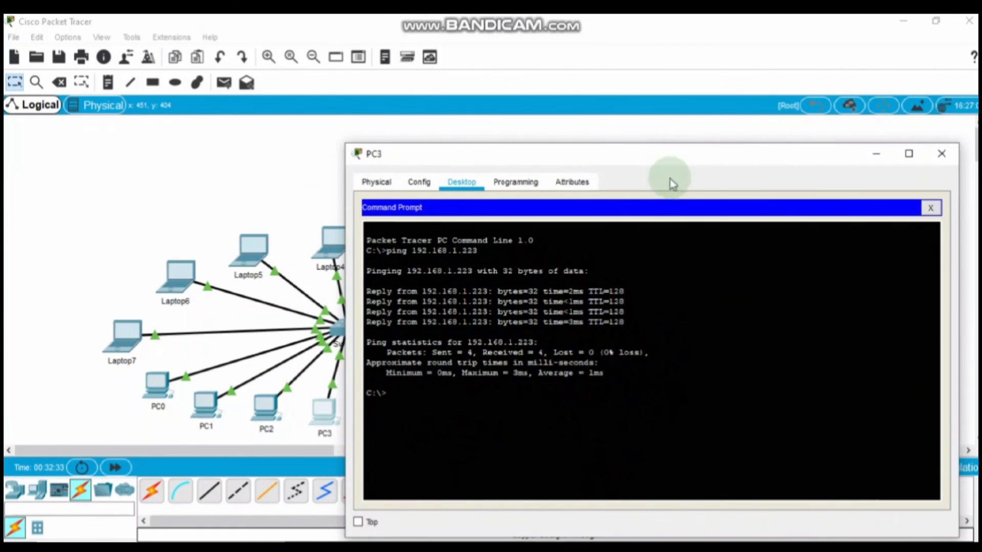